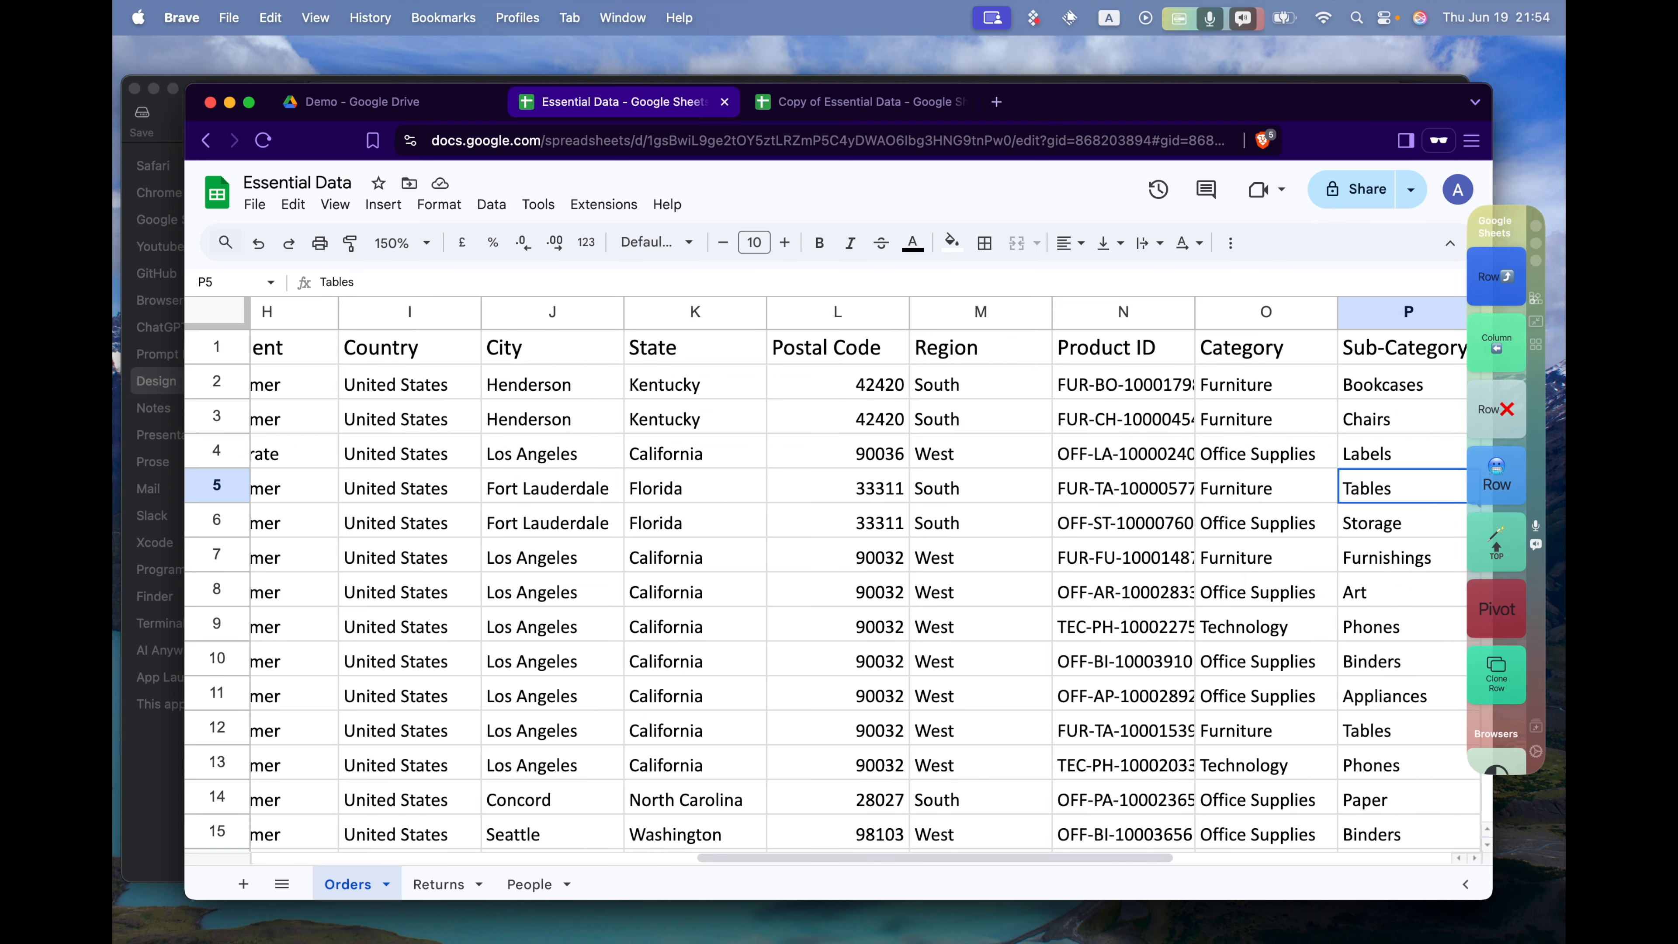
Format the discount values in T3:T6 on the Orders sheet as percentages
drag(1303, 526, 1295, 422)
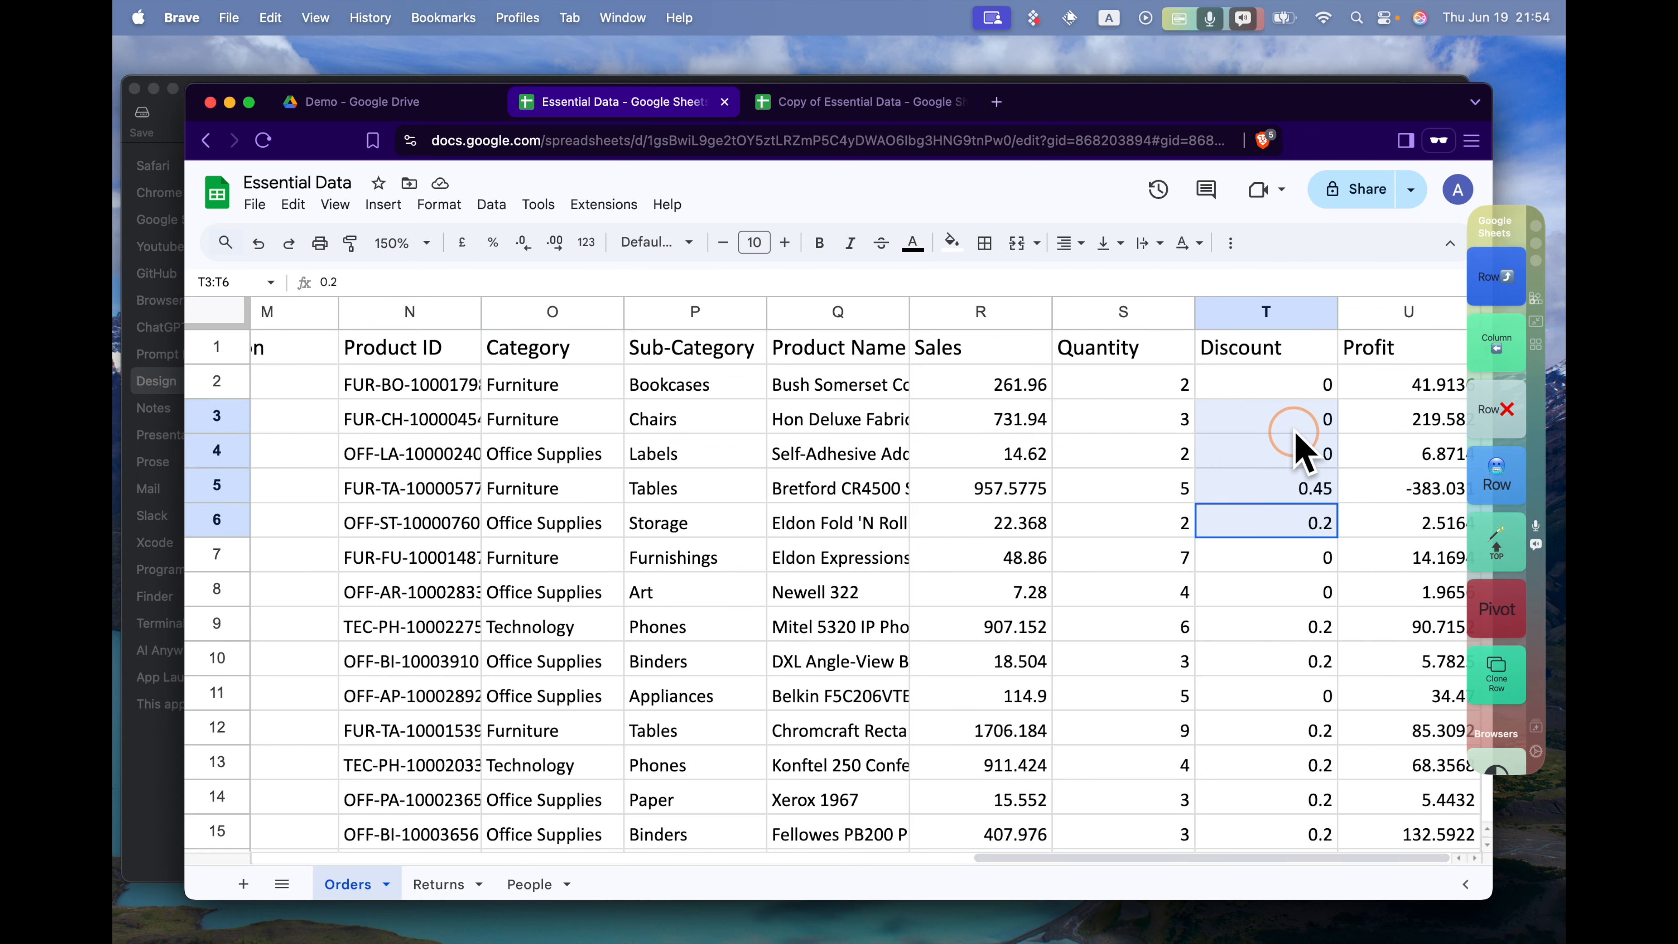
click(492, 244)
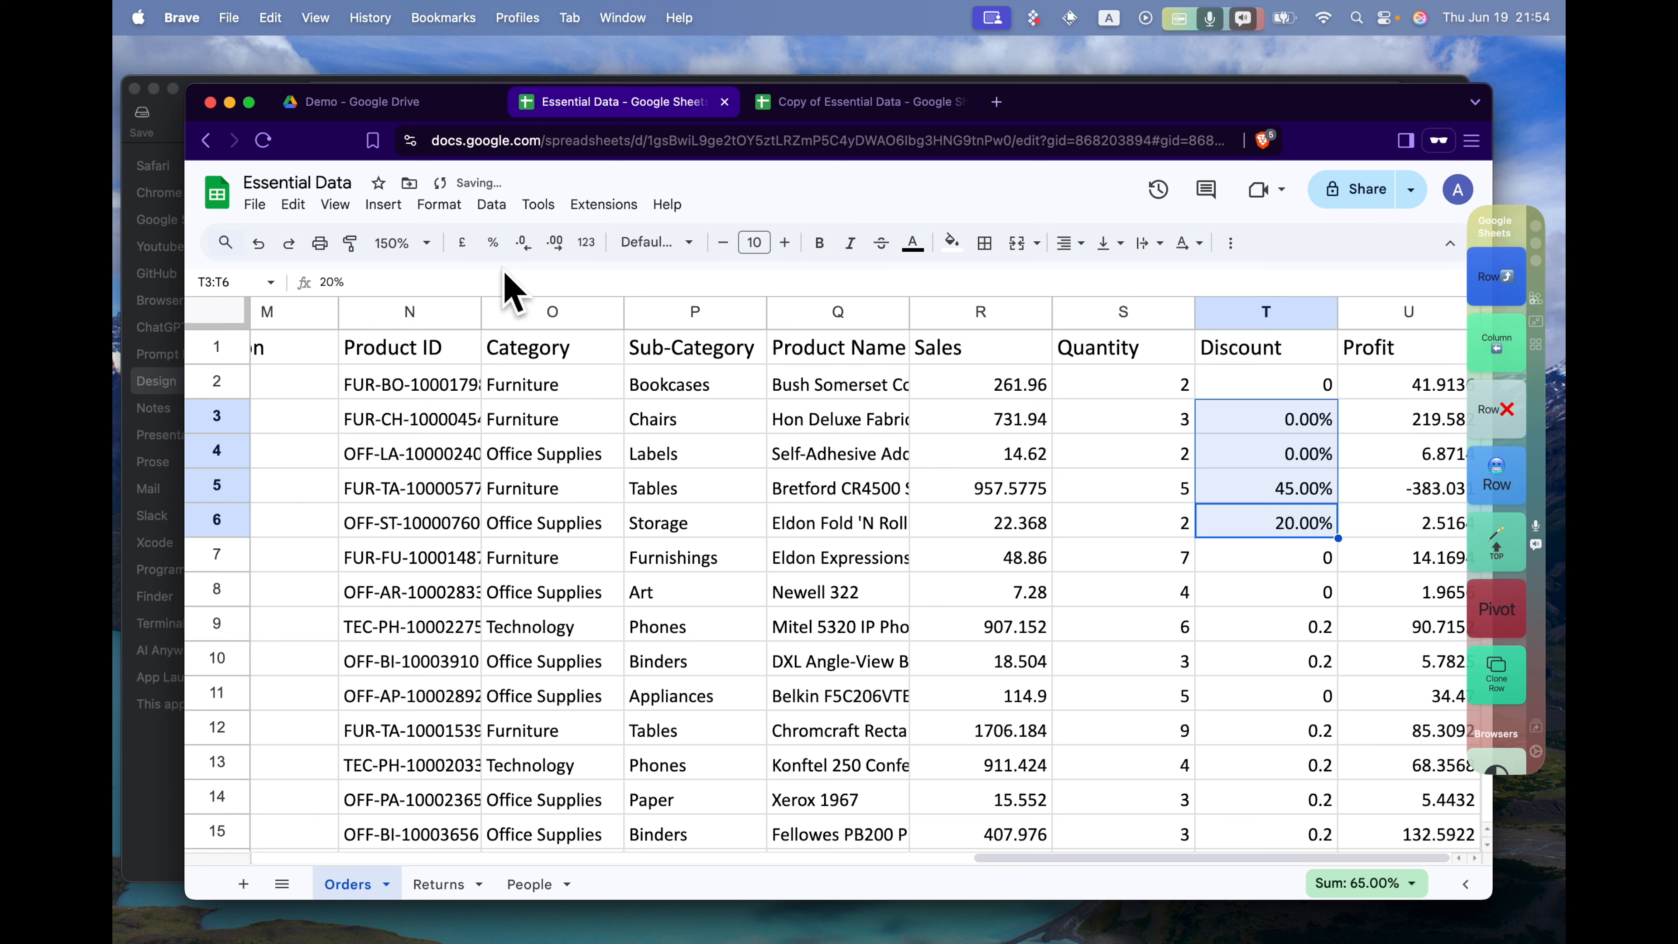
click(585, 385)
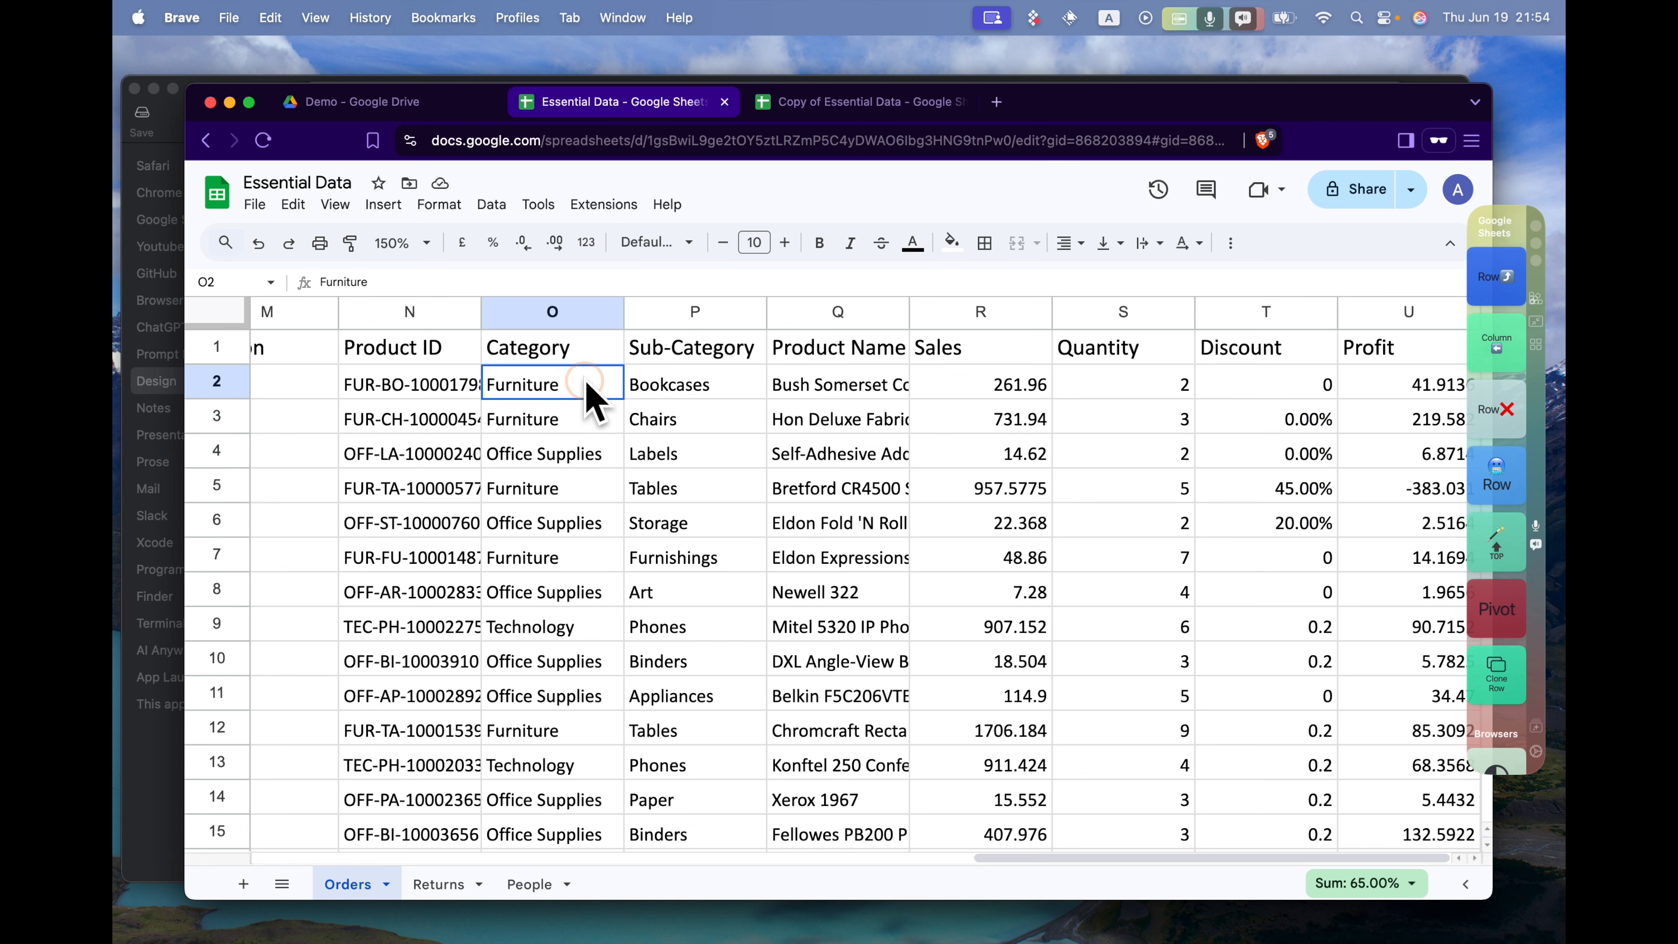
Make the header cells A1:B1 on the Returns sheet bold
key(super+Home)
key(alt+Down)
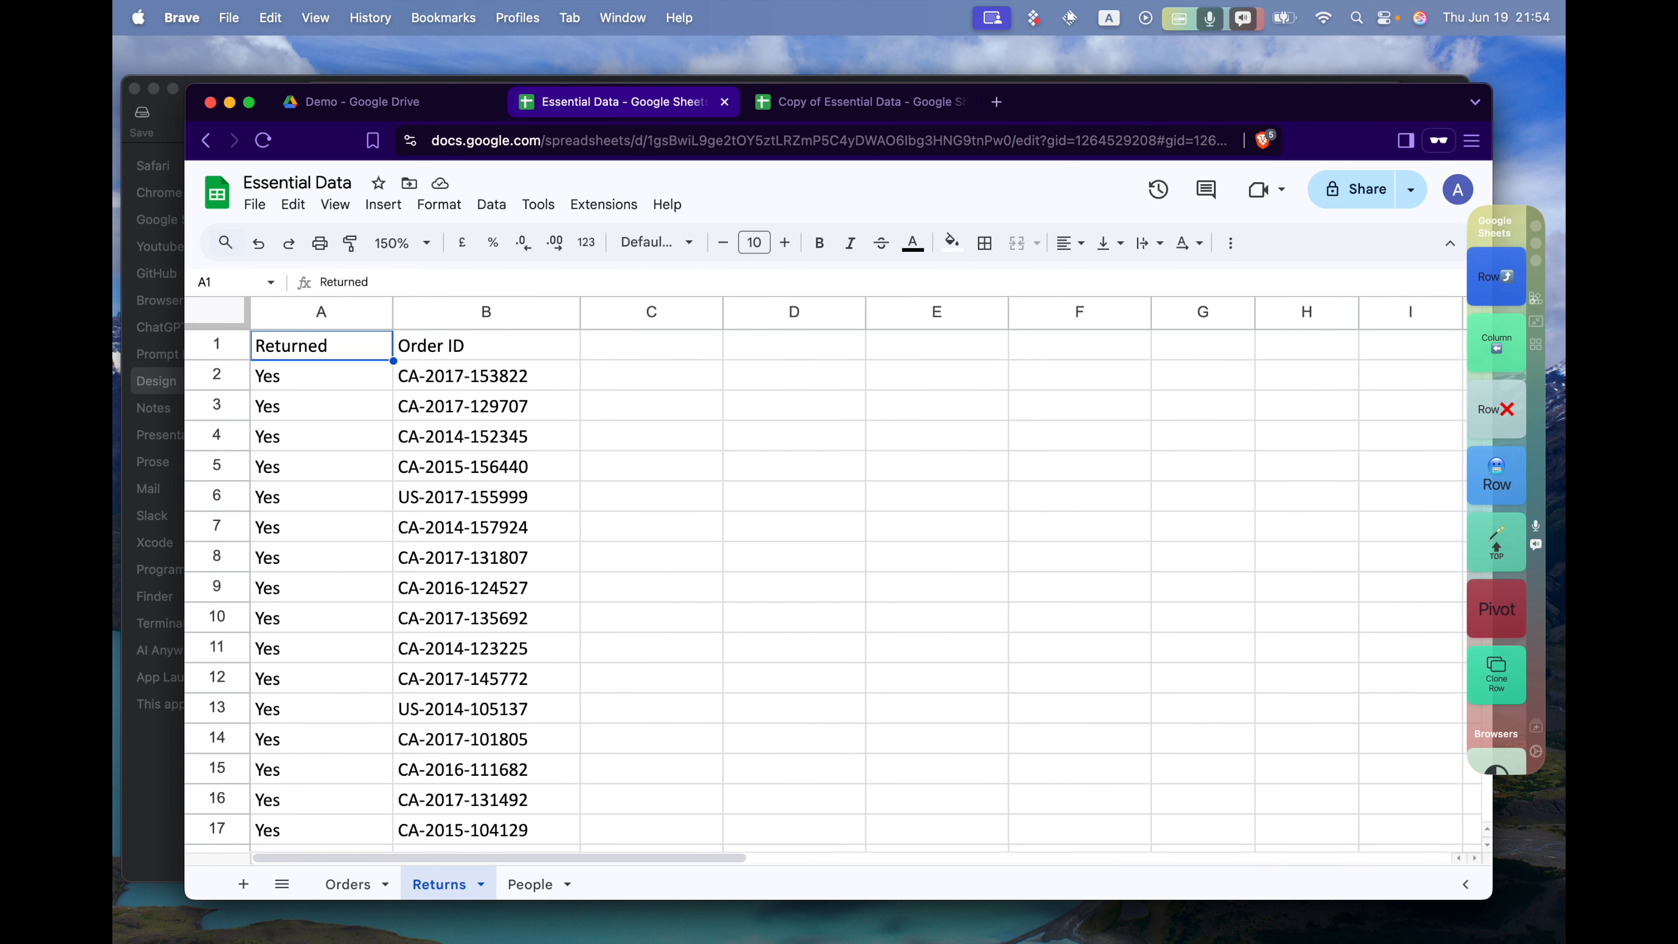
click(532, 882)
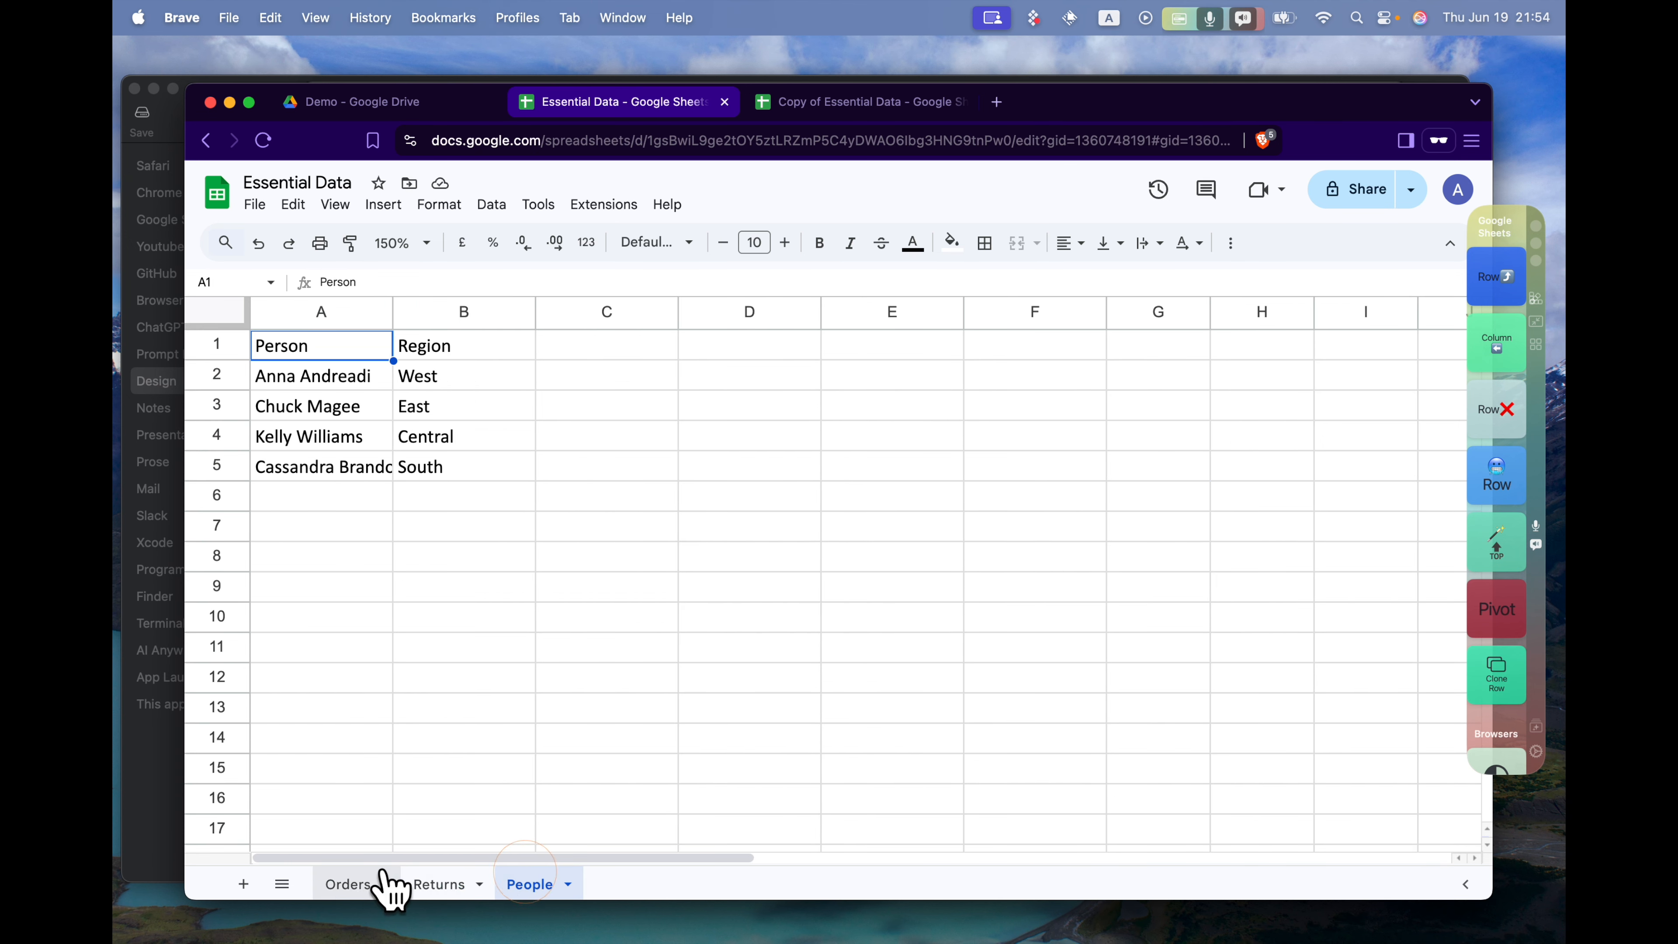
click(356, 884)
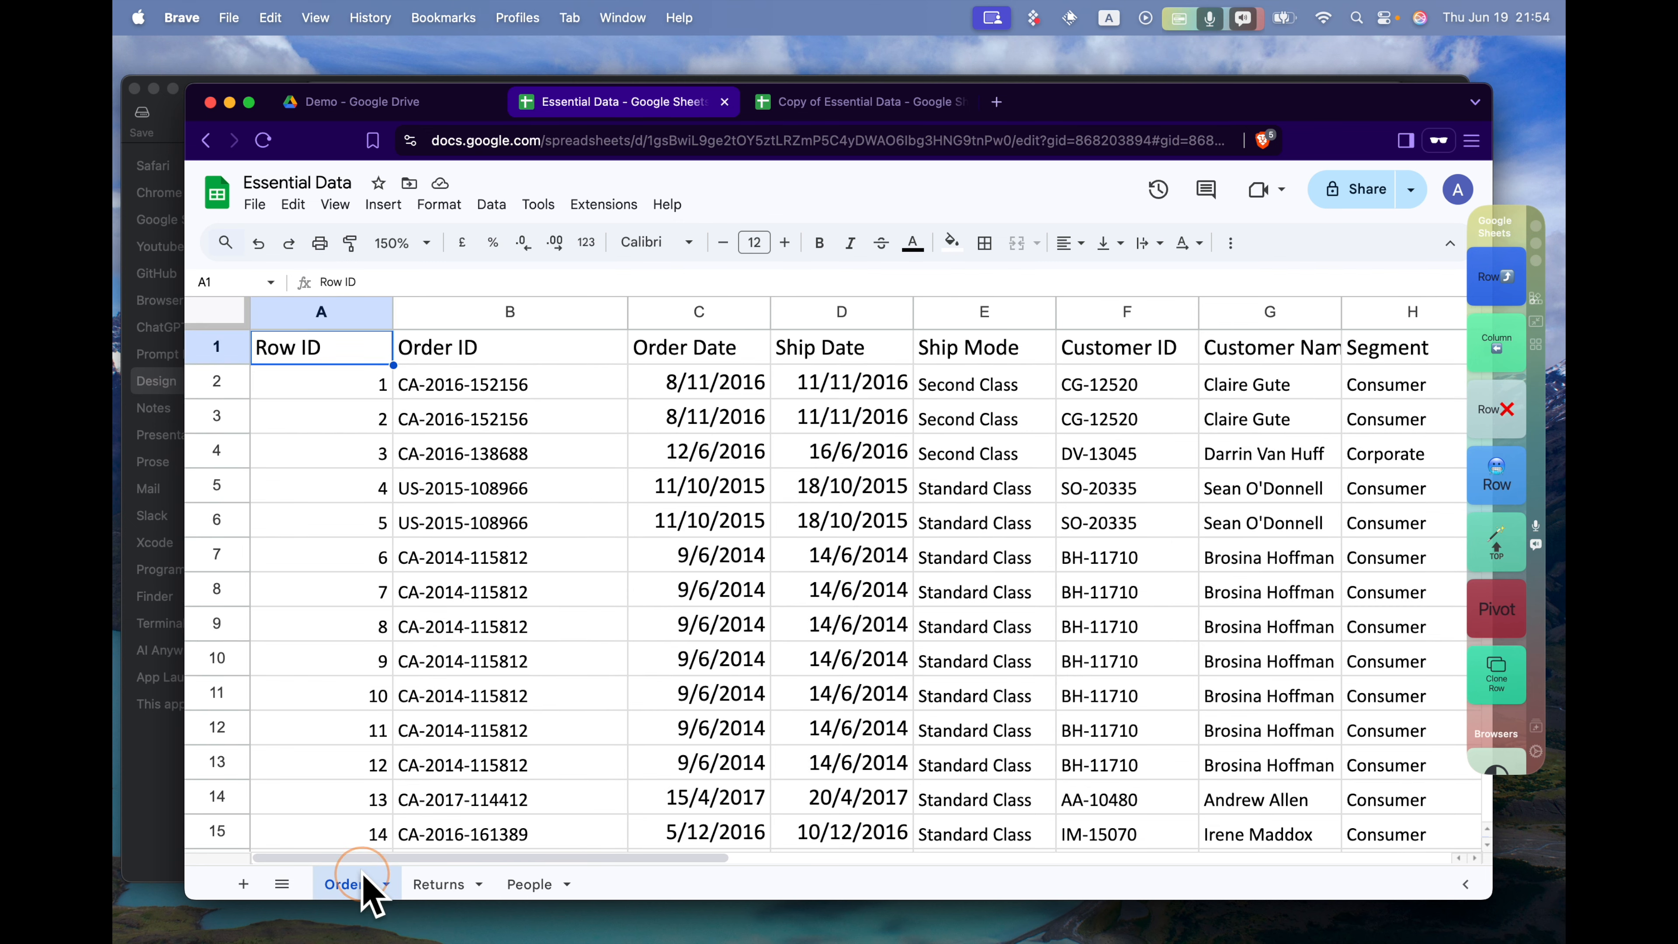
click(441, 884)
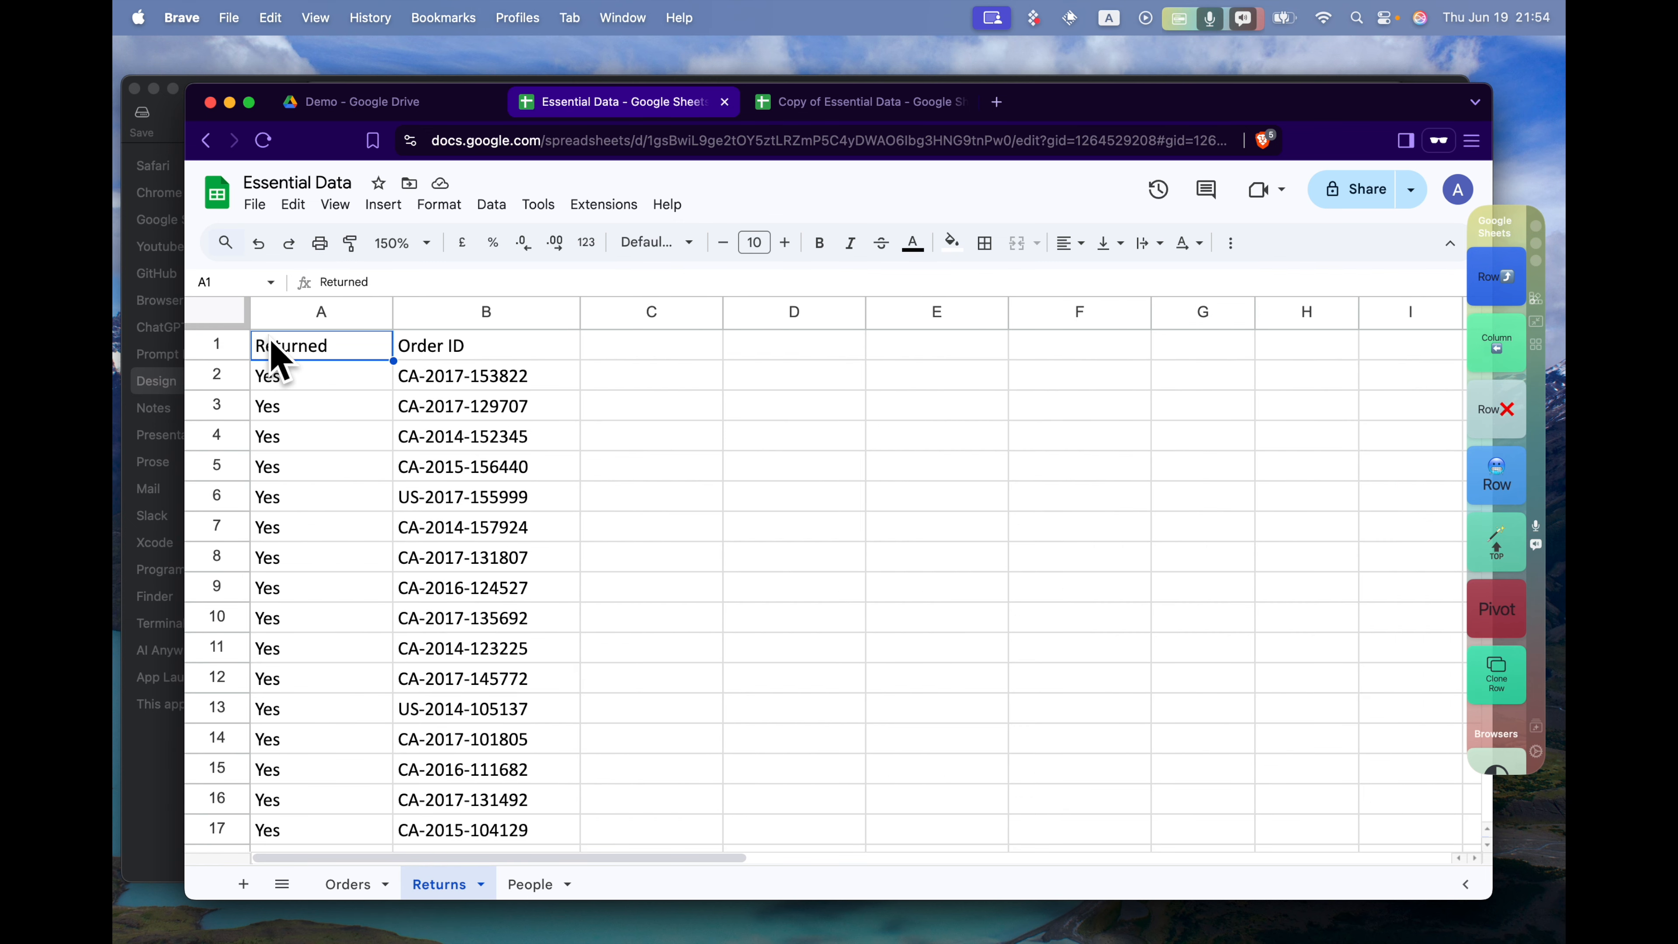
drag(268, 348, 479, 344)
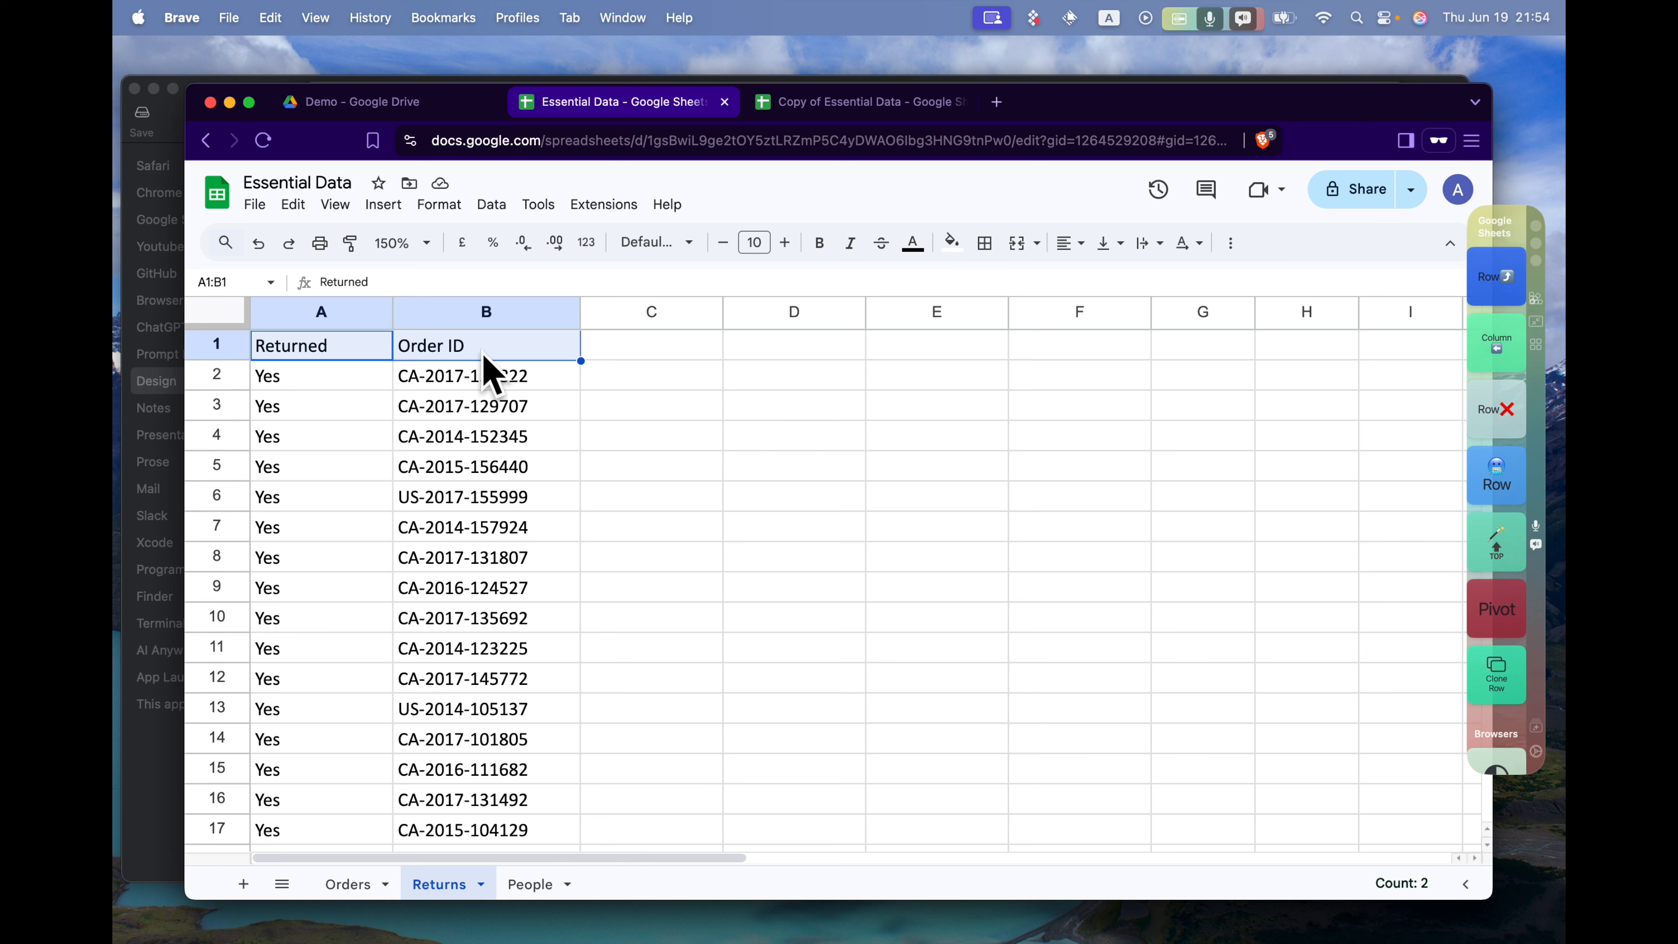
click(821, 252)
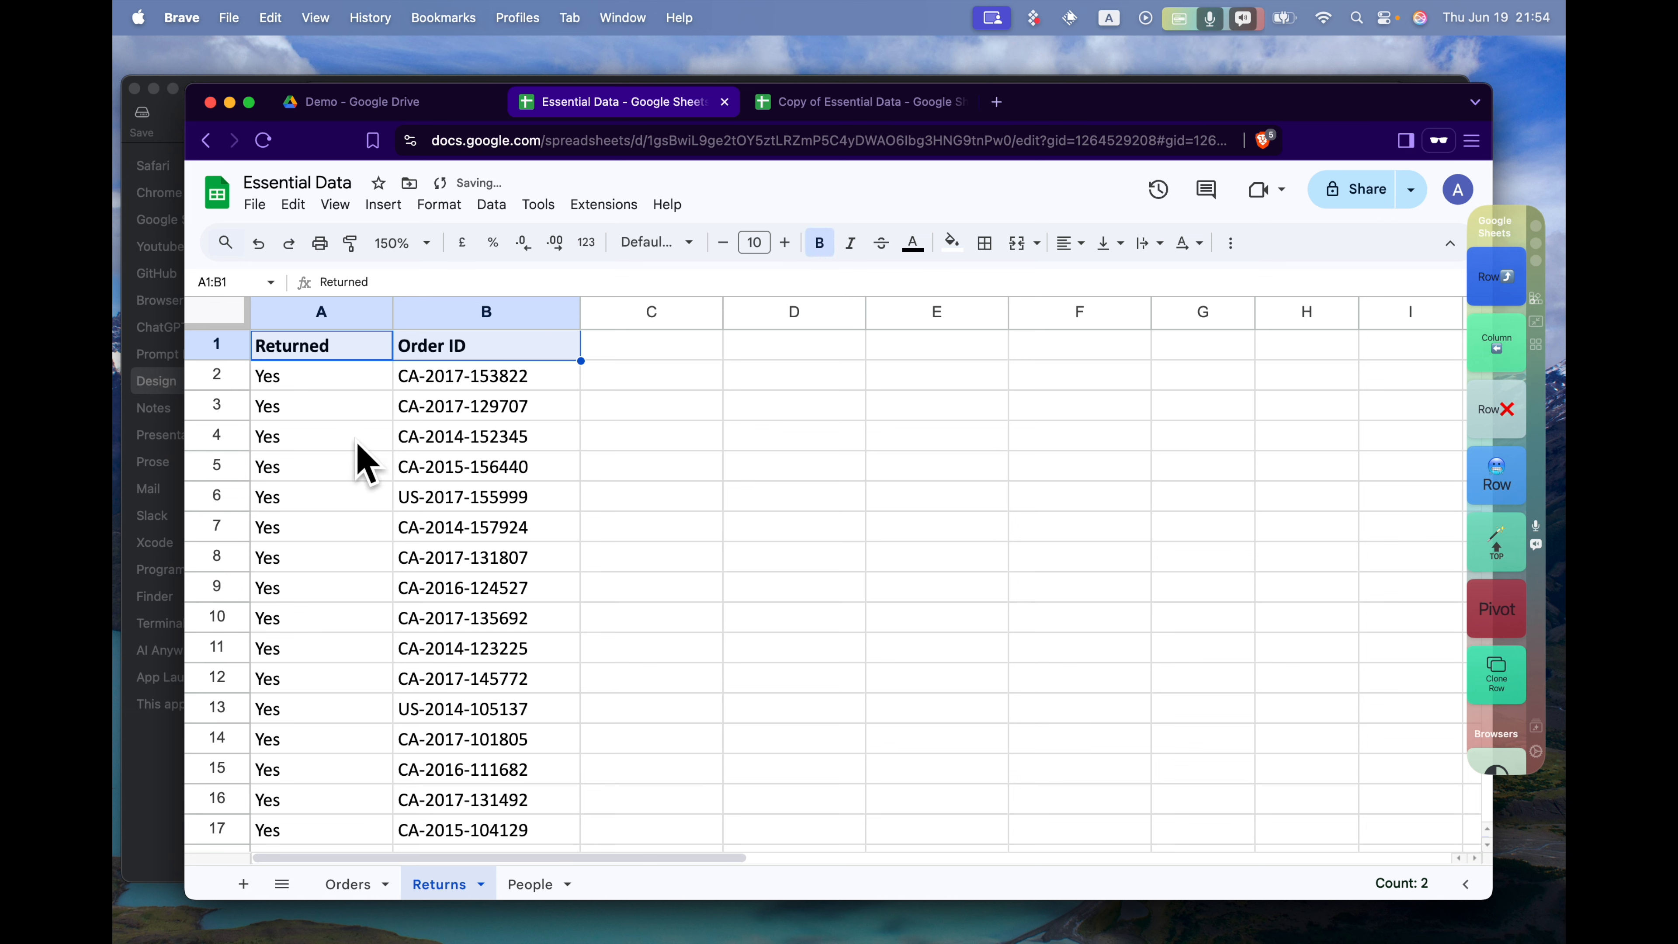
Freeze the first row of the Returns sheet
click(338, 206)
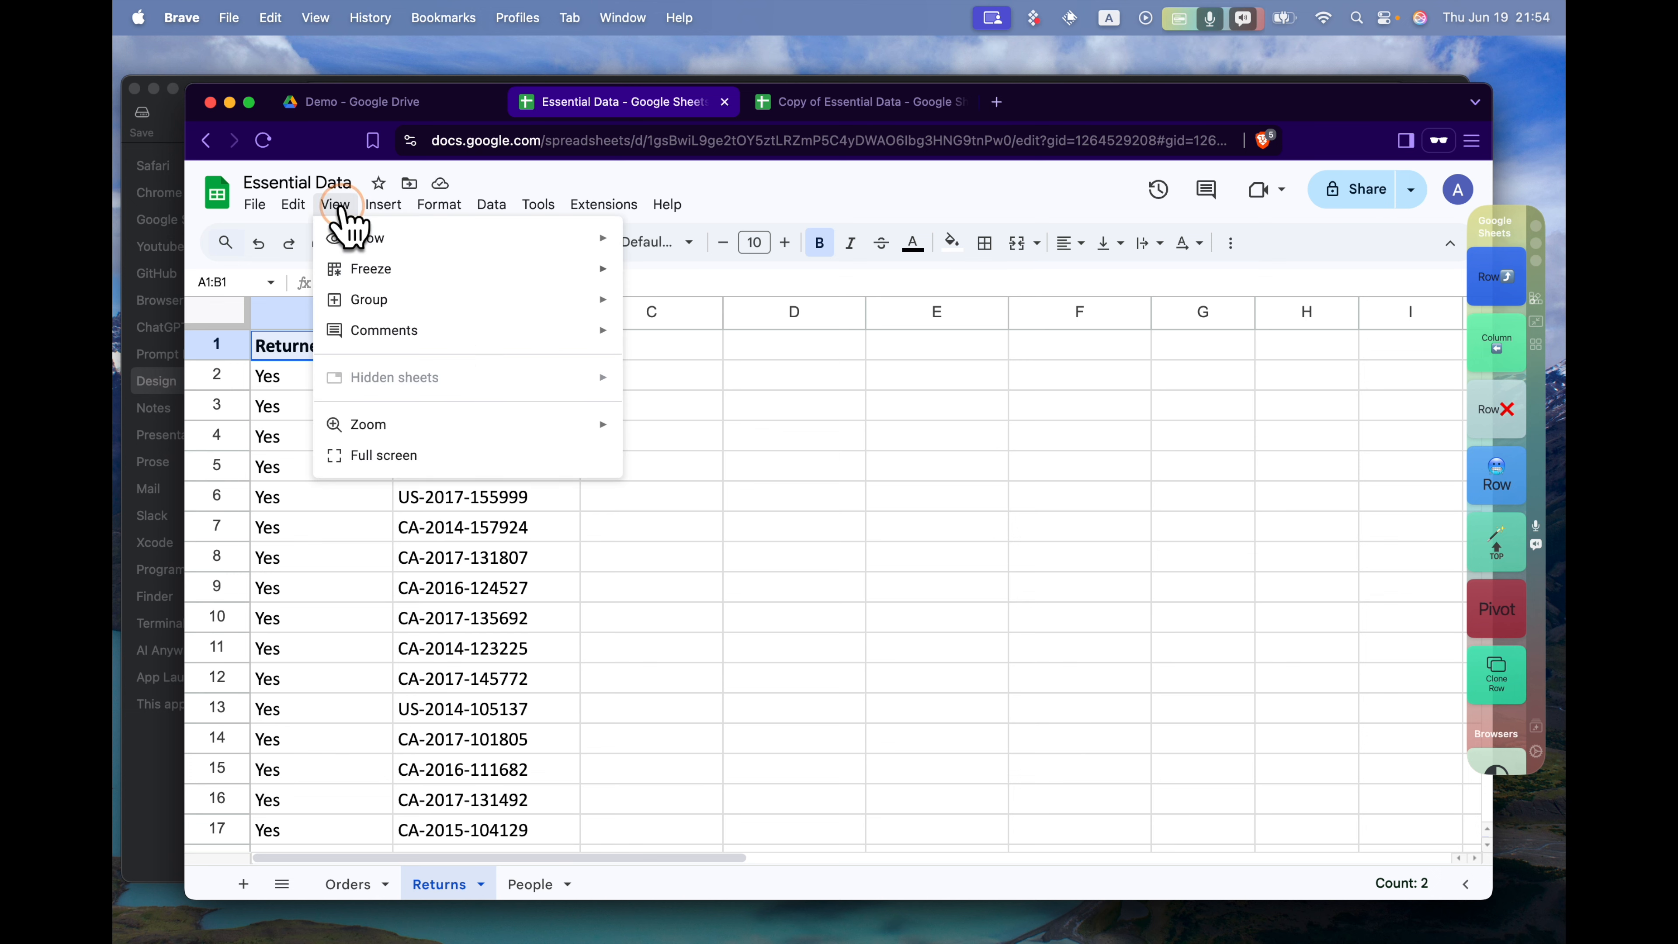
mouse_move(366, 269)
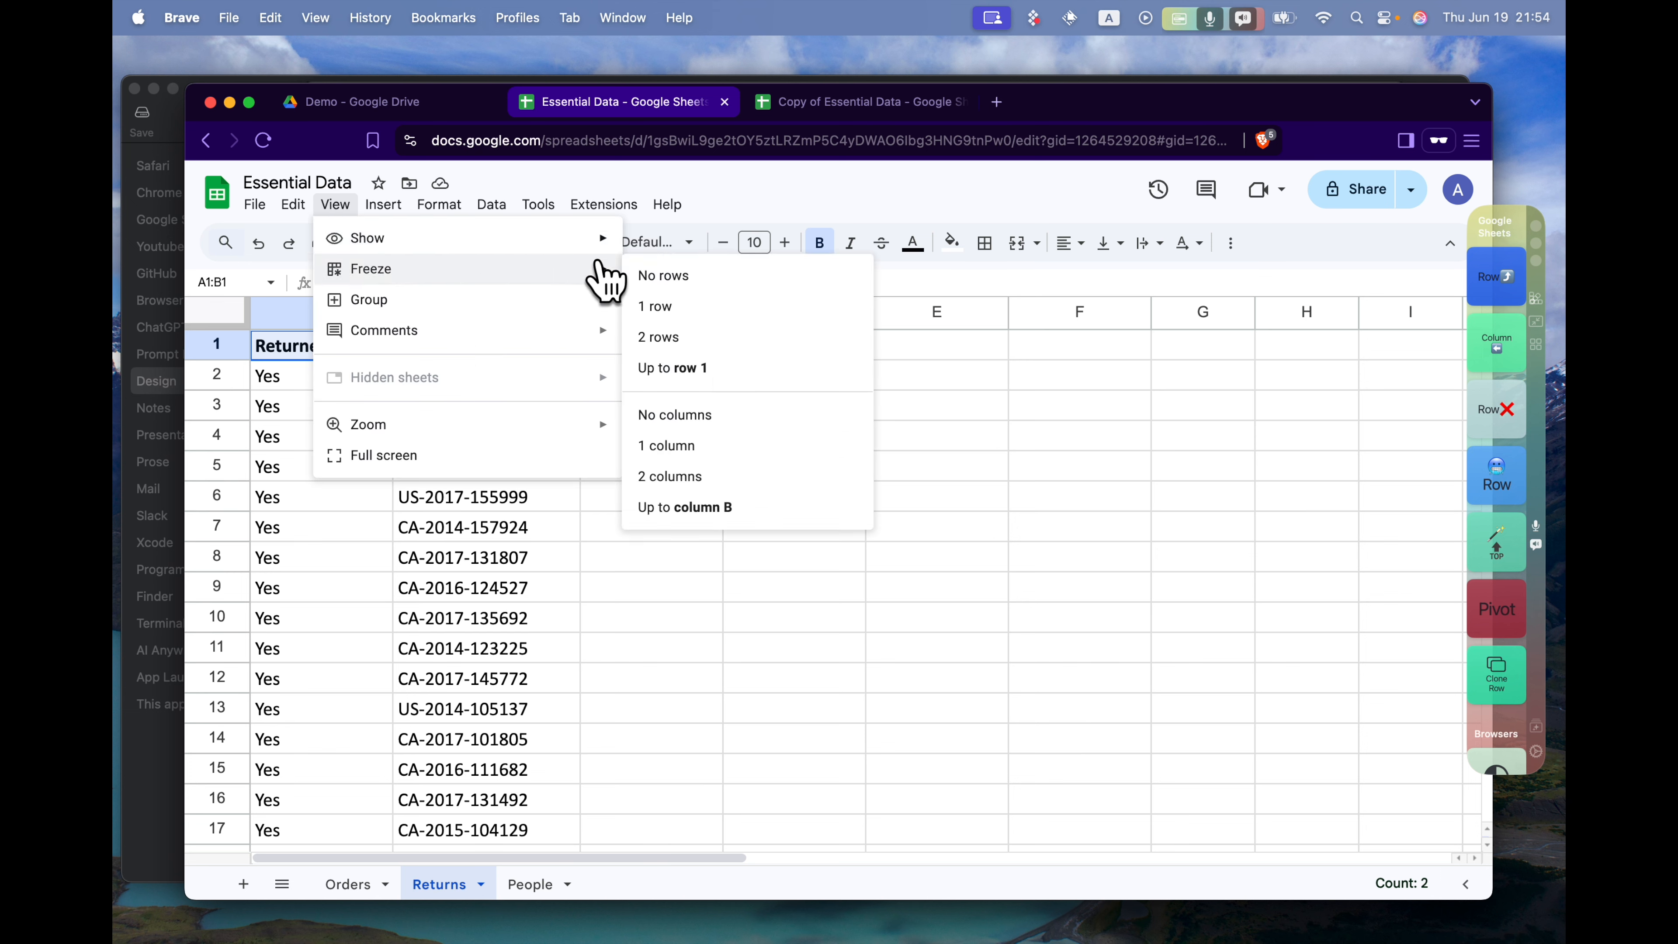
click(715, 306)
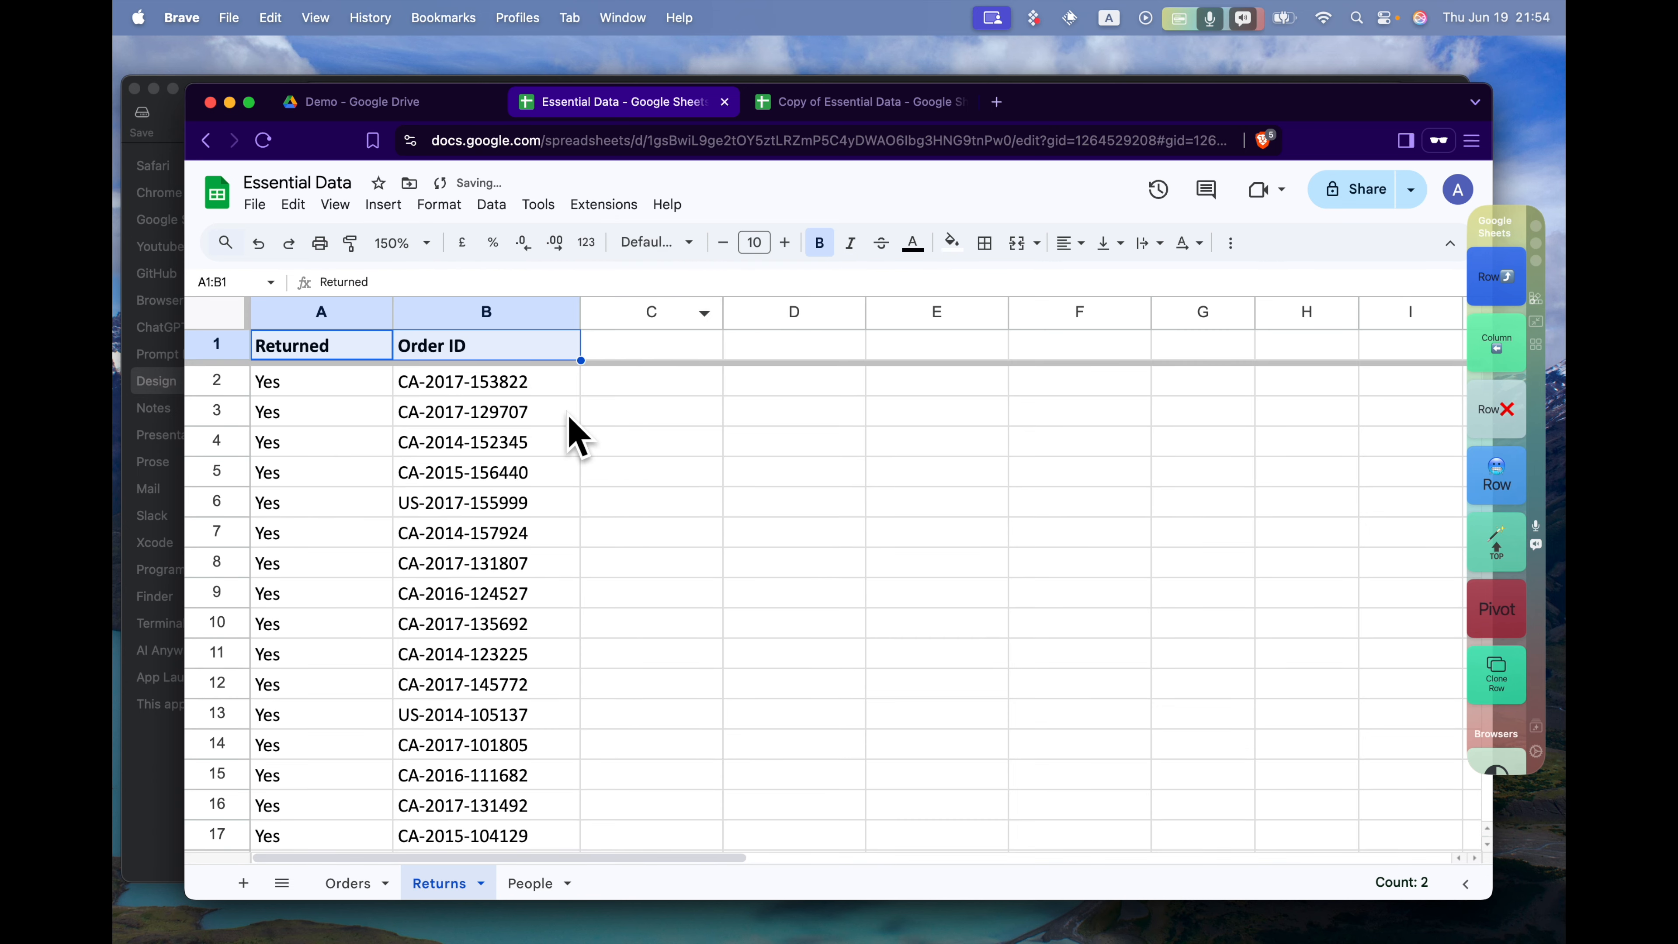
Narrow columns A and B on the Returns sheet and wrap the text of the Returned header in A1
mouse_move(578, 313)
mouse_down()
mouse_move(476, 311)
mouse_move(640, 323)
mouse_move(553, 320)
mouse_up()
drag(392, 318, 305, 318)
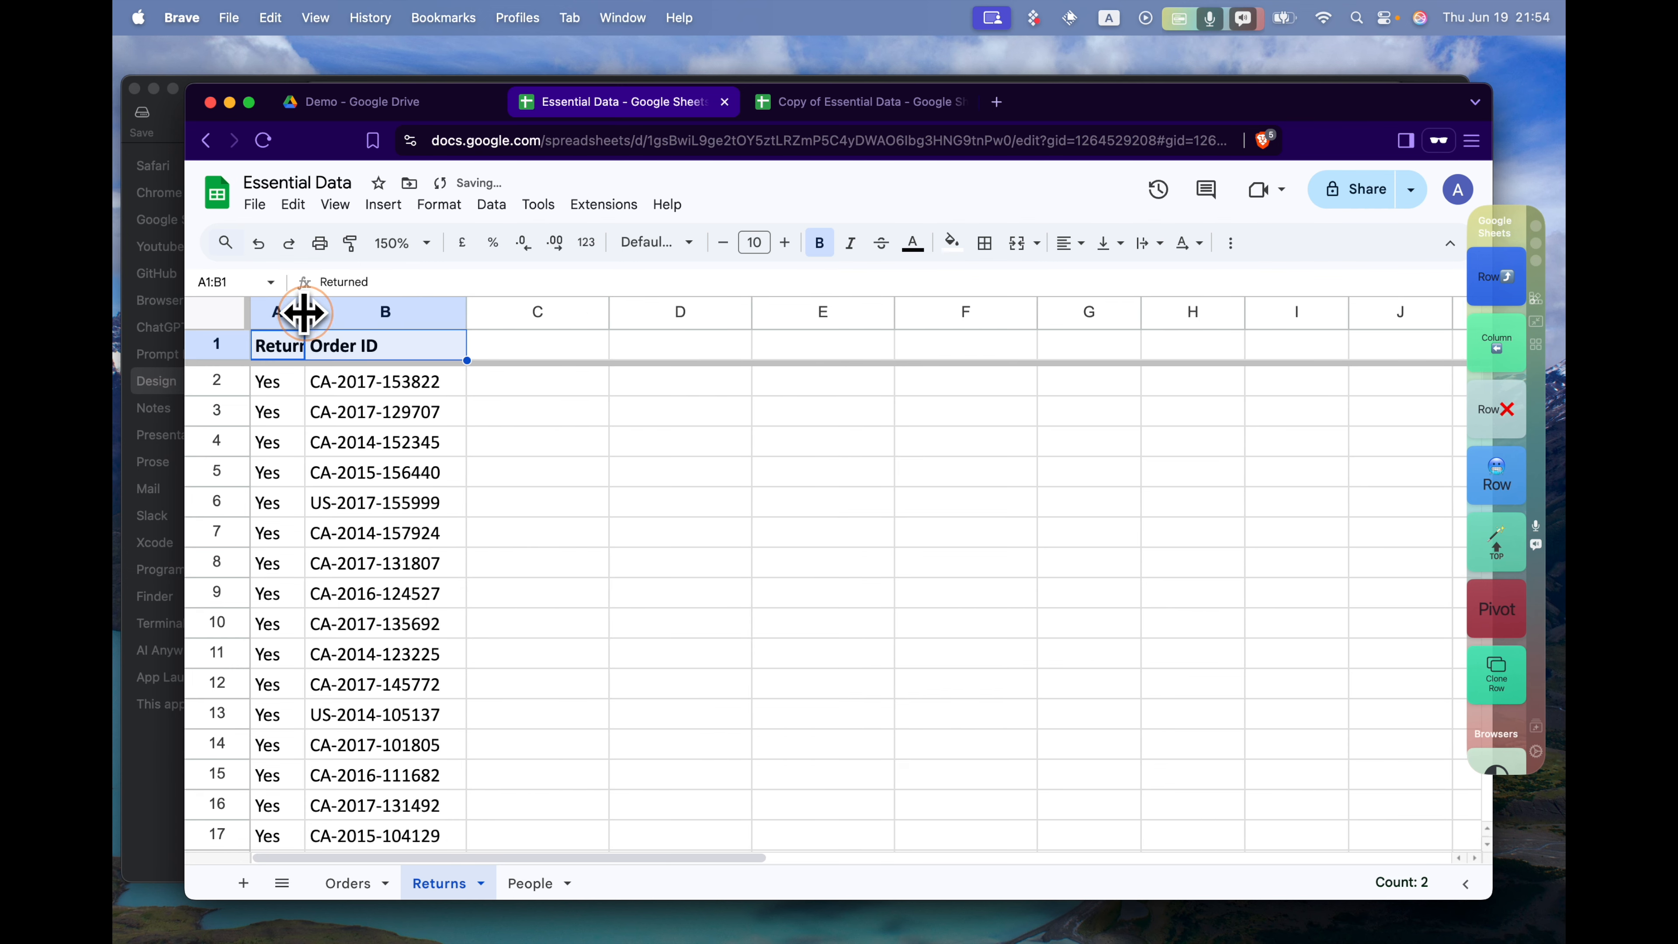
click(276, 353)
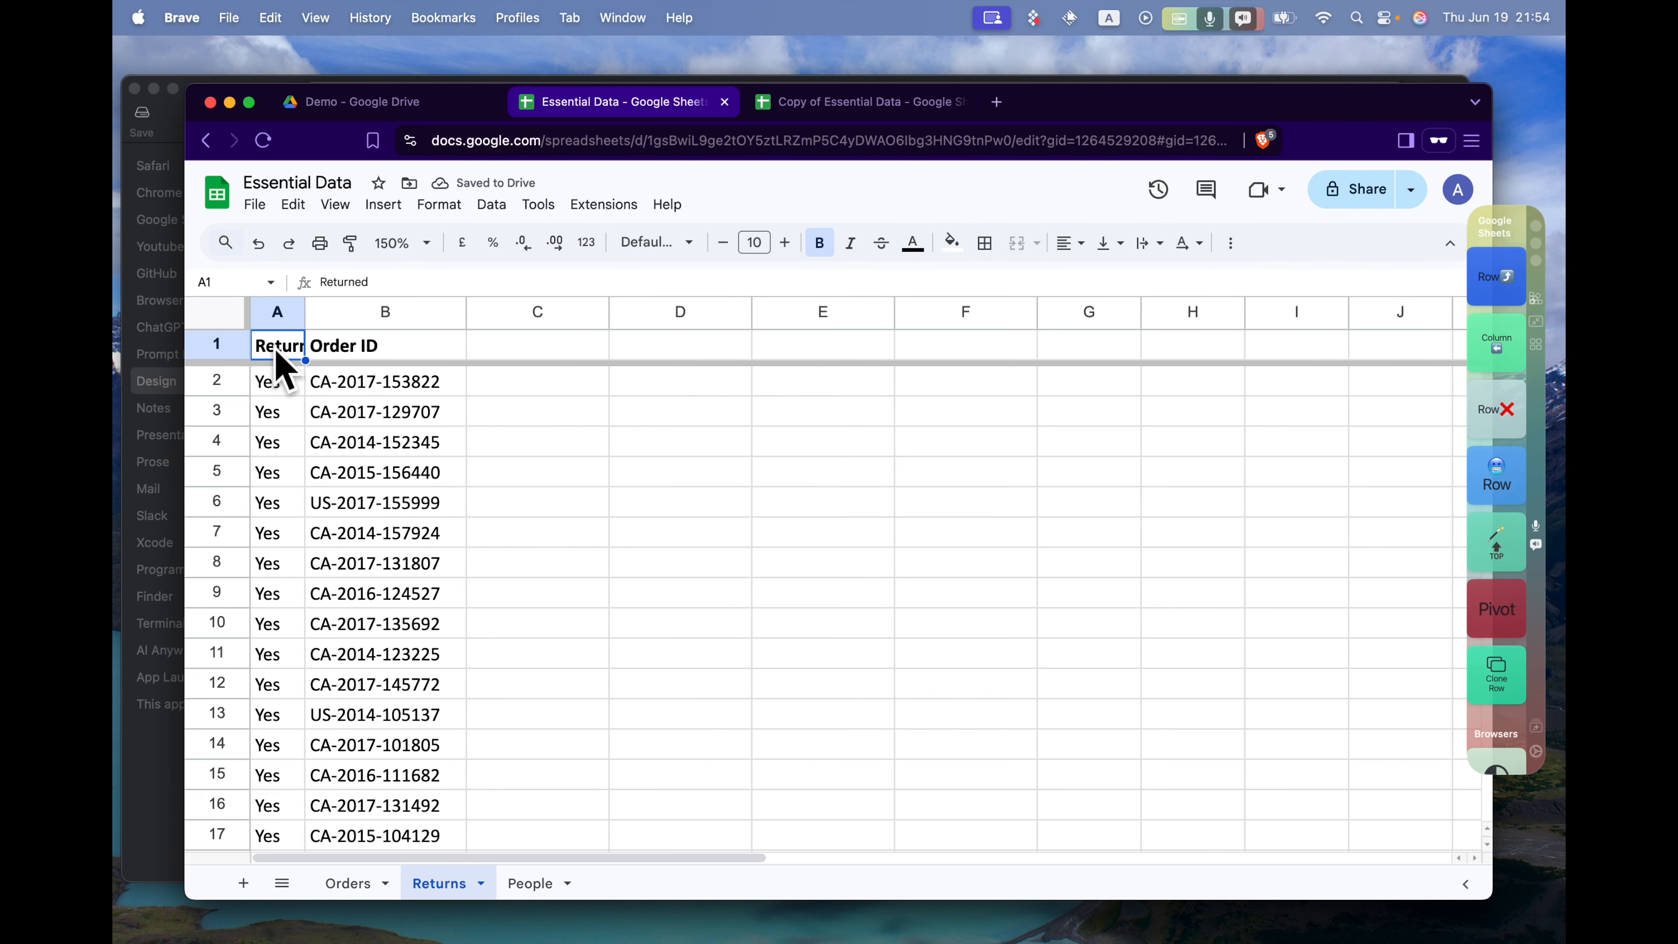
drag(270, 469, 300, 610)
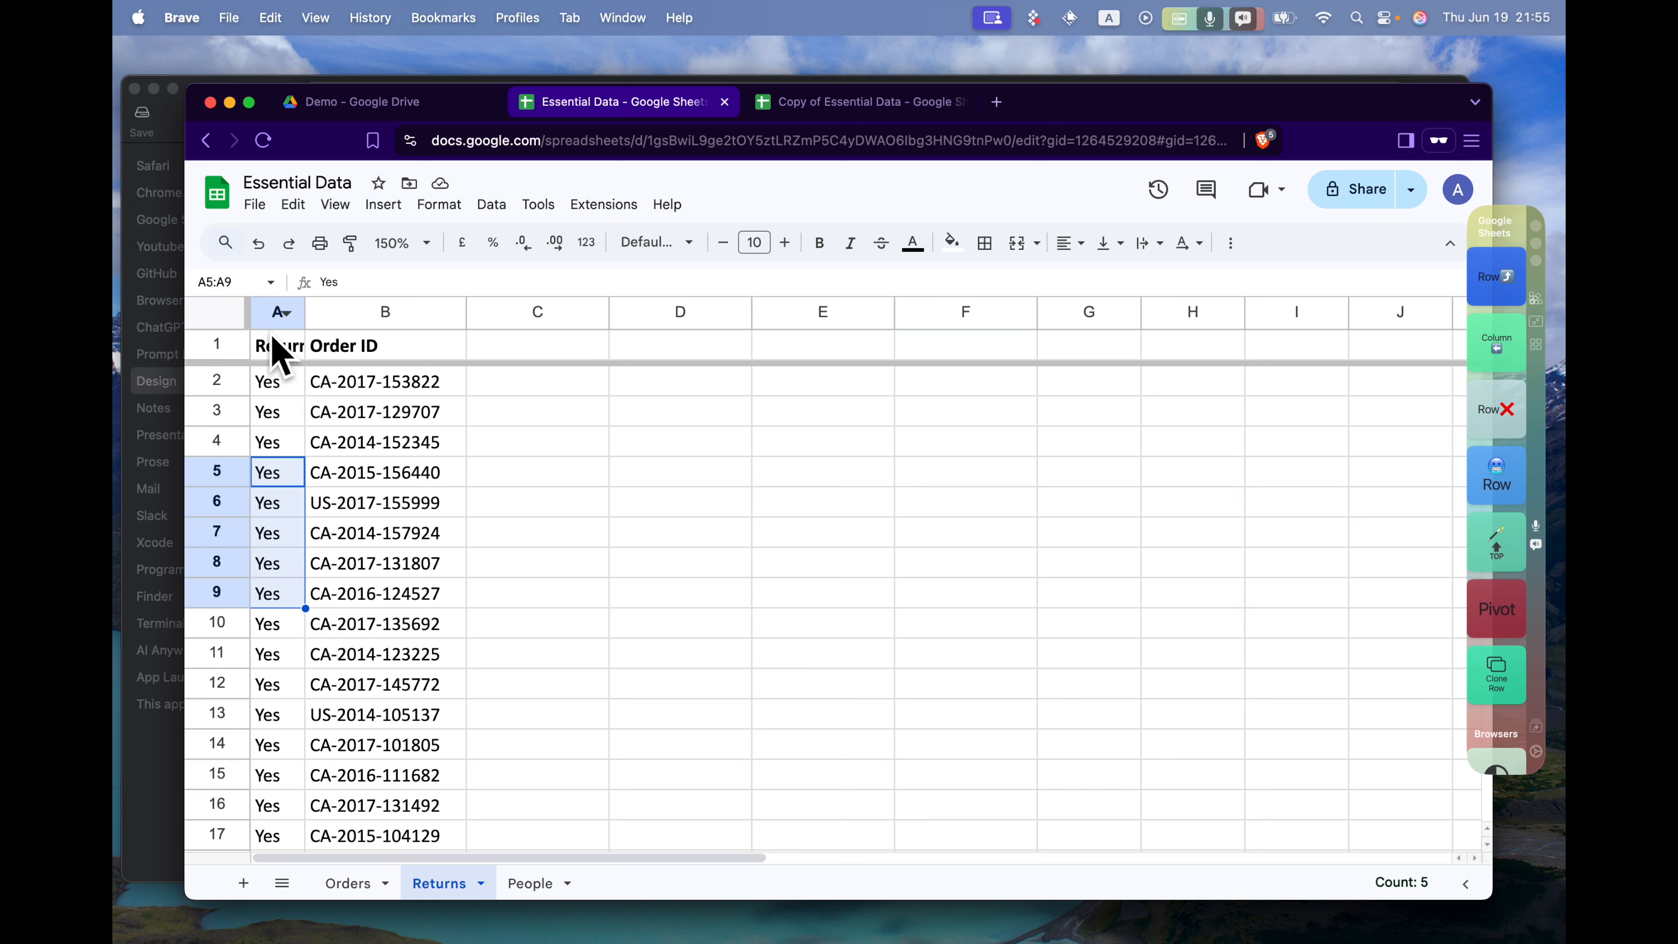
click(277, 354)
click(294, 205)
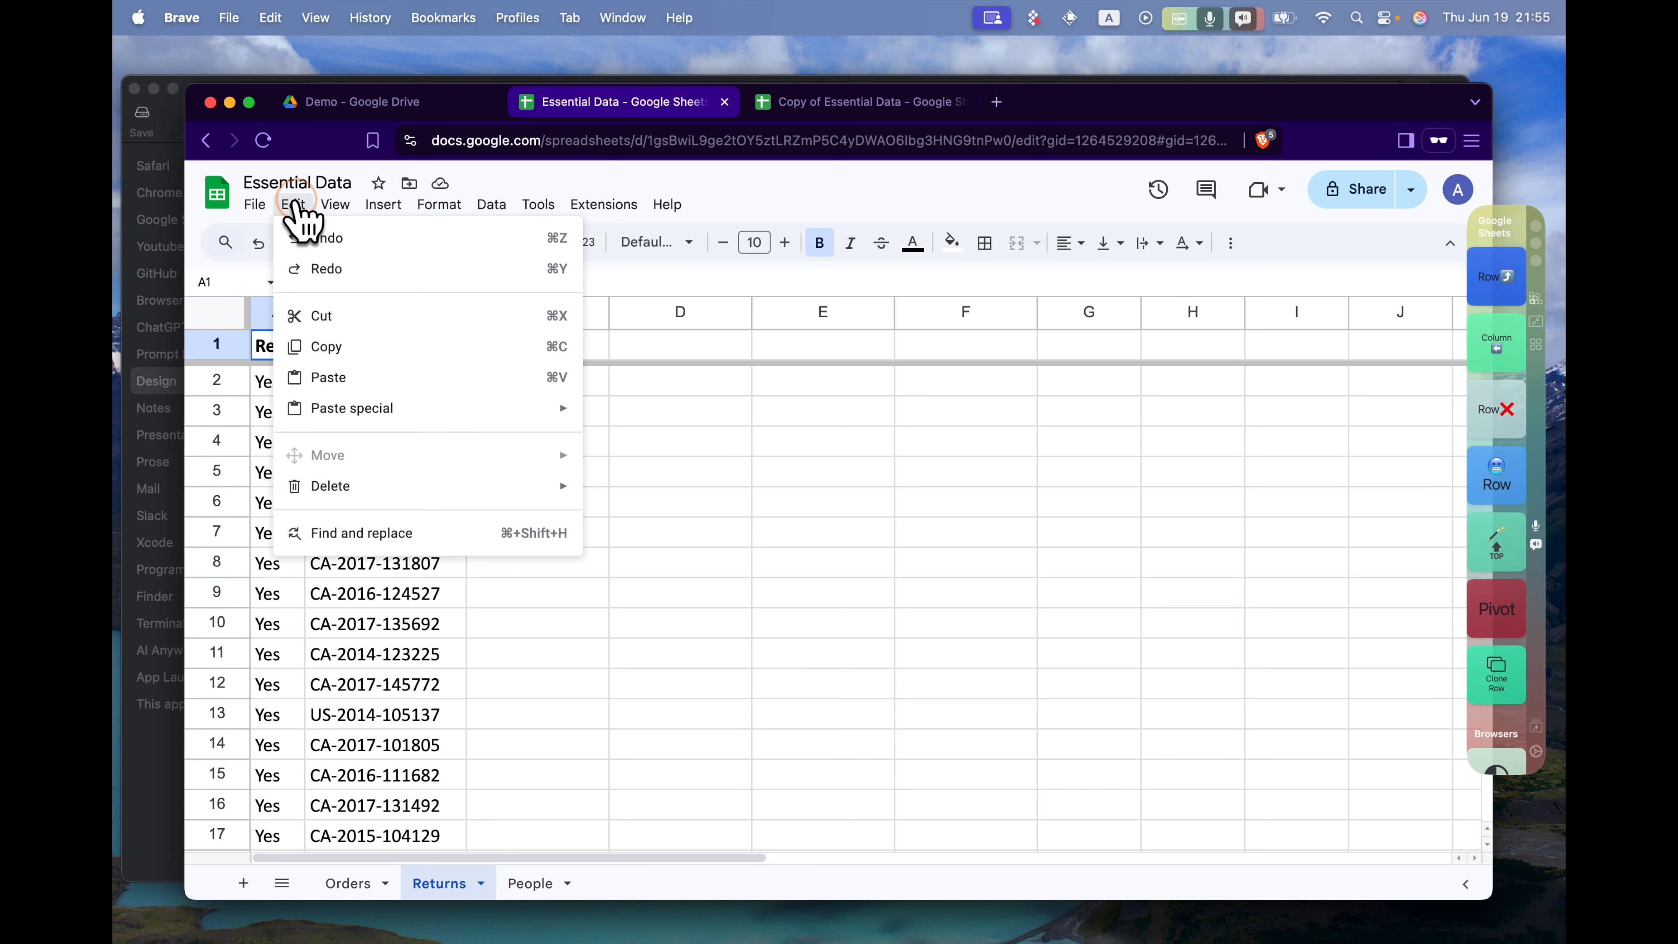
mouse_move(317, 215)
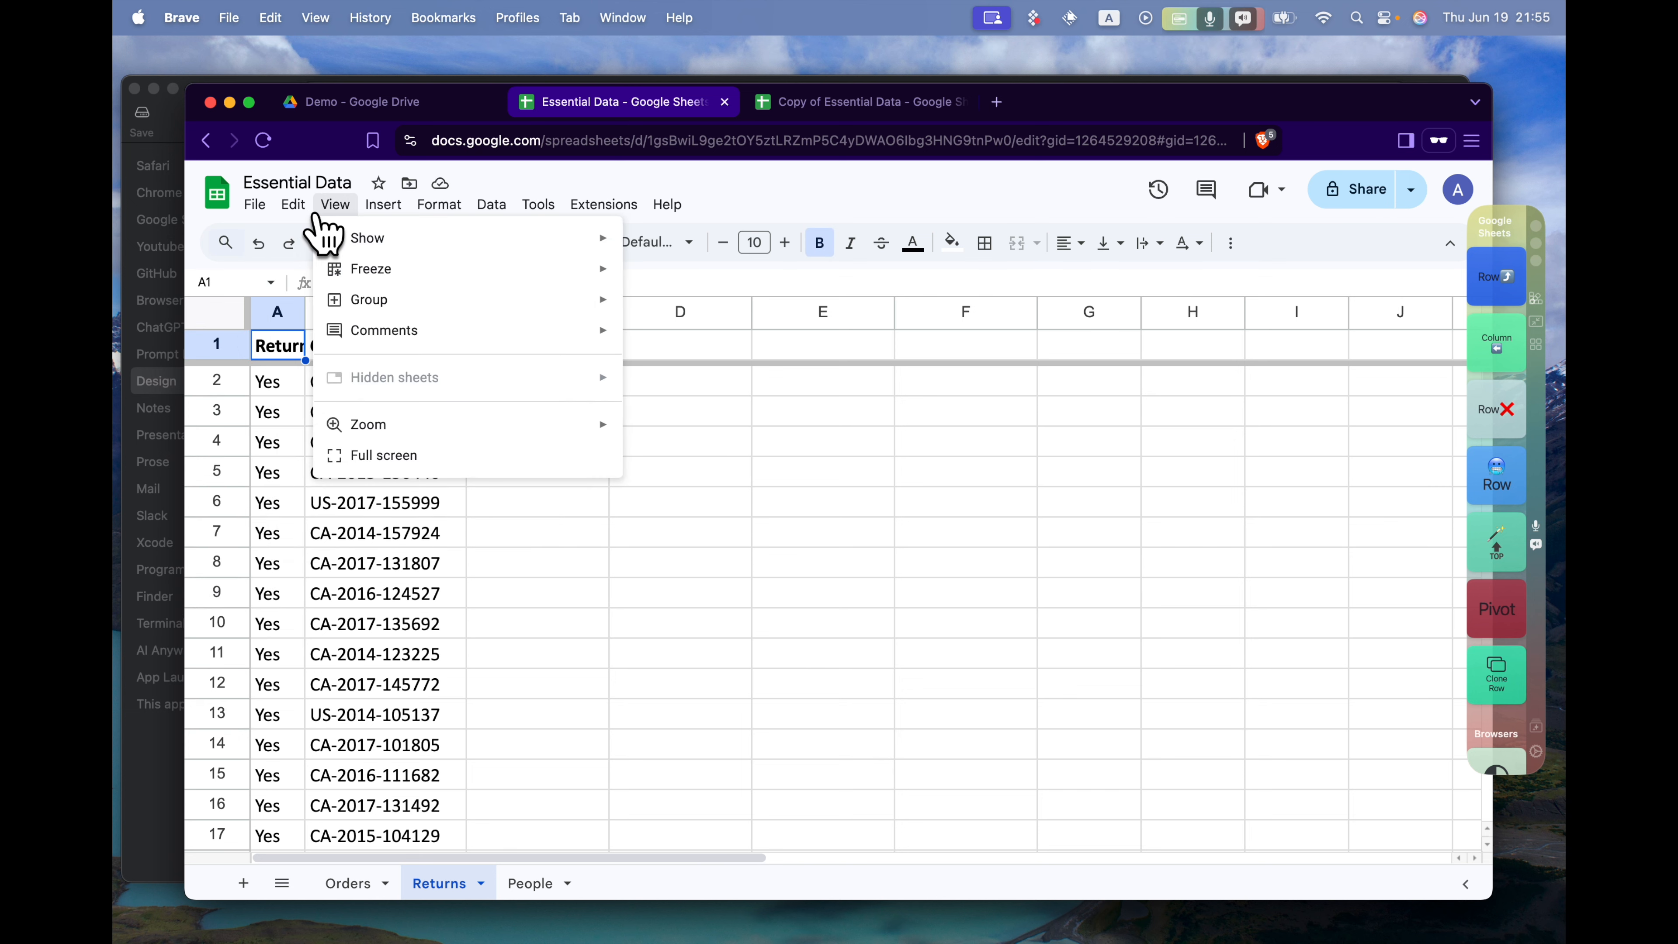
mouse_move(436, 217)
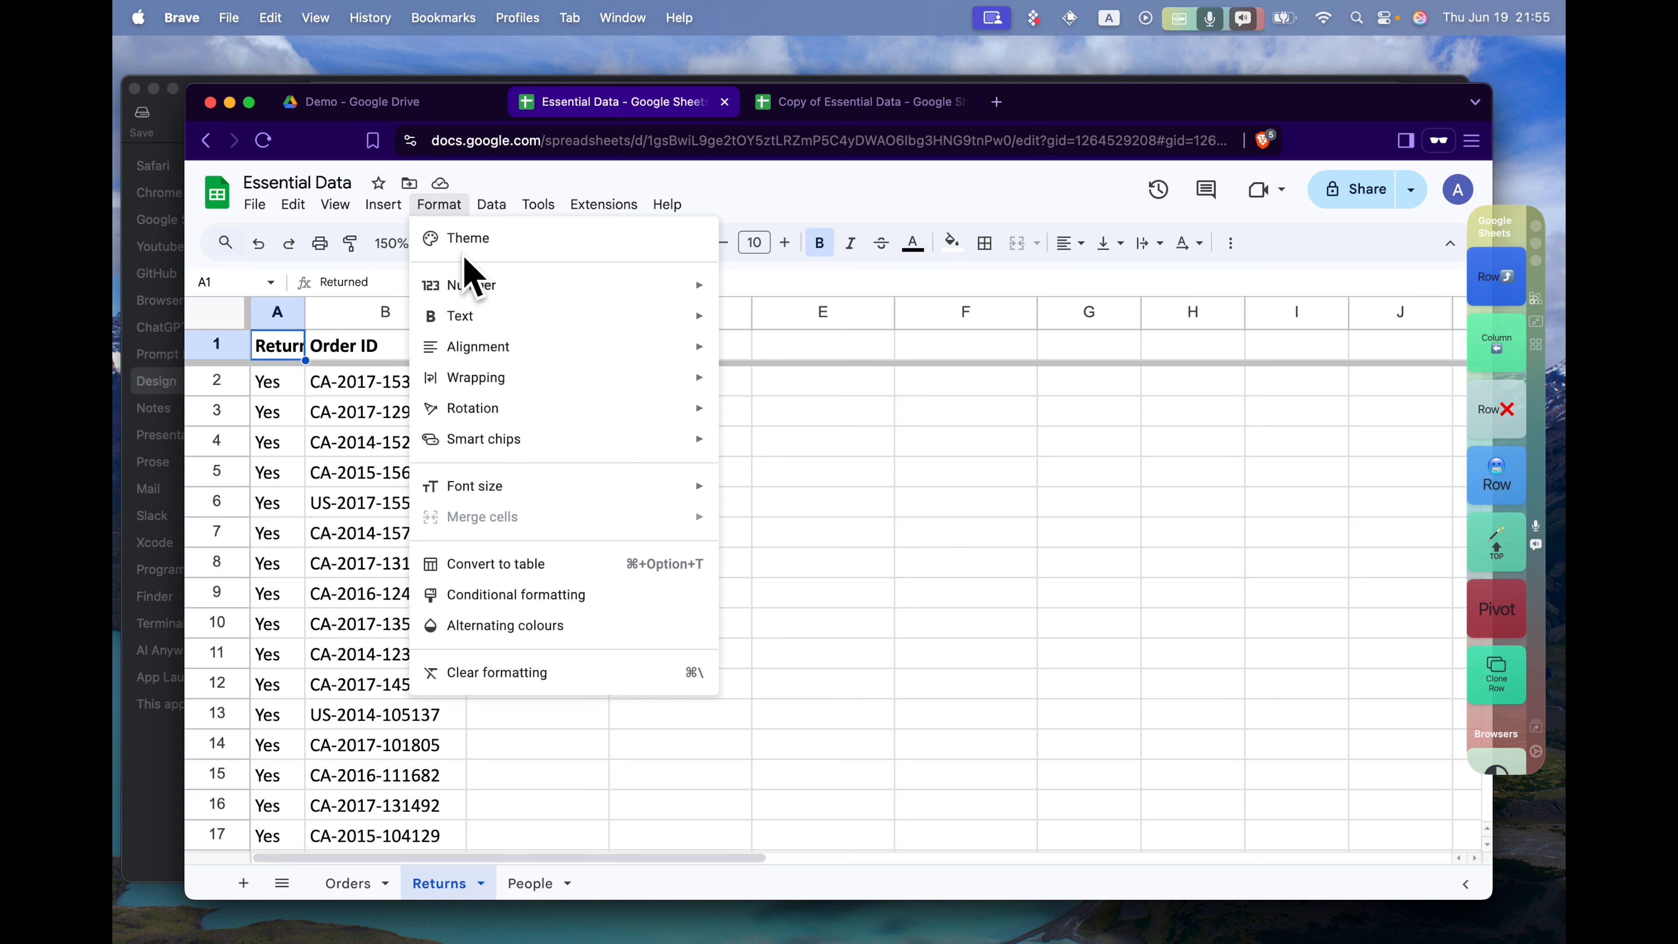
mouse_move(585, 376)
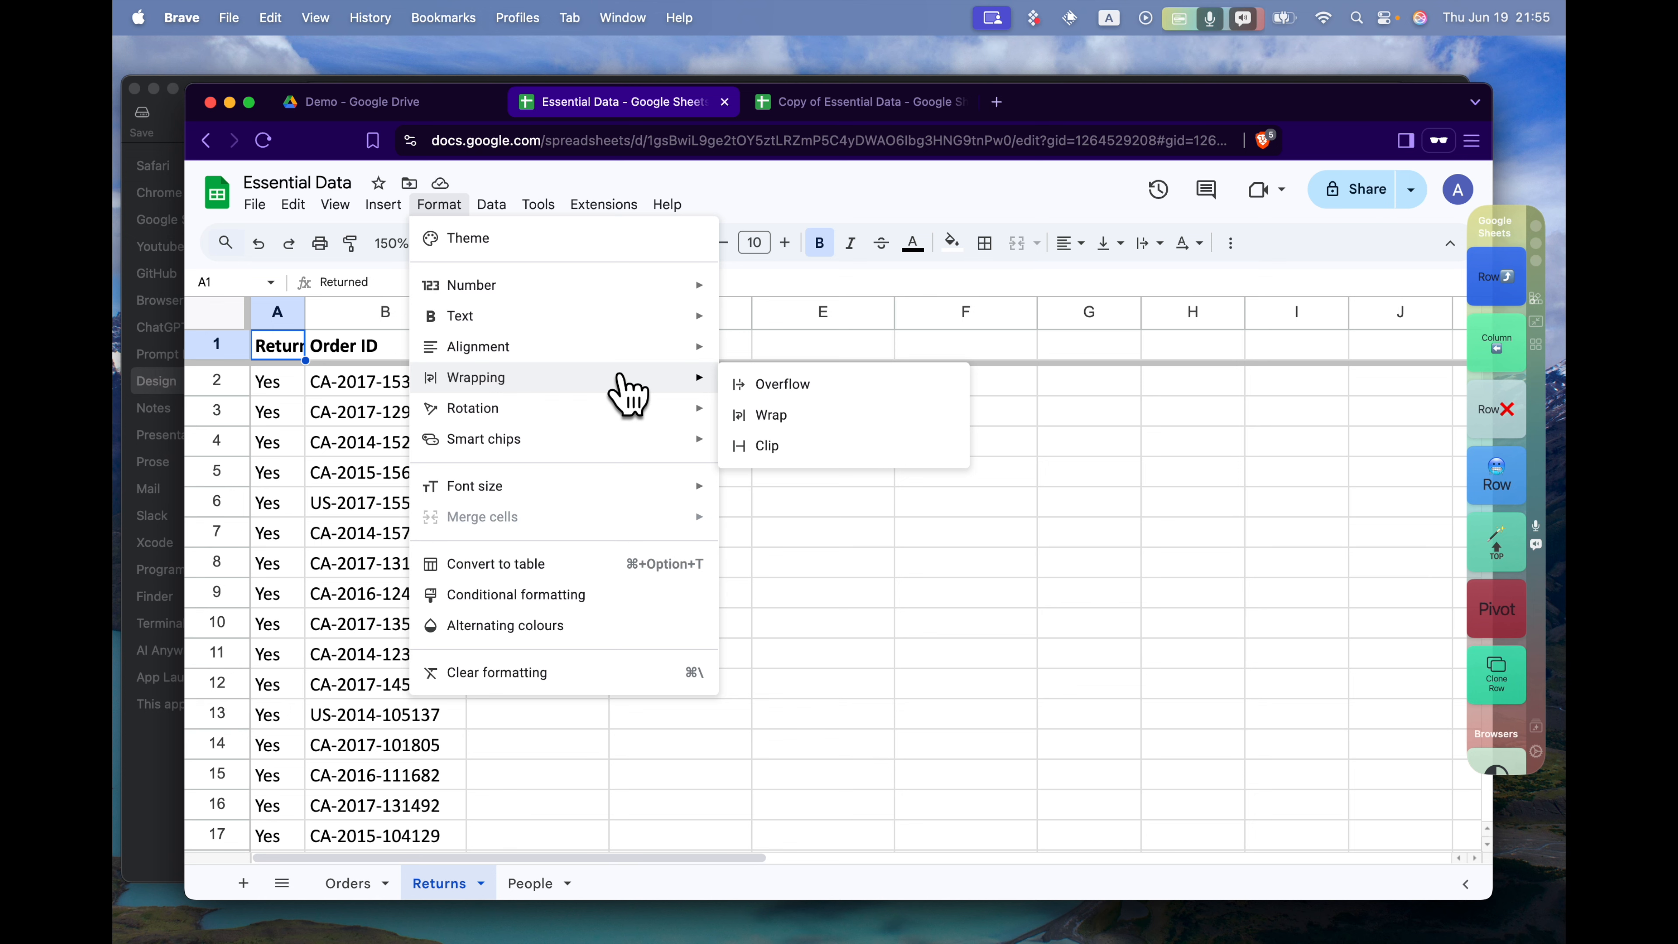
click(830, 417)
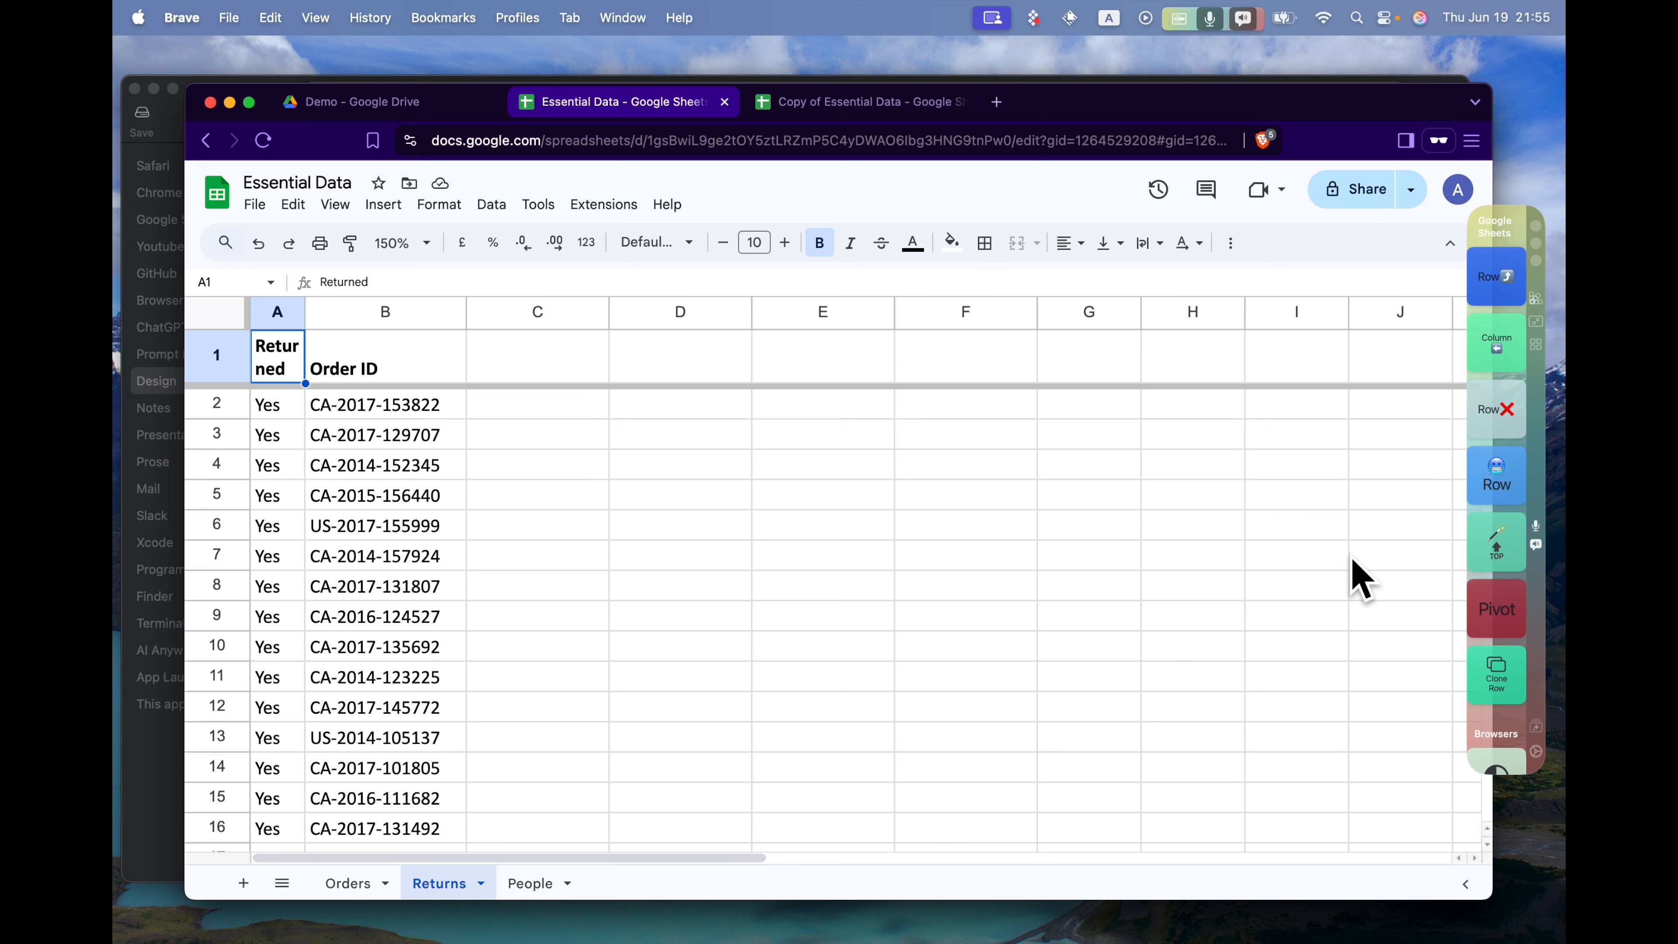
Lay out the floating macro palette horizontally with its controls above the buttons, and move it up over the spreadsheet's header area
click(1534, 299)
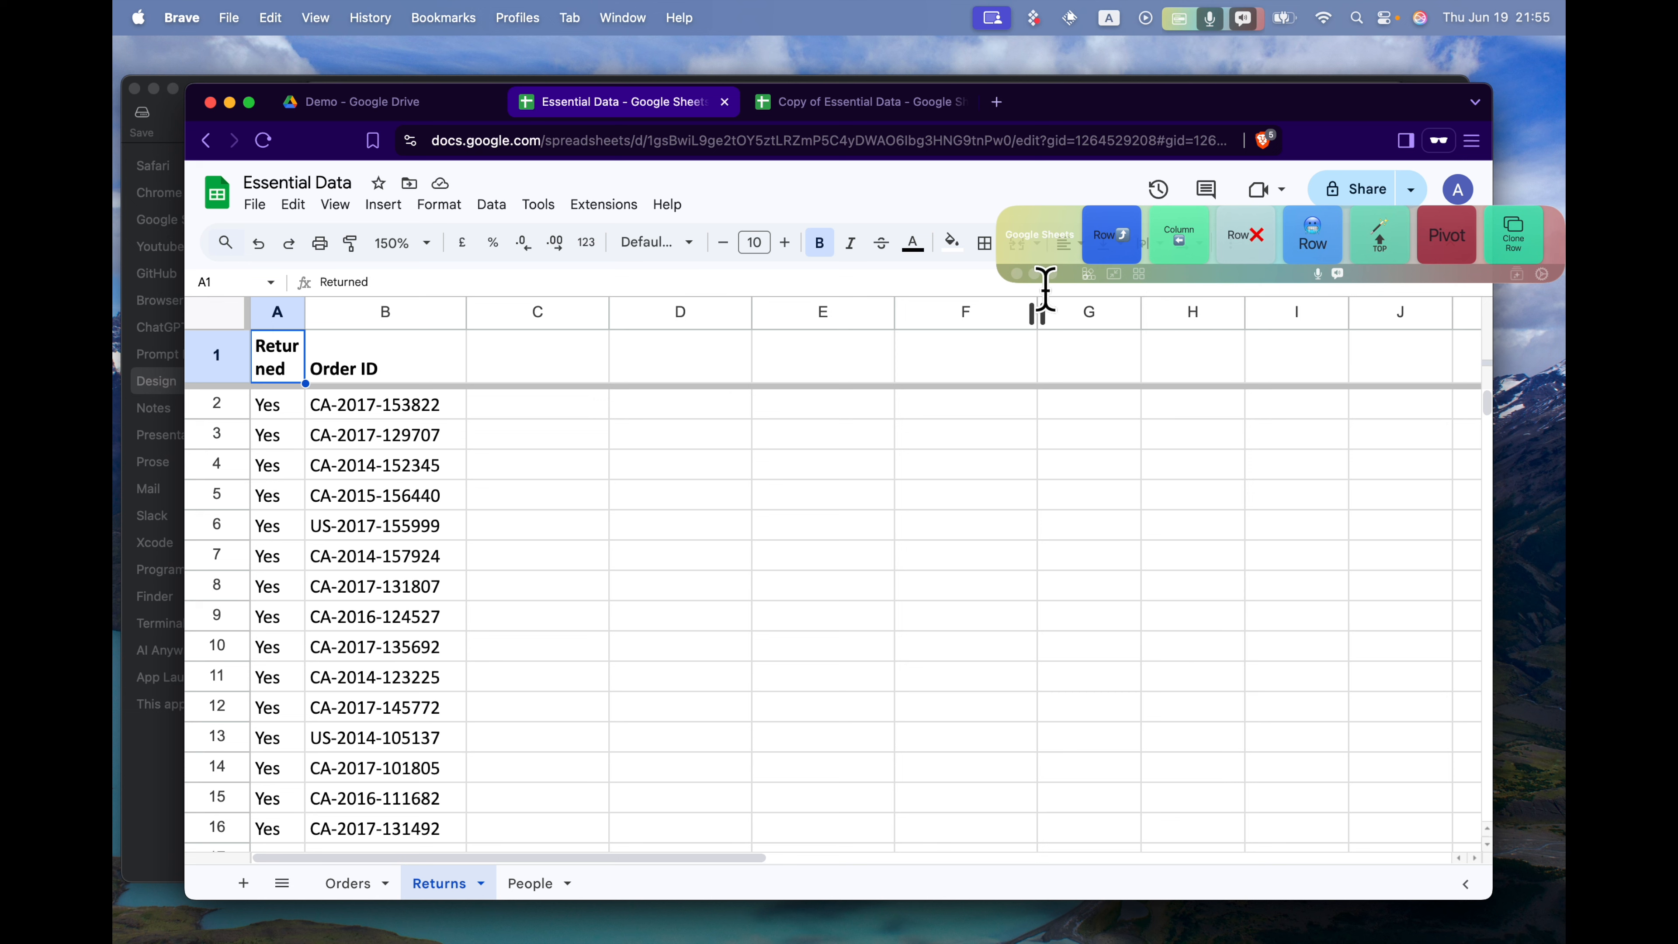
click(1115, 274)
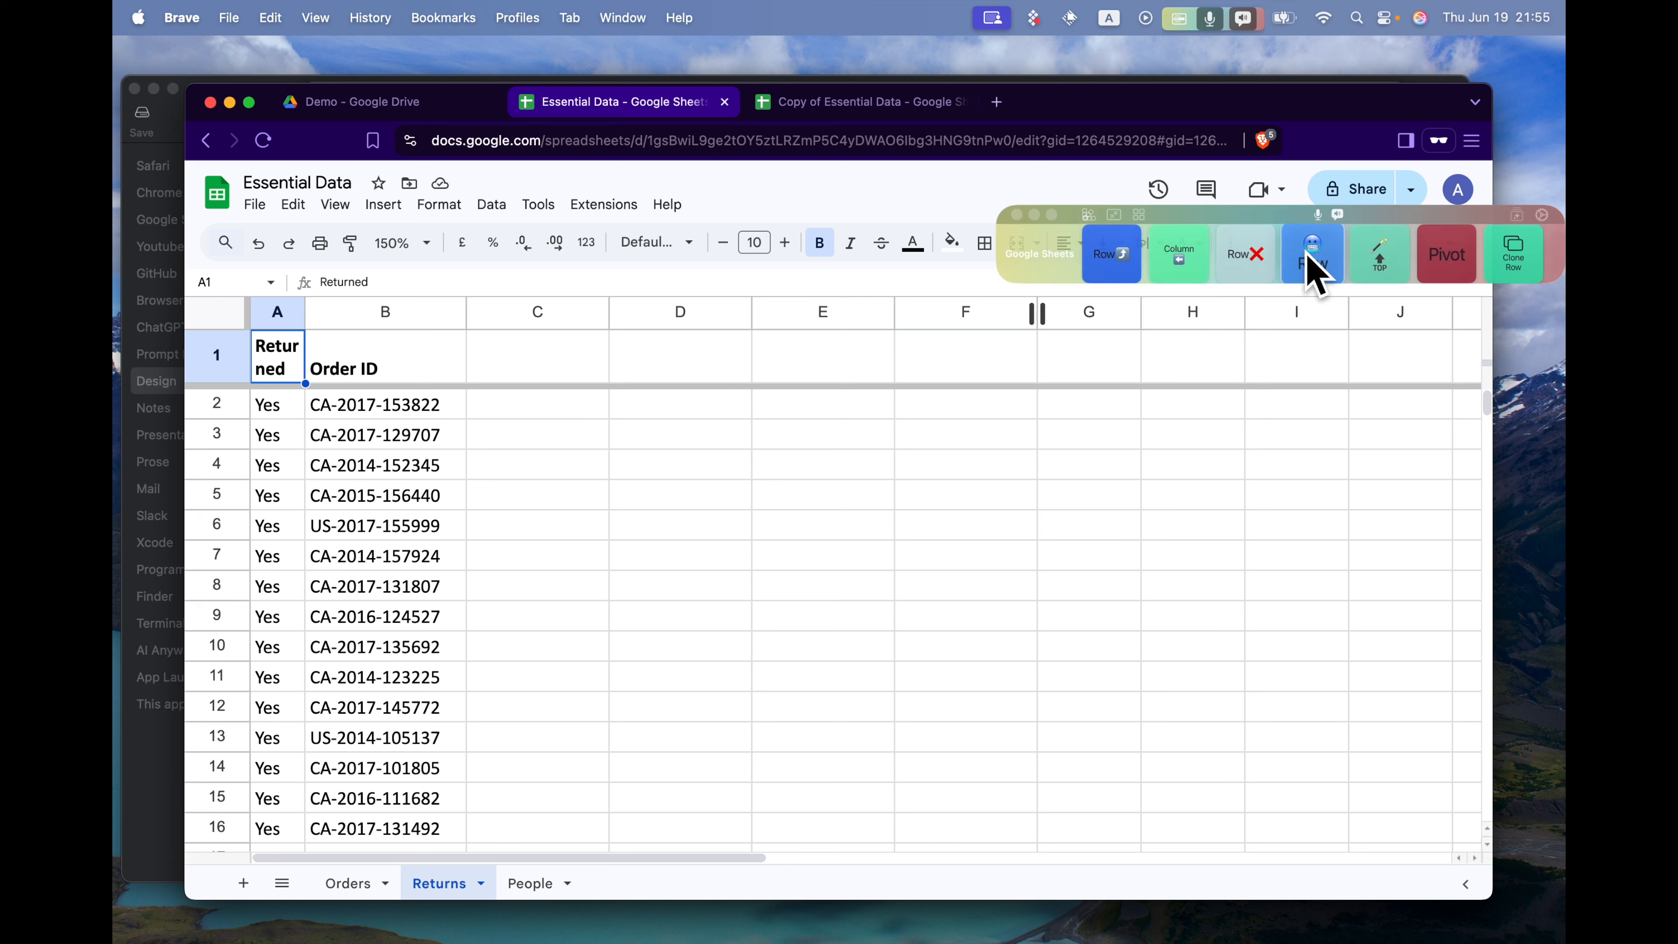
drag(1262, 224, 742, 182)
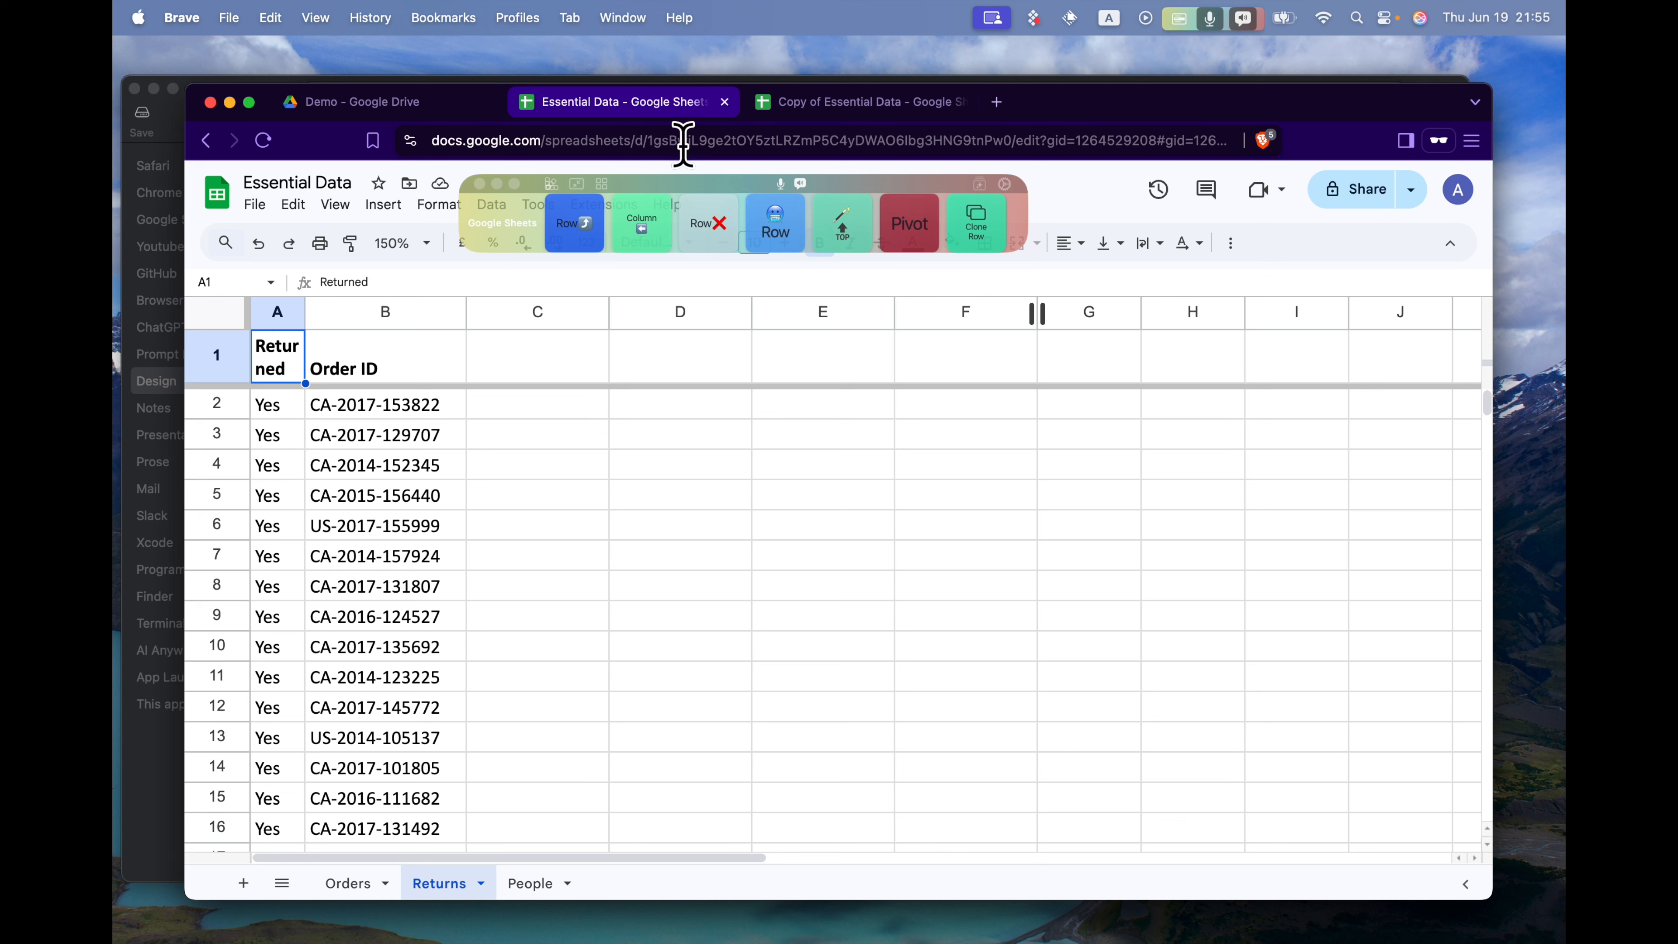
drag(685, 178, 671, 139)
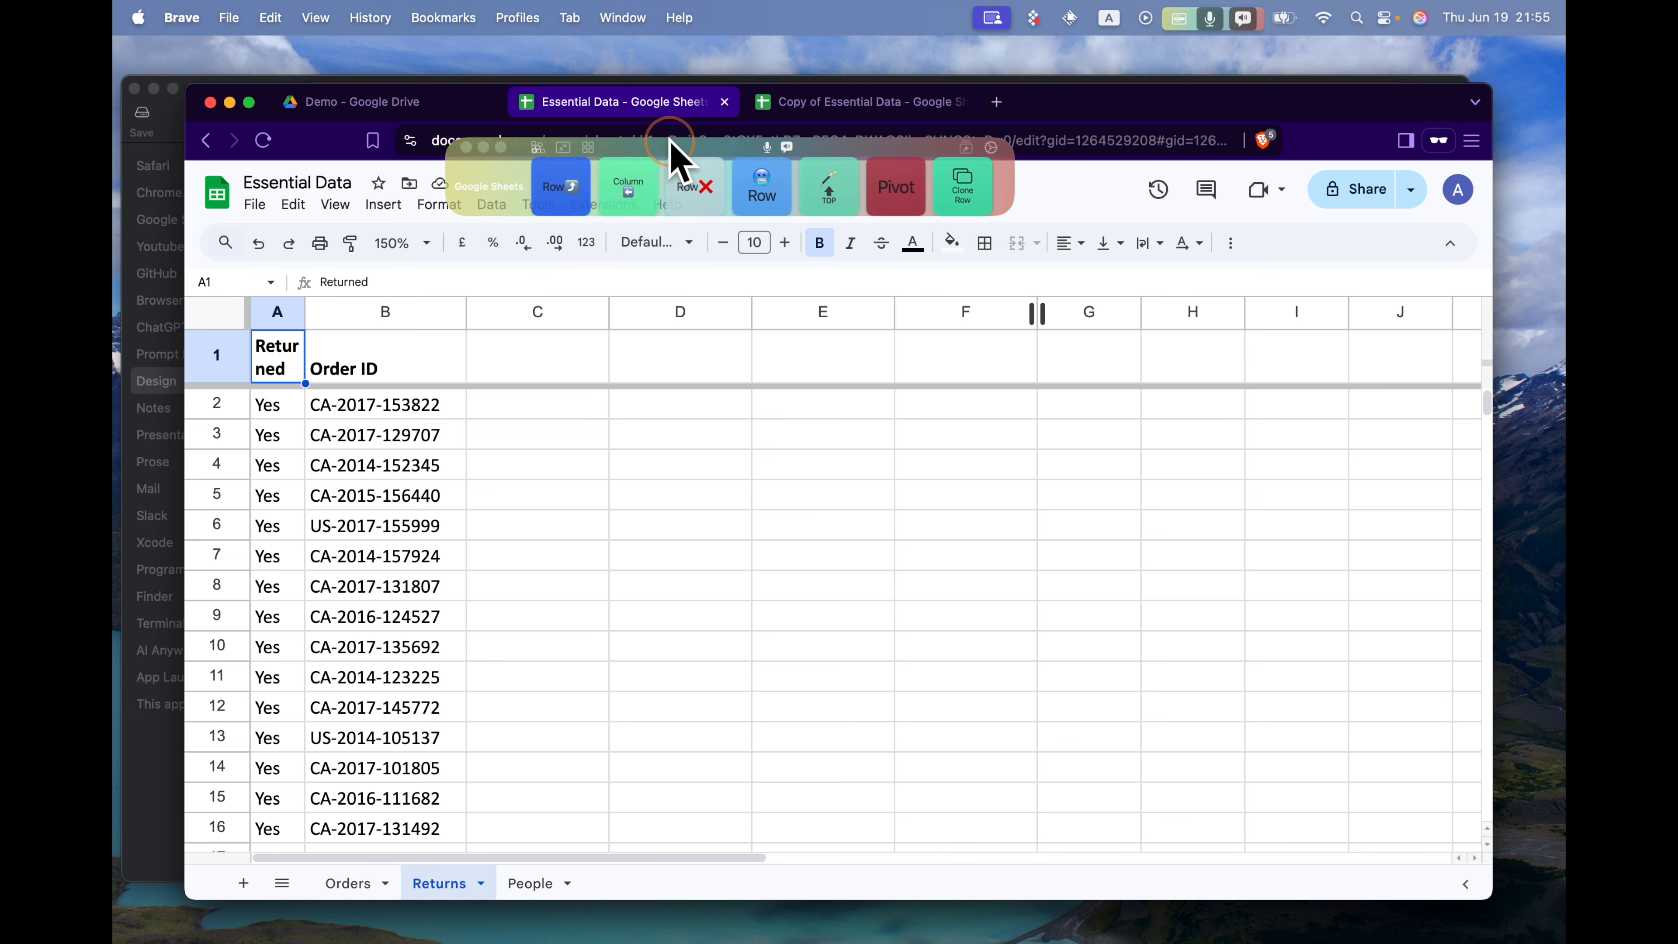
Examine the Orders sheet's column headers from Row ID across to Profit
click(352, 884)
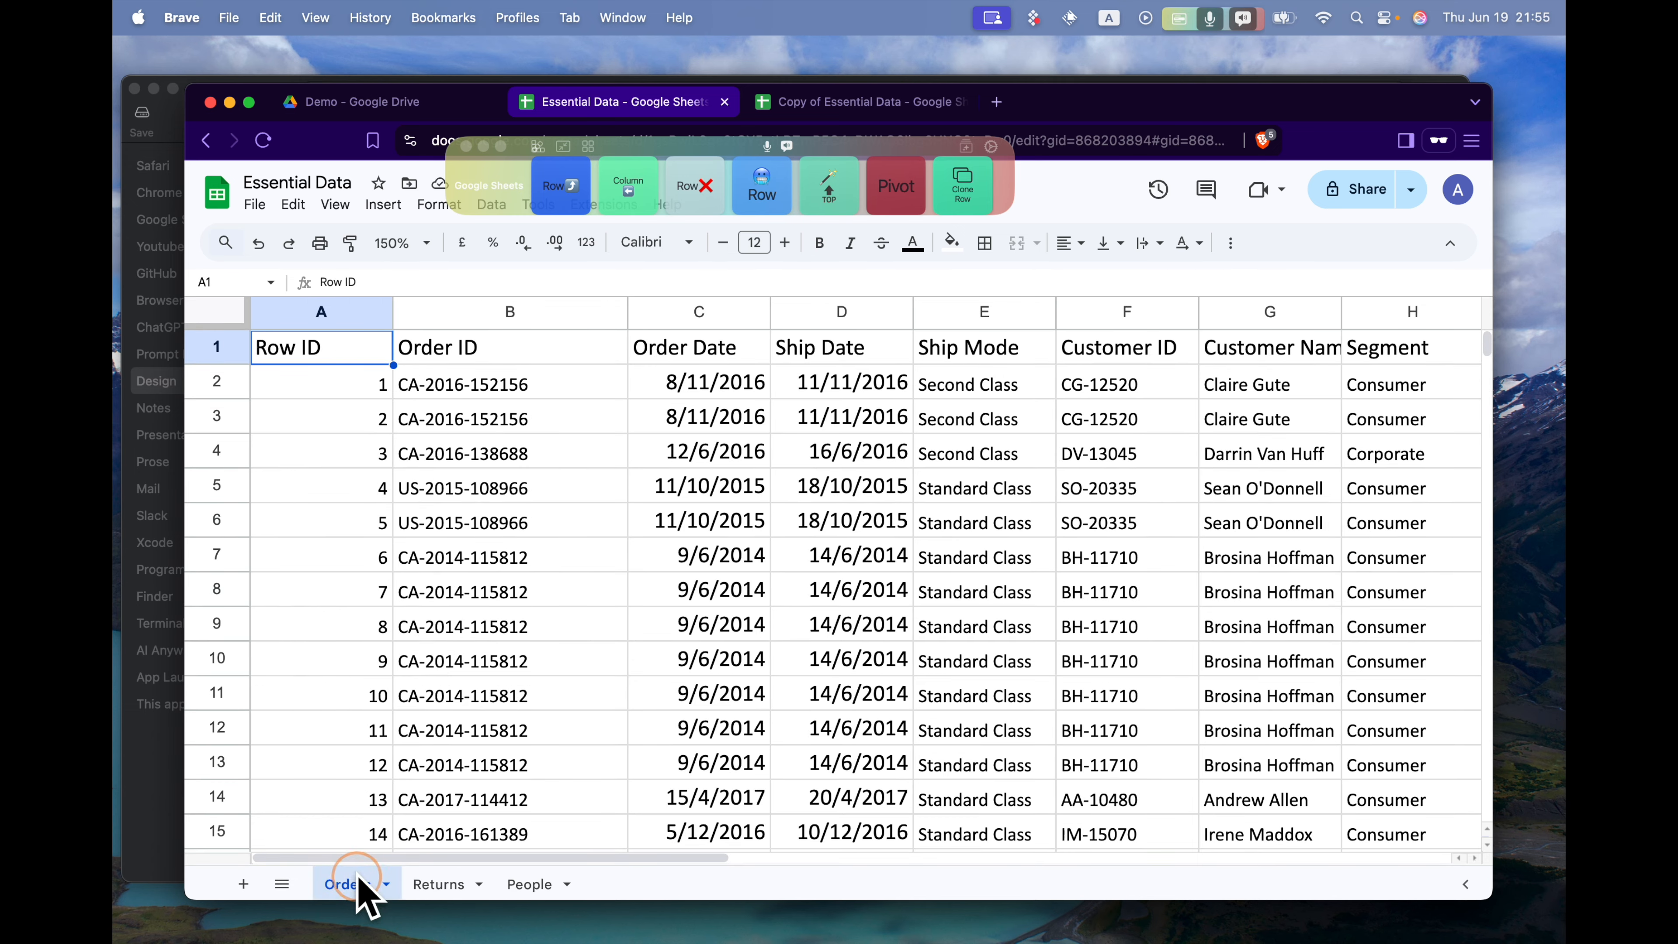
key(Right)
key(Right)
key(Right)
scroll(436, 542, down, 10)
scroll(440, 553, up, 10)
key(super+Right)
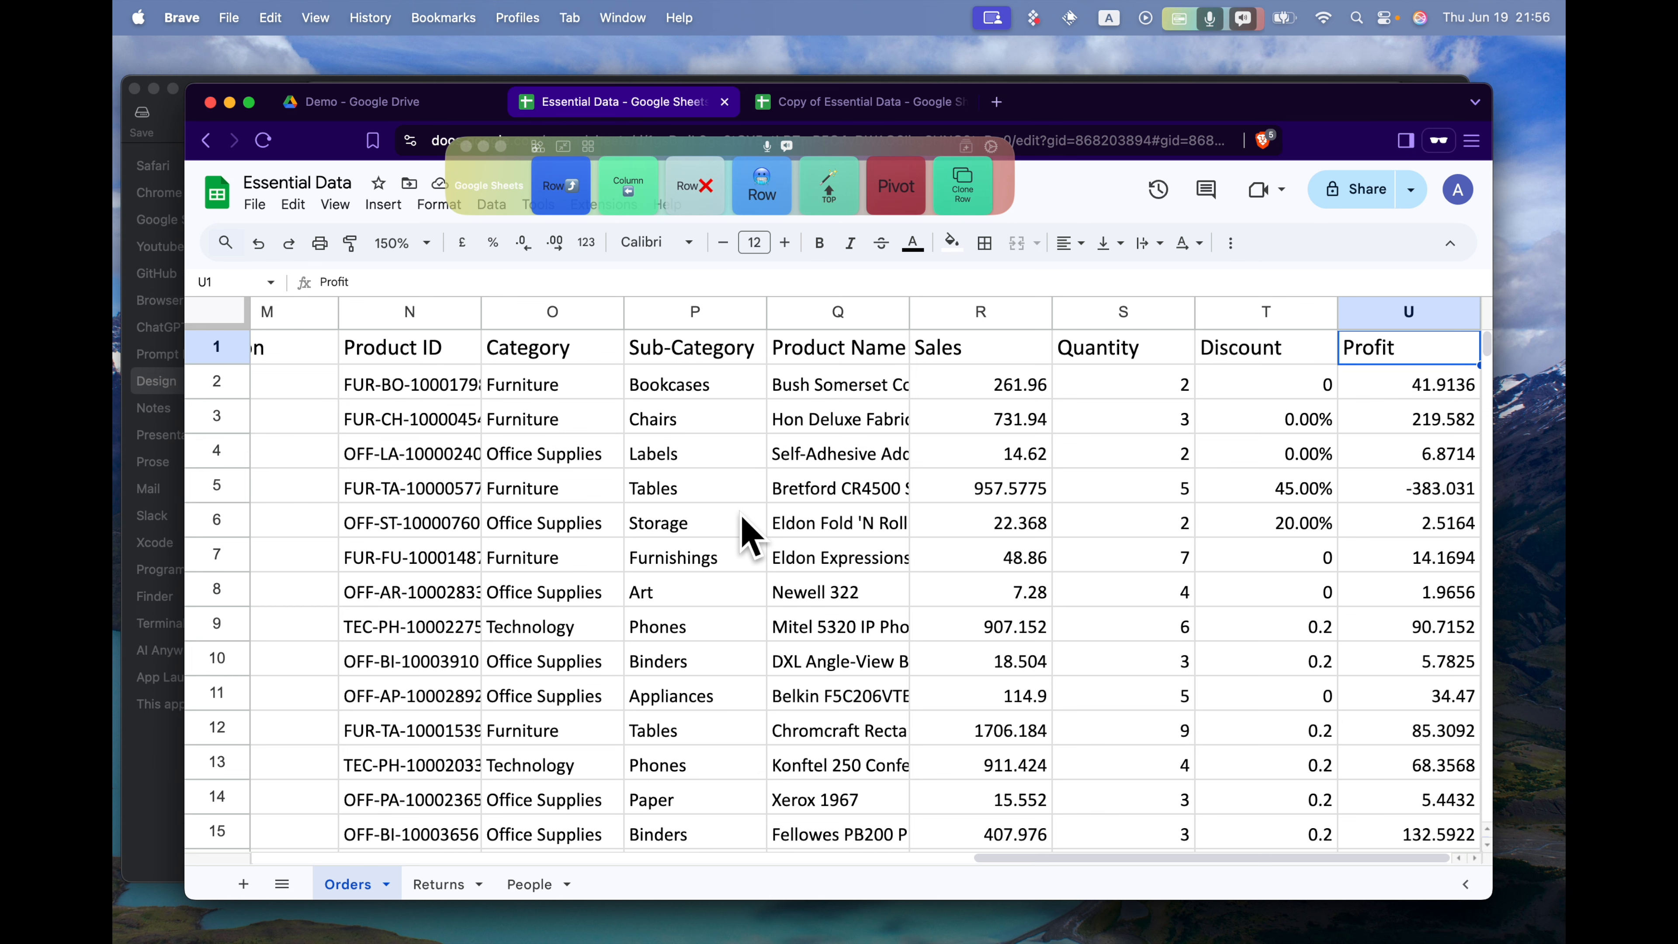
key(super+Left)
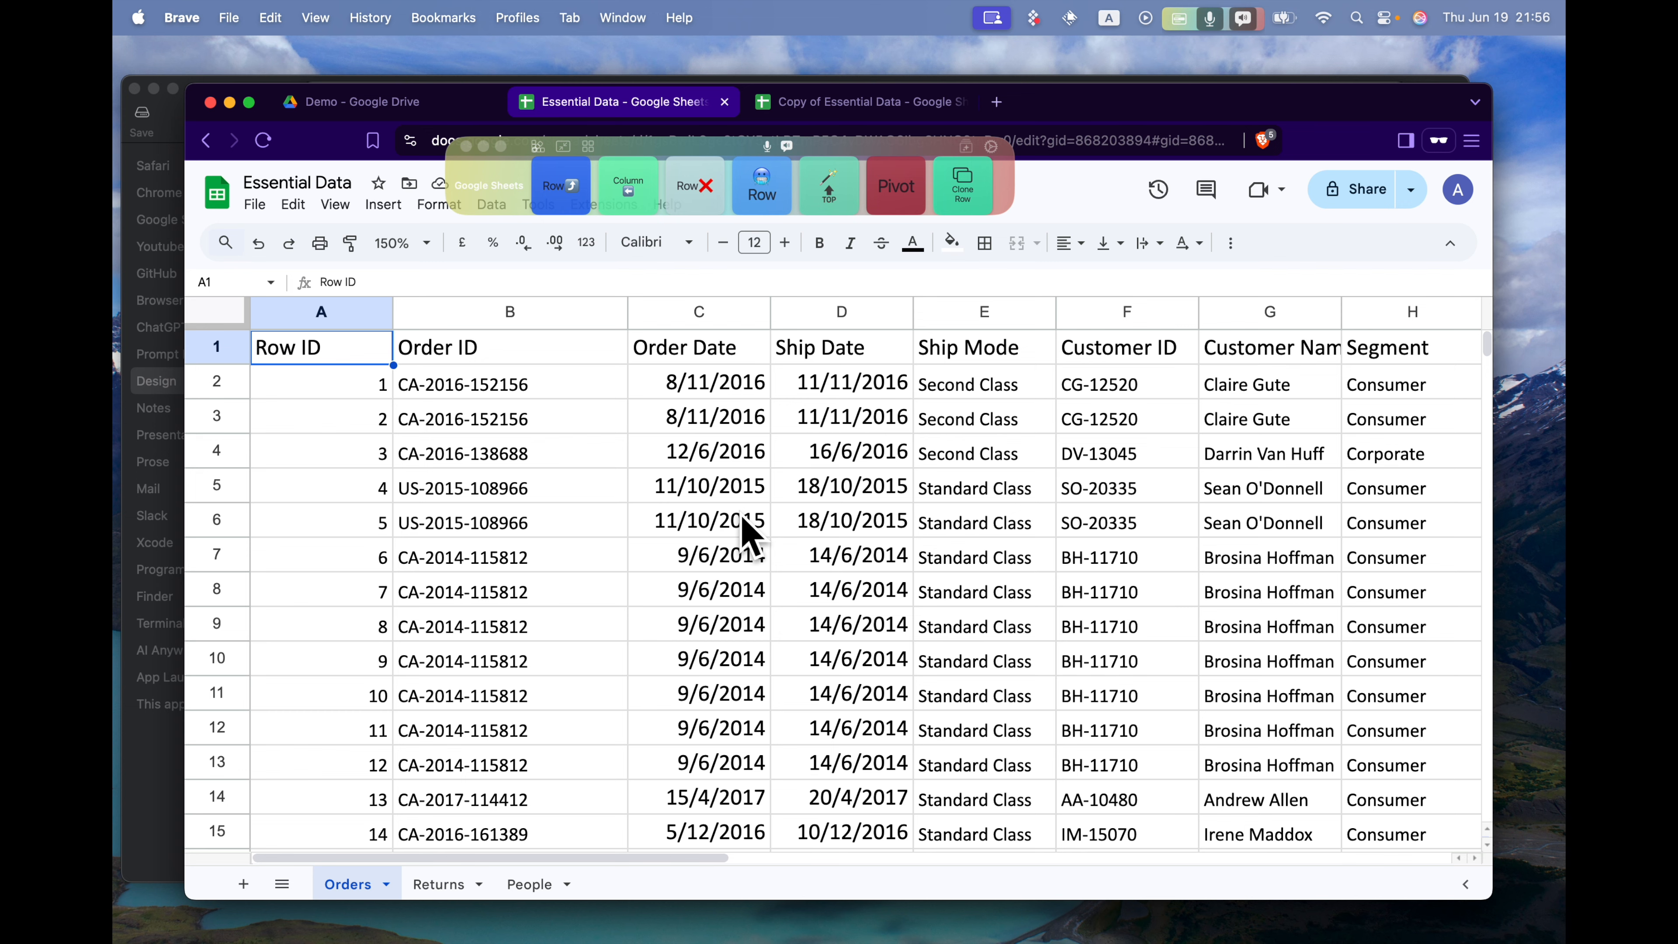
key(super+Right)
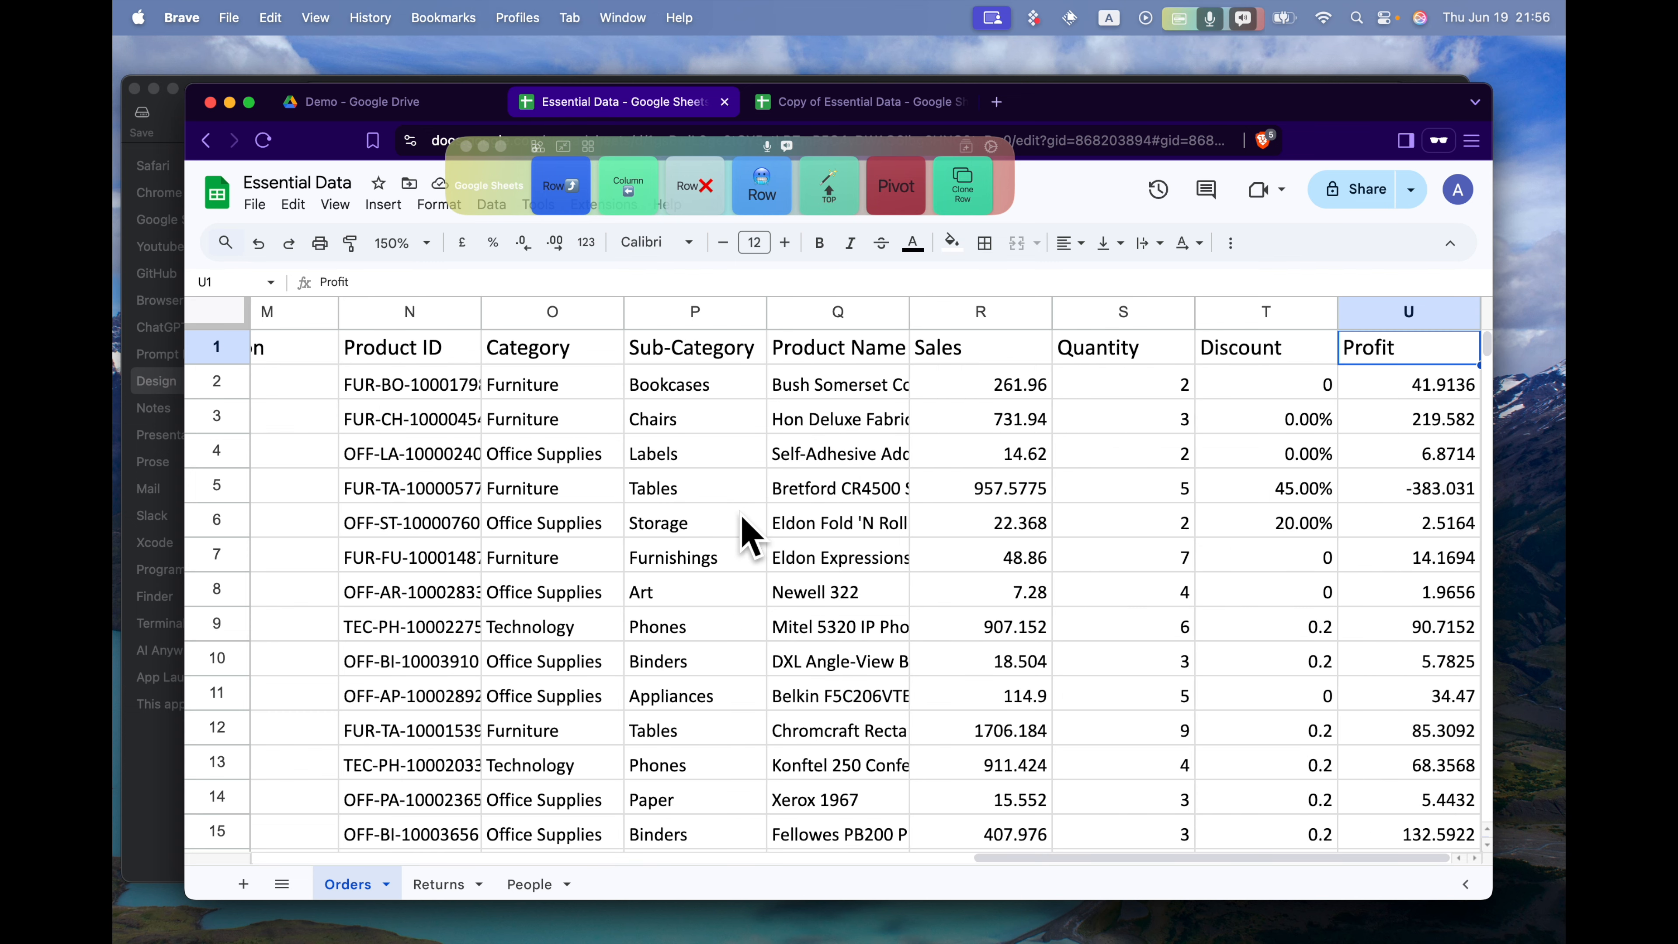
Run the TOP macro to make the Orders sheet's header row bold, wrapped and frozen
click(777, 697)
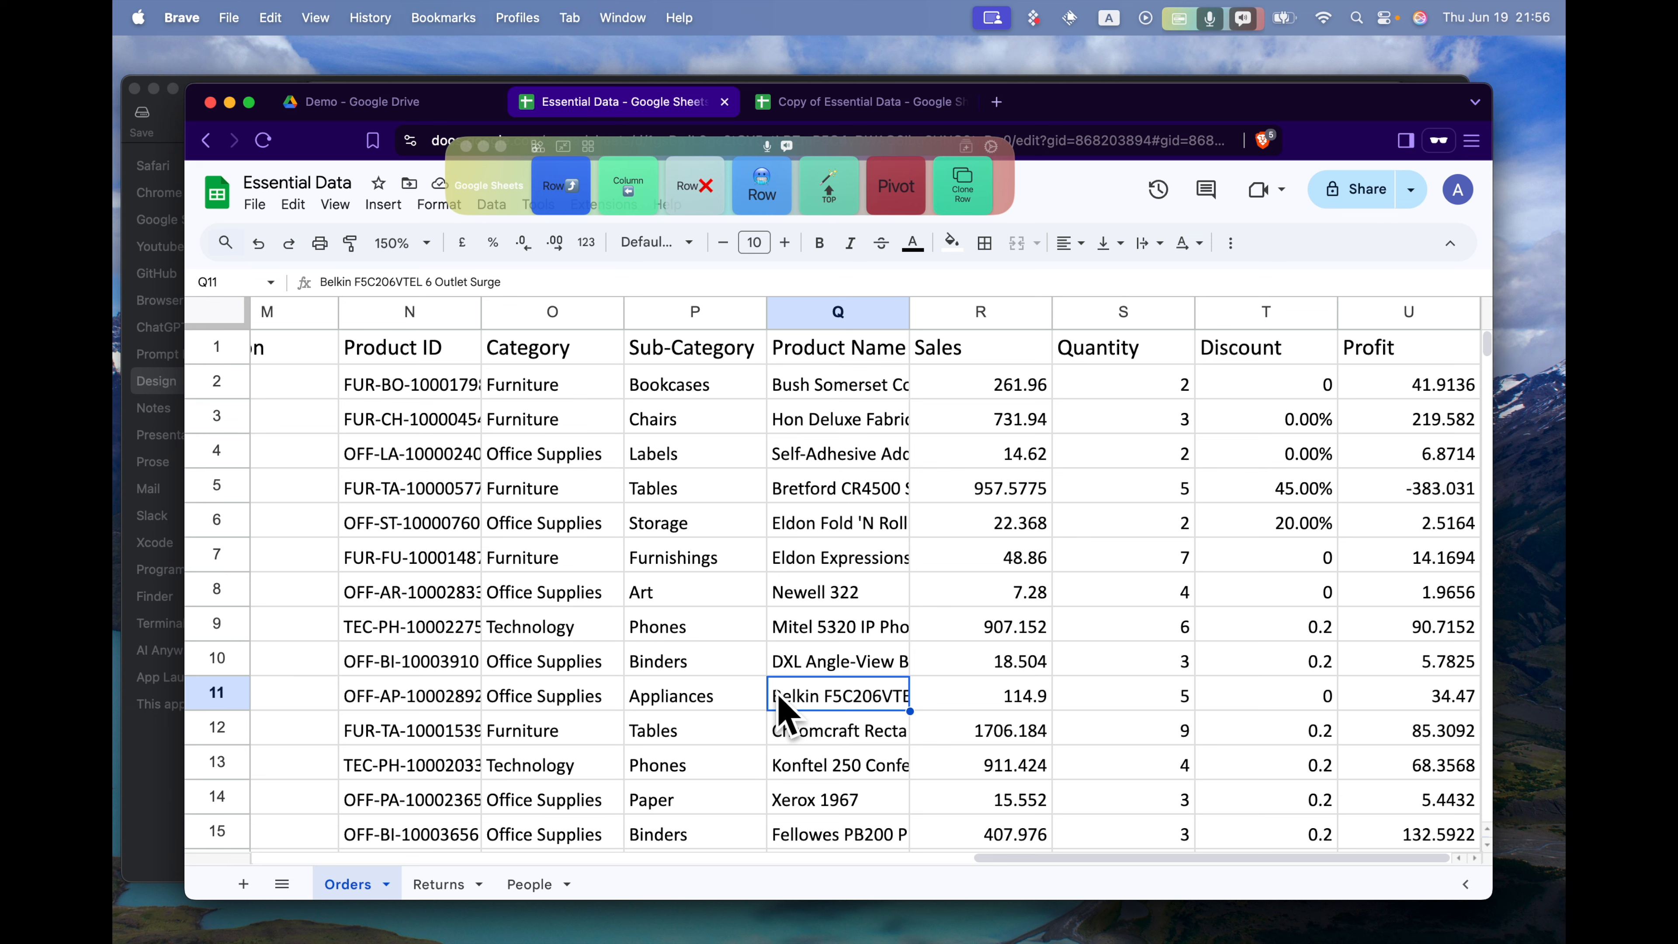
click(837, 194)
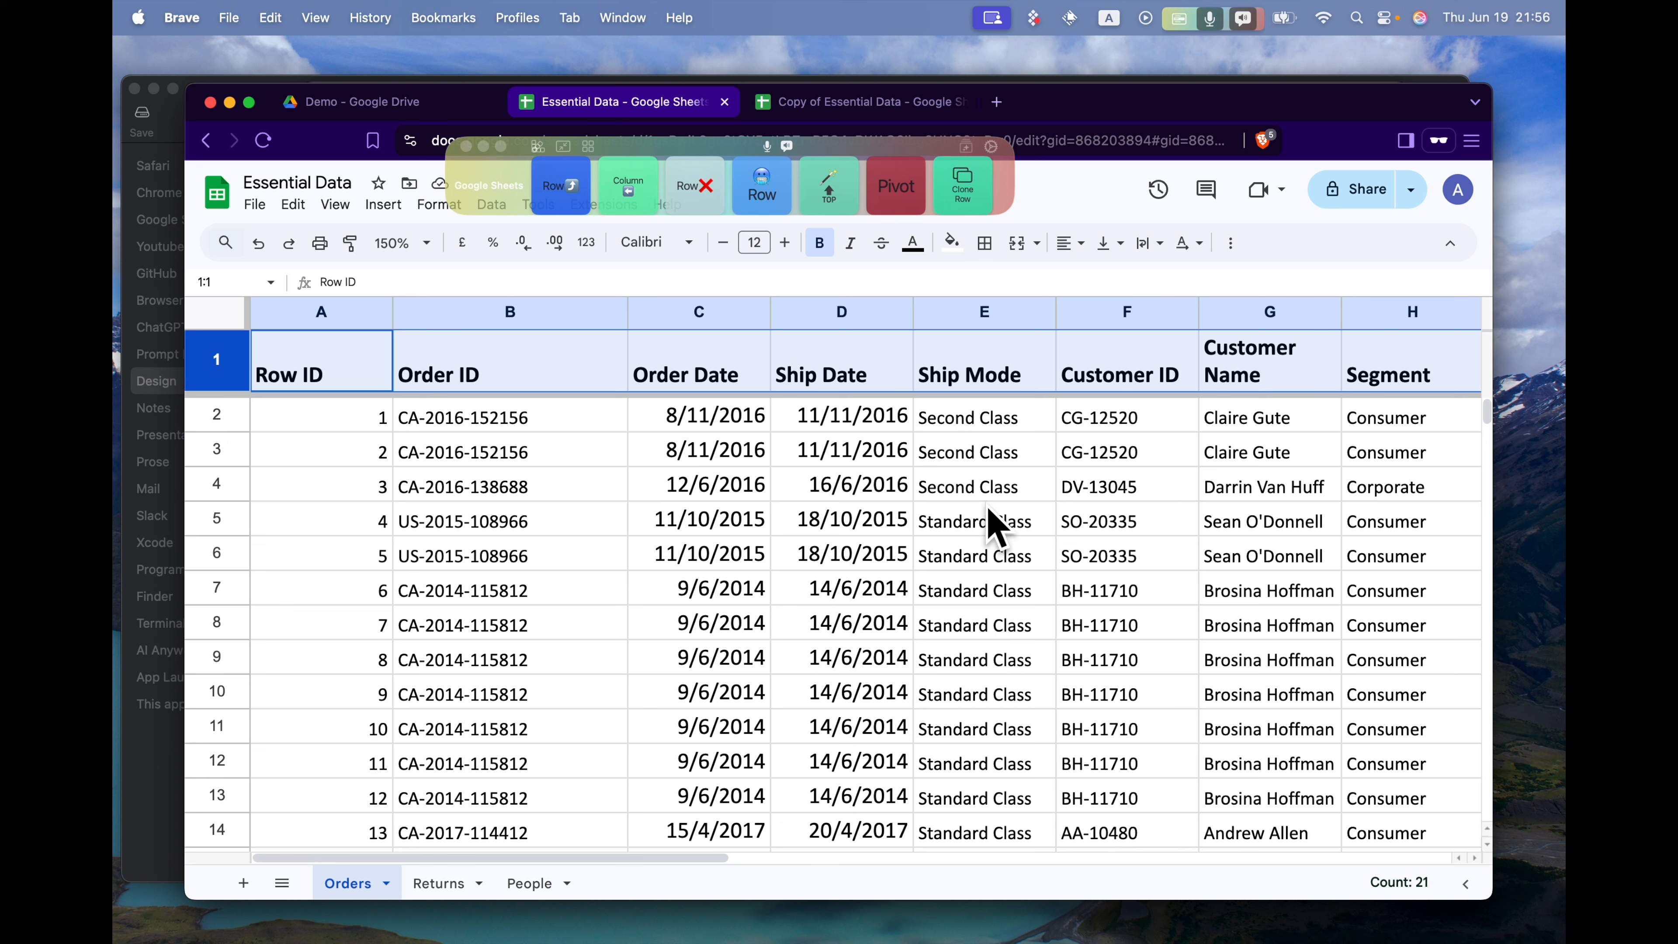
click(986, 526)
key(Right)
key(Right)
key(Right)
key(Right)
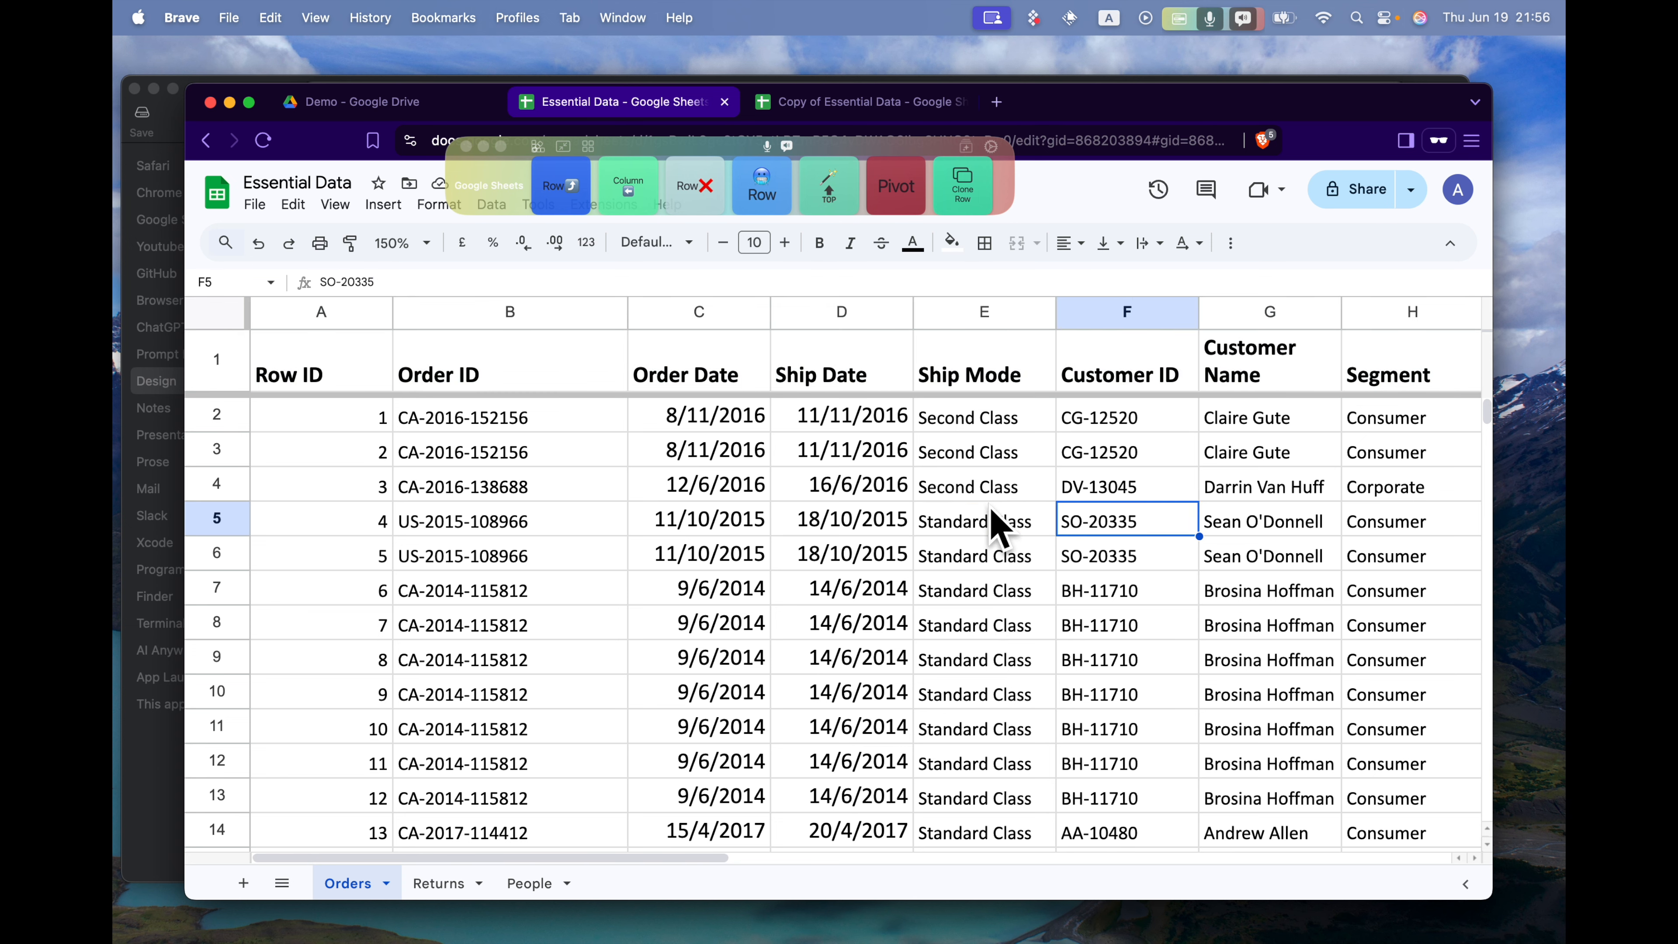
key(Left)
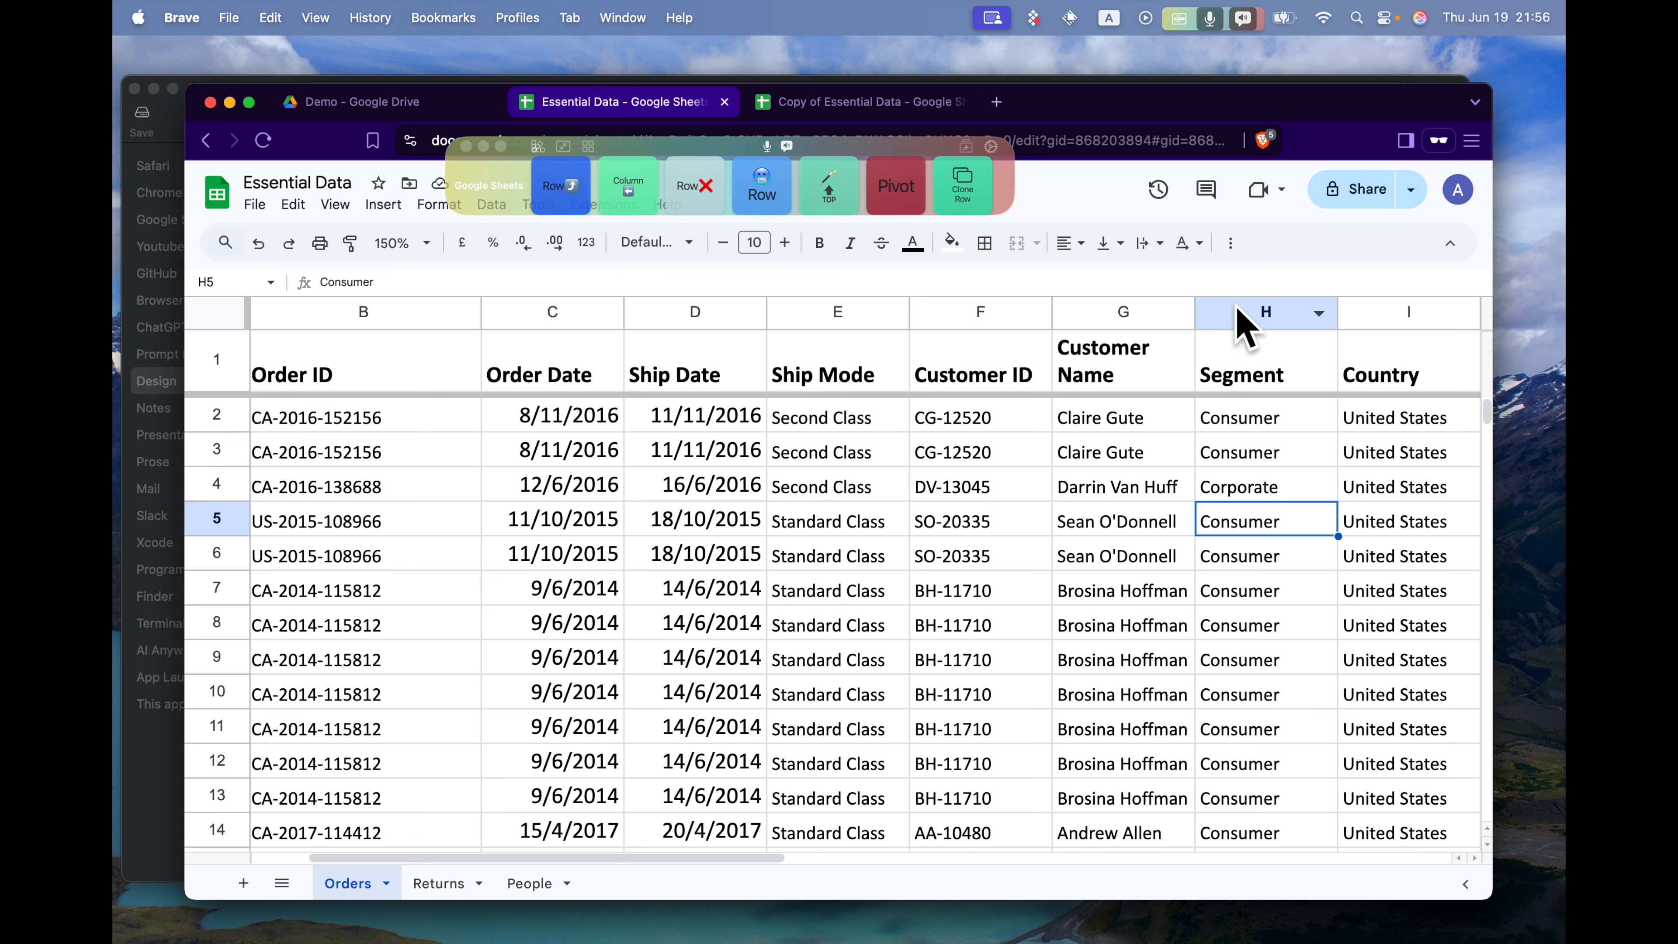
Insert a blank column directly before the Segment column on the Orders sheet with the Column macro
right_click(1239, 322)
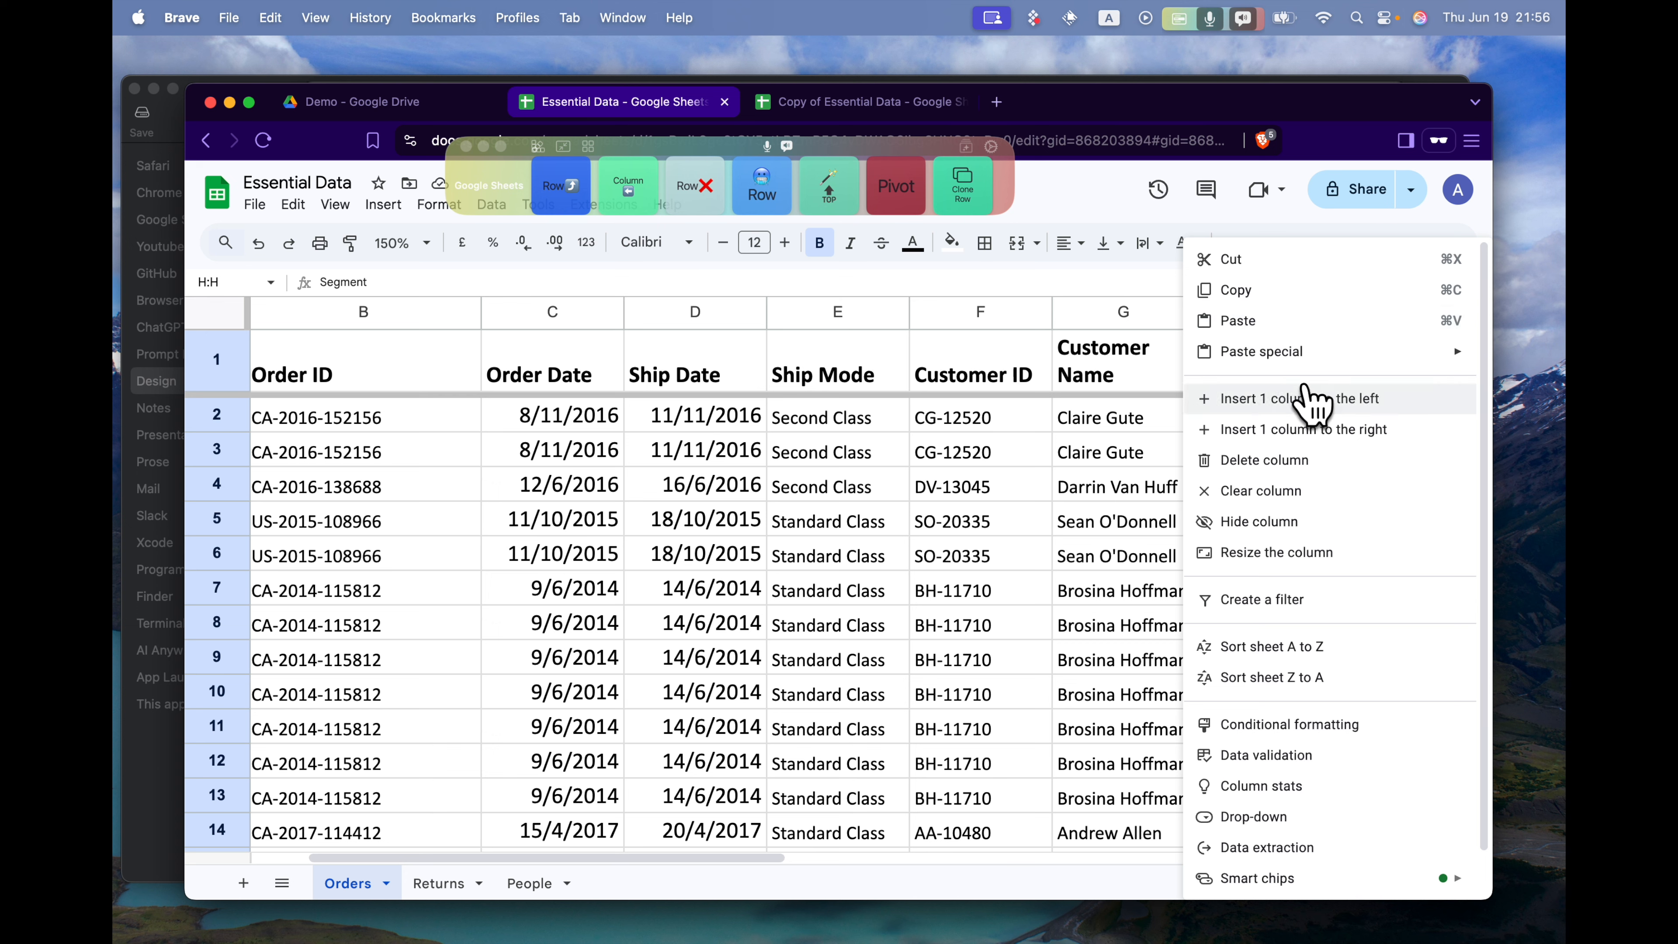
click(1102, 457)
click(1215, 451)
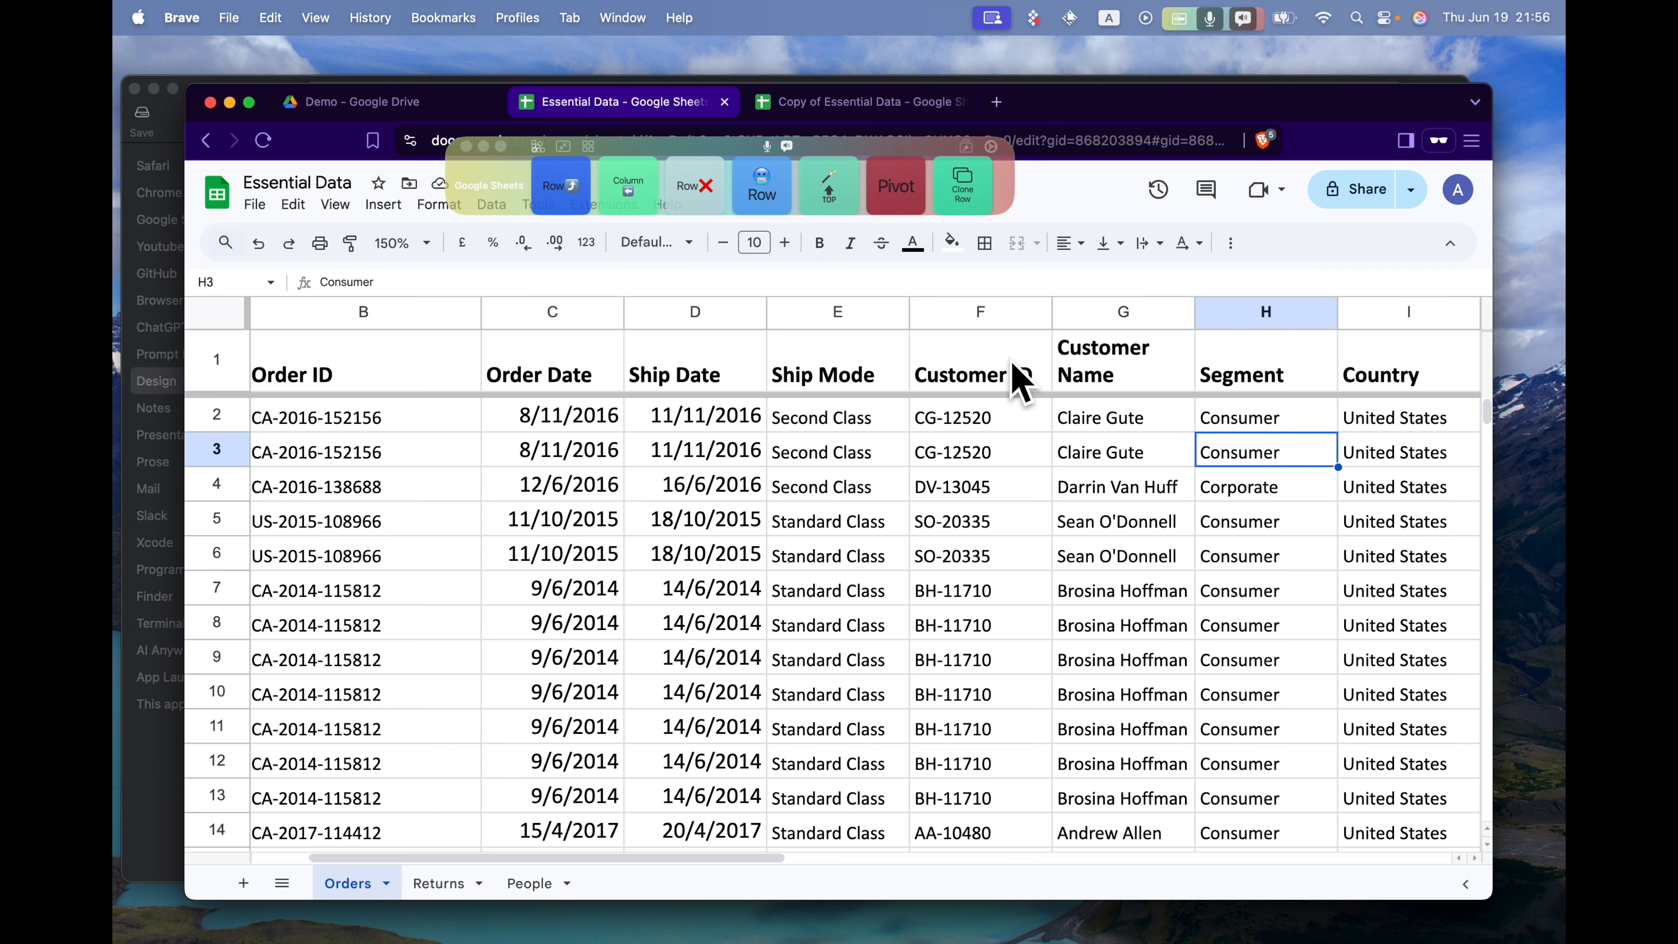
click(625, 191)
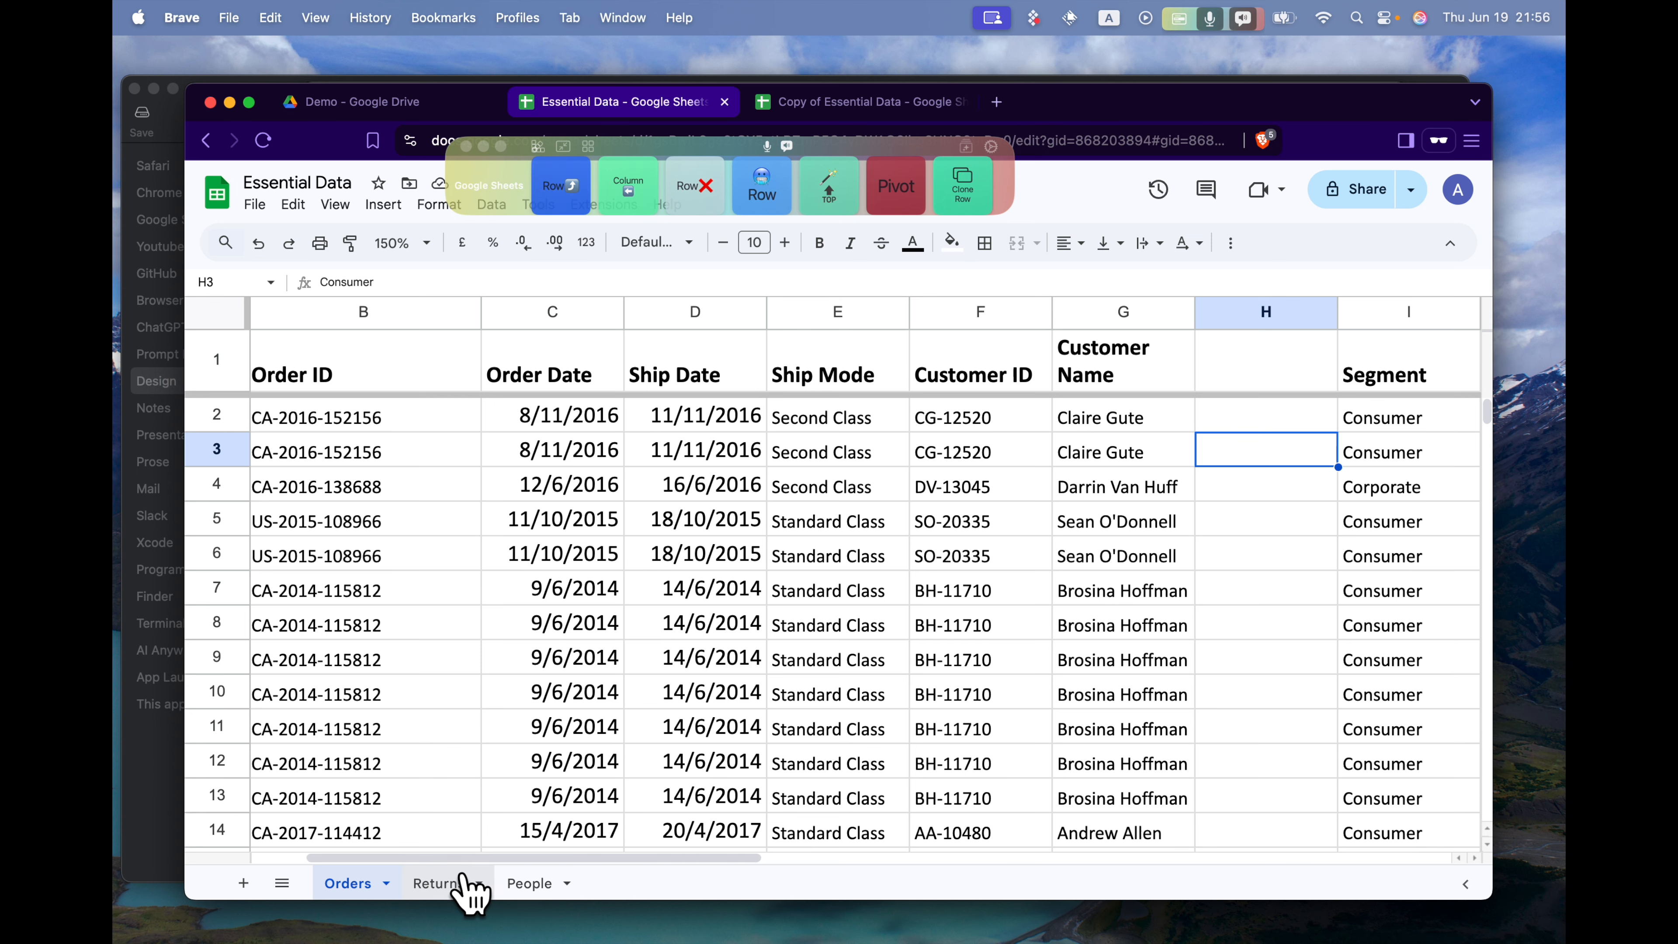
Insert a blank row above row 3 on the People sheet with the Row insert macro
click(456, 885)
click(528, 885)
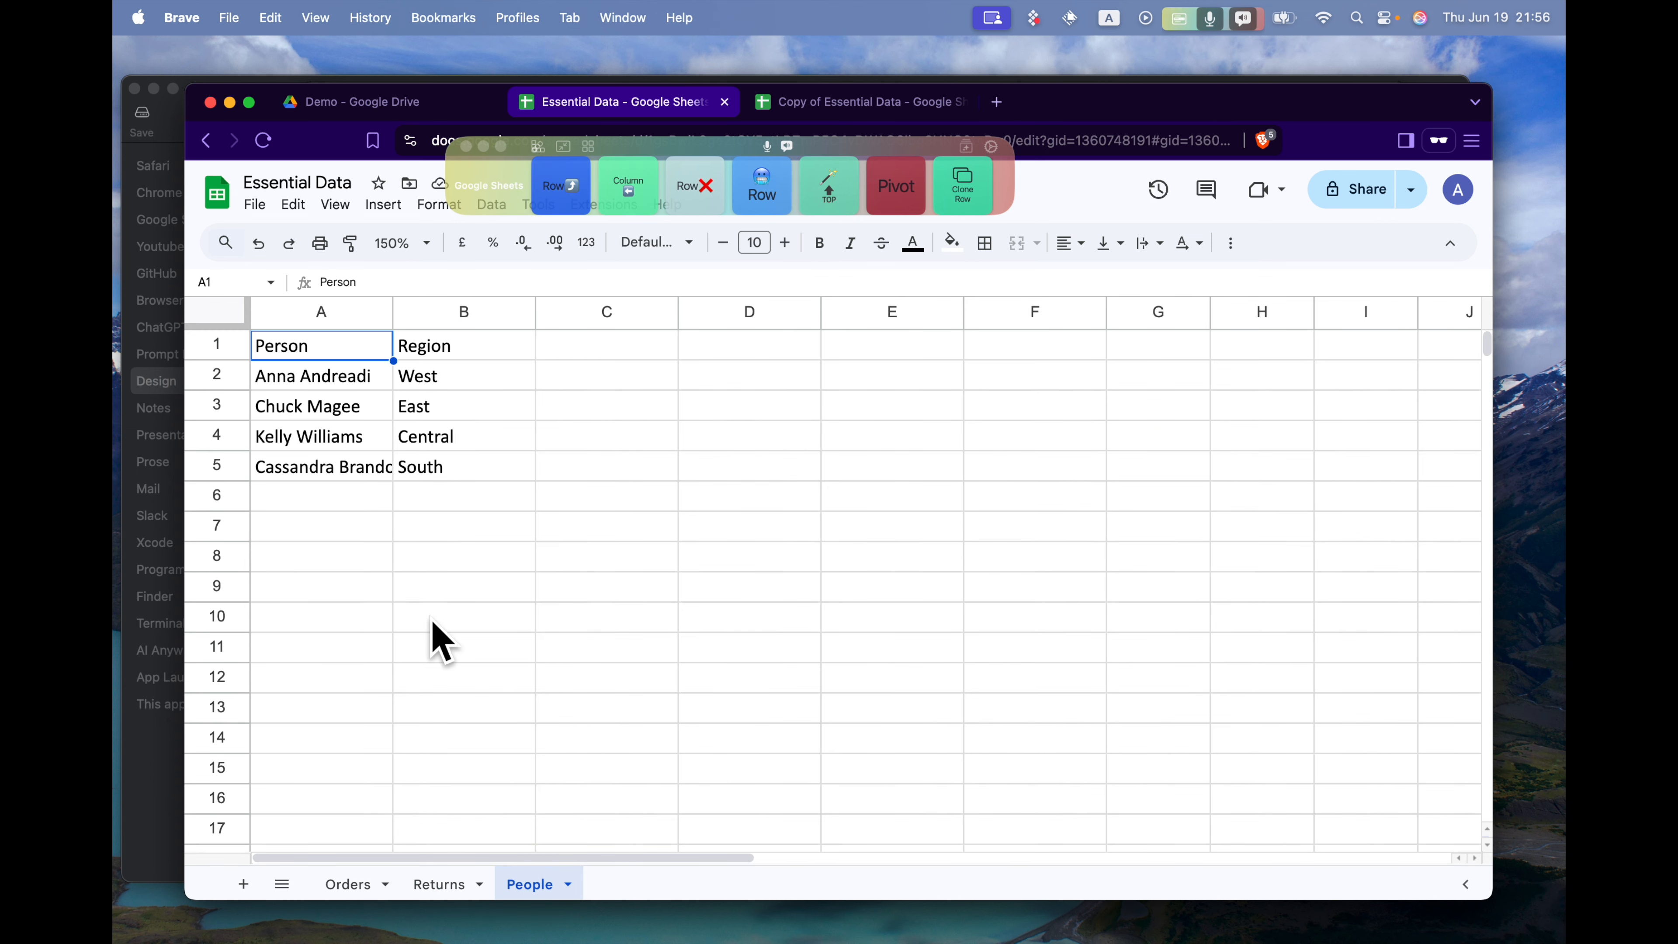
click(283, 405)
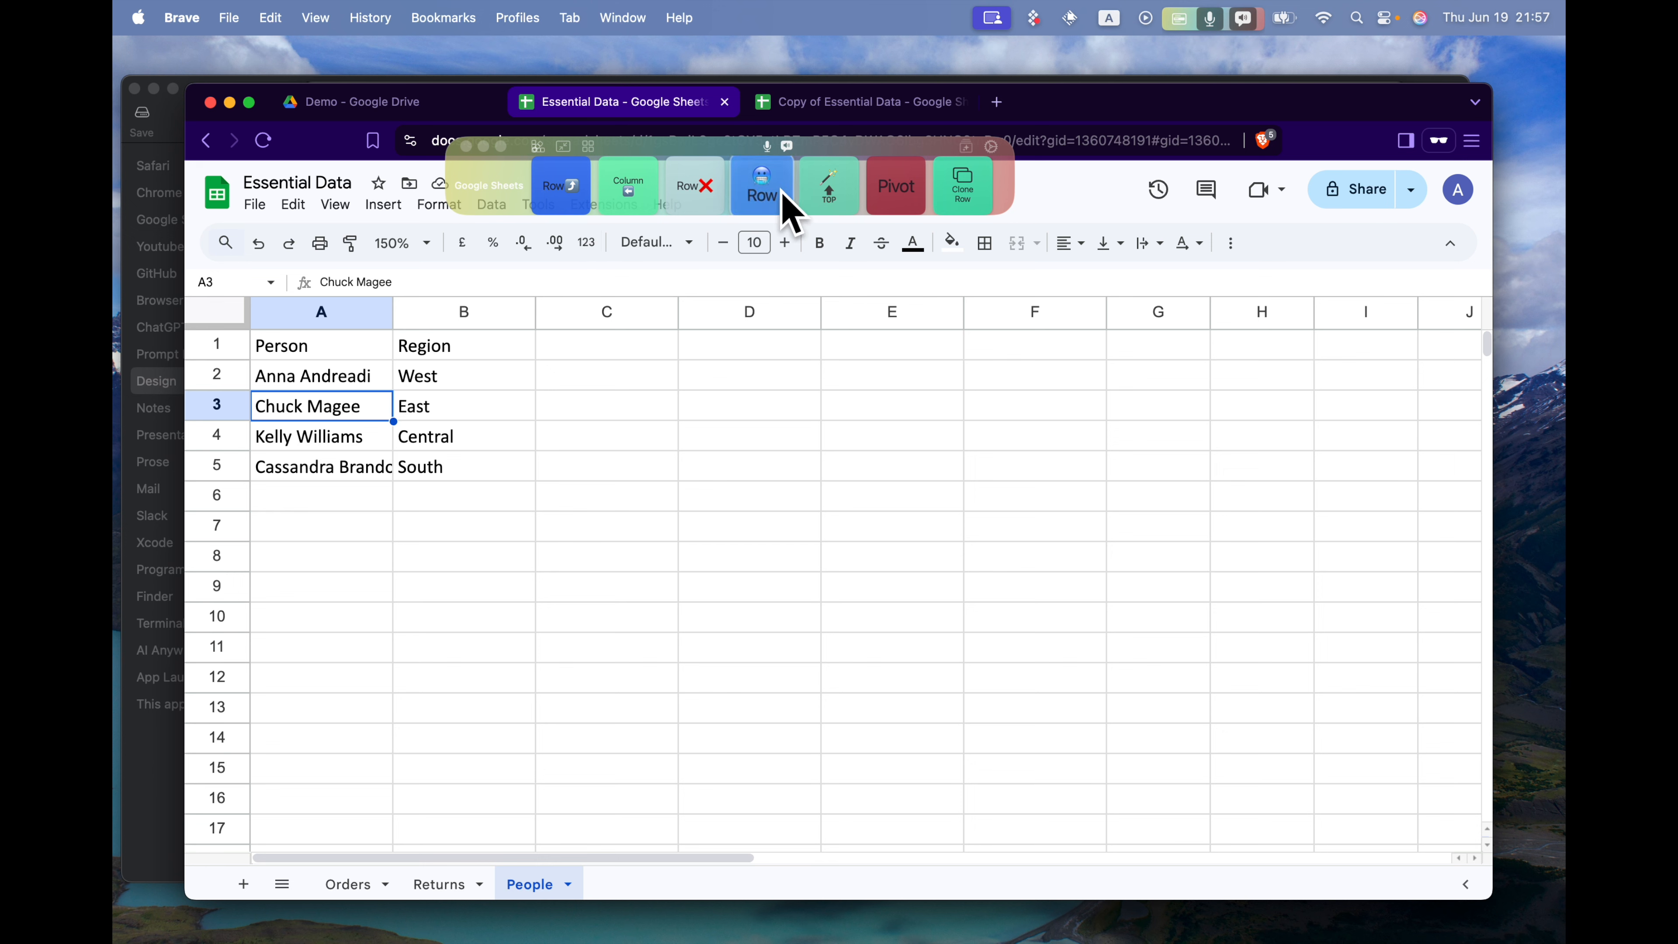
click(563, 192)
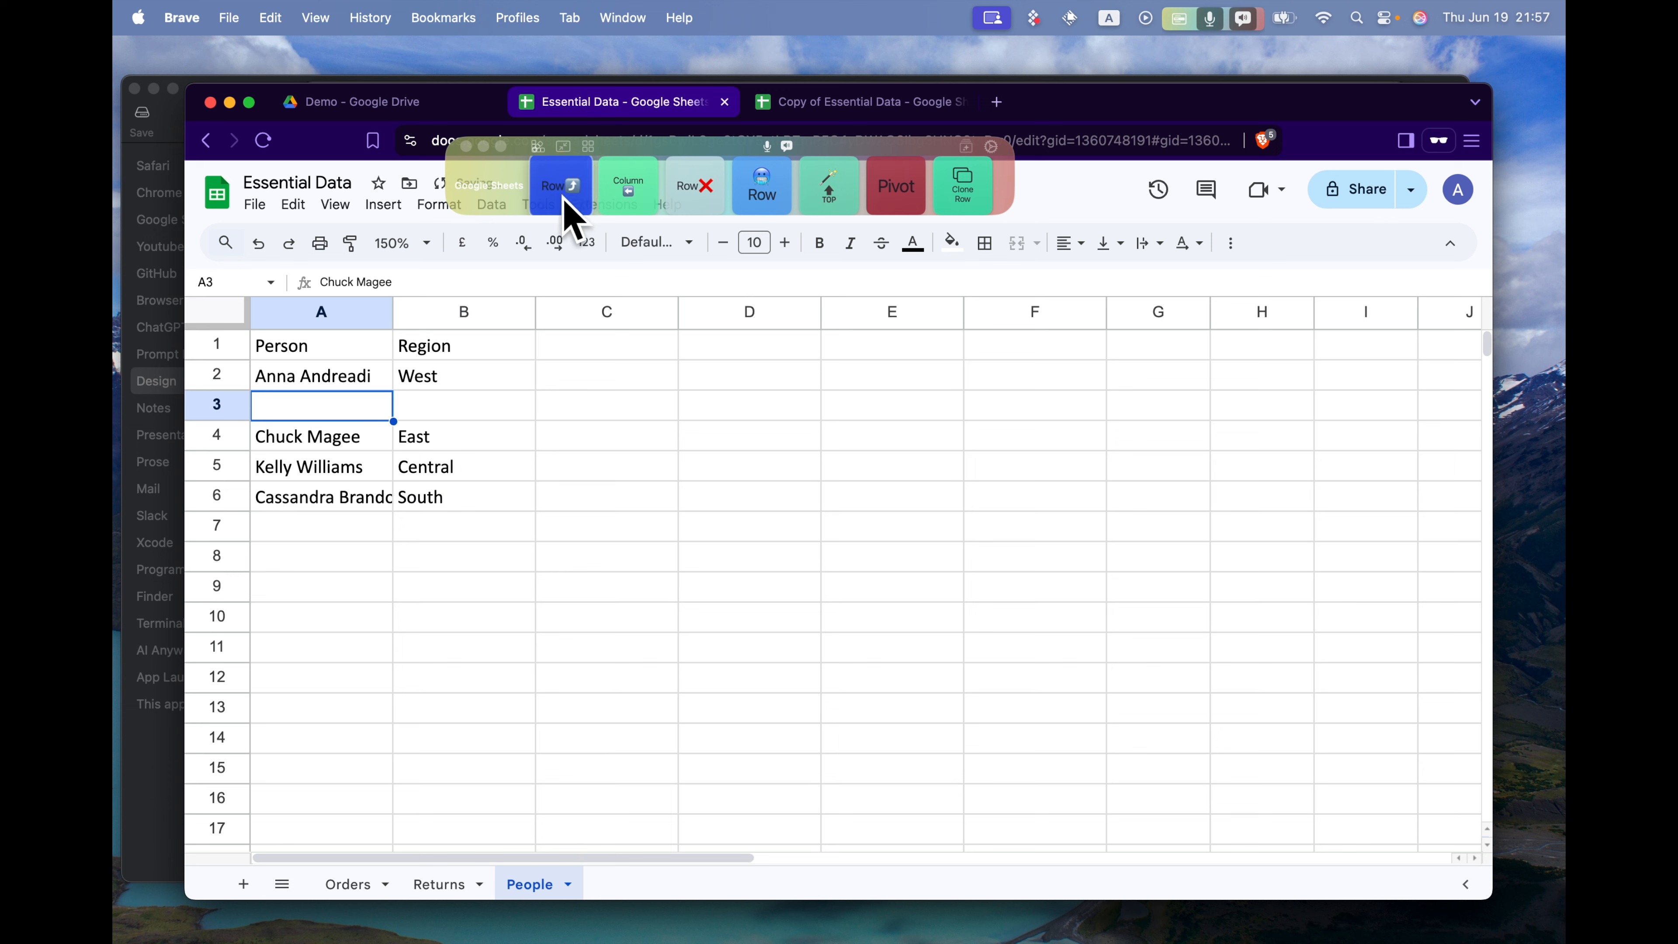
Enter "name Surn" in the new row's Person cell and delete that row with the Row delete macro
text(name Surname)
key(Tab)
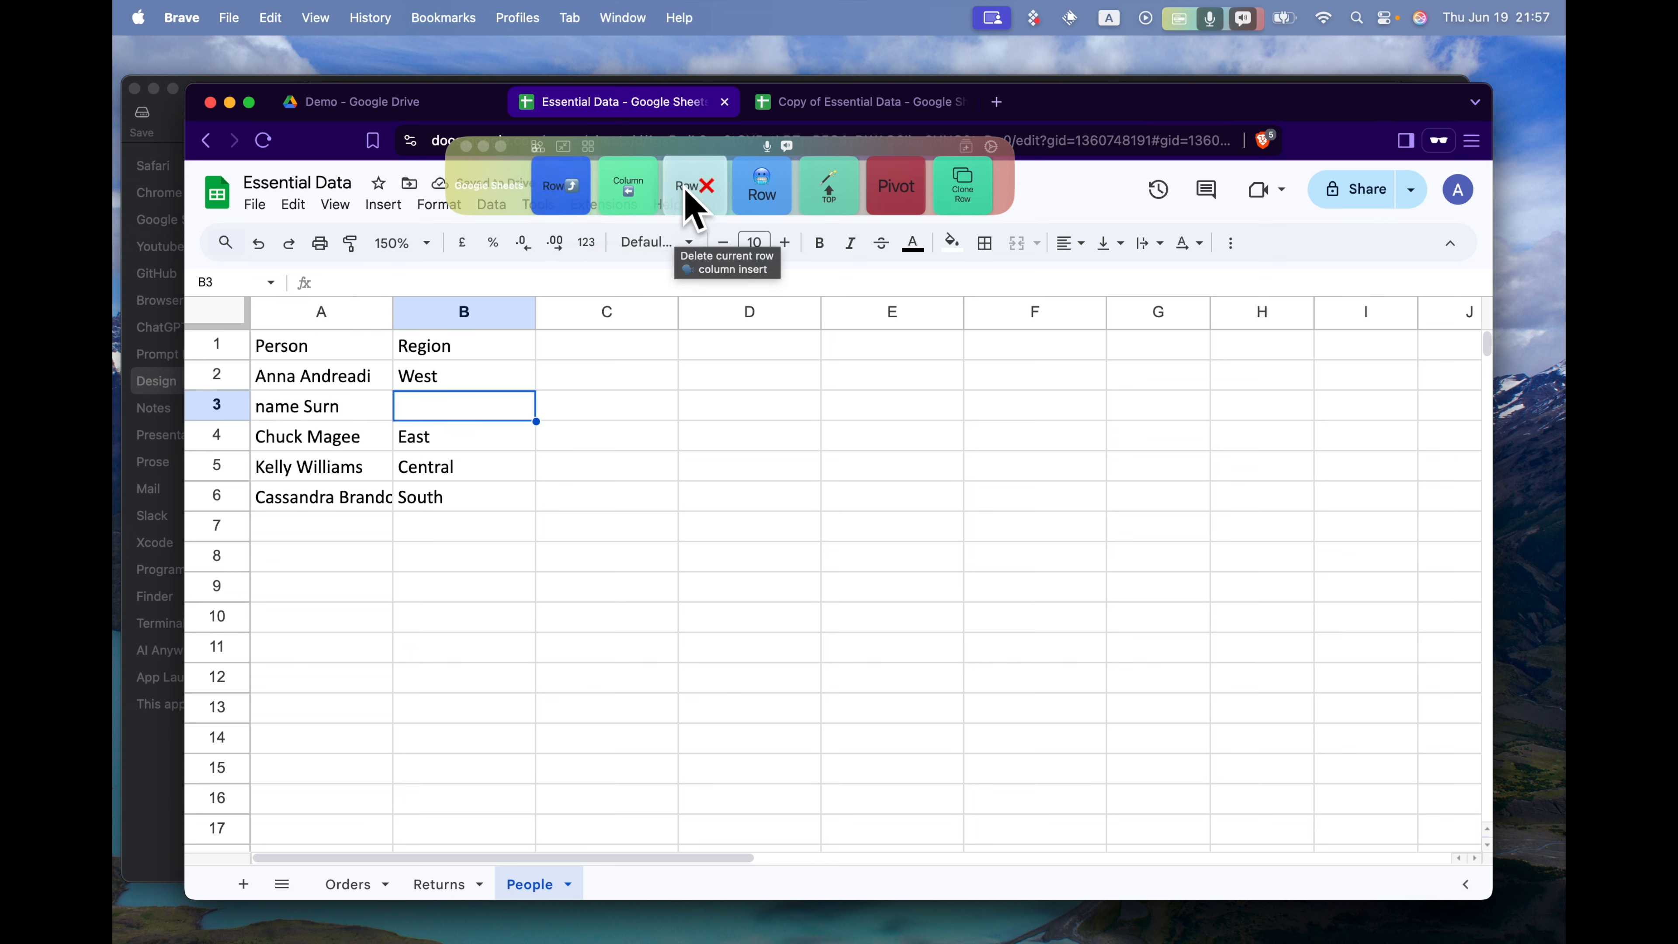
click(692, 208)
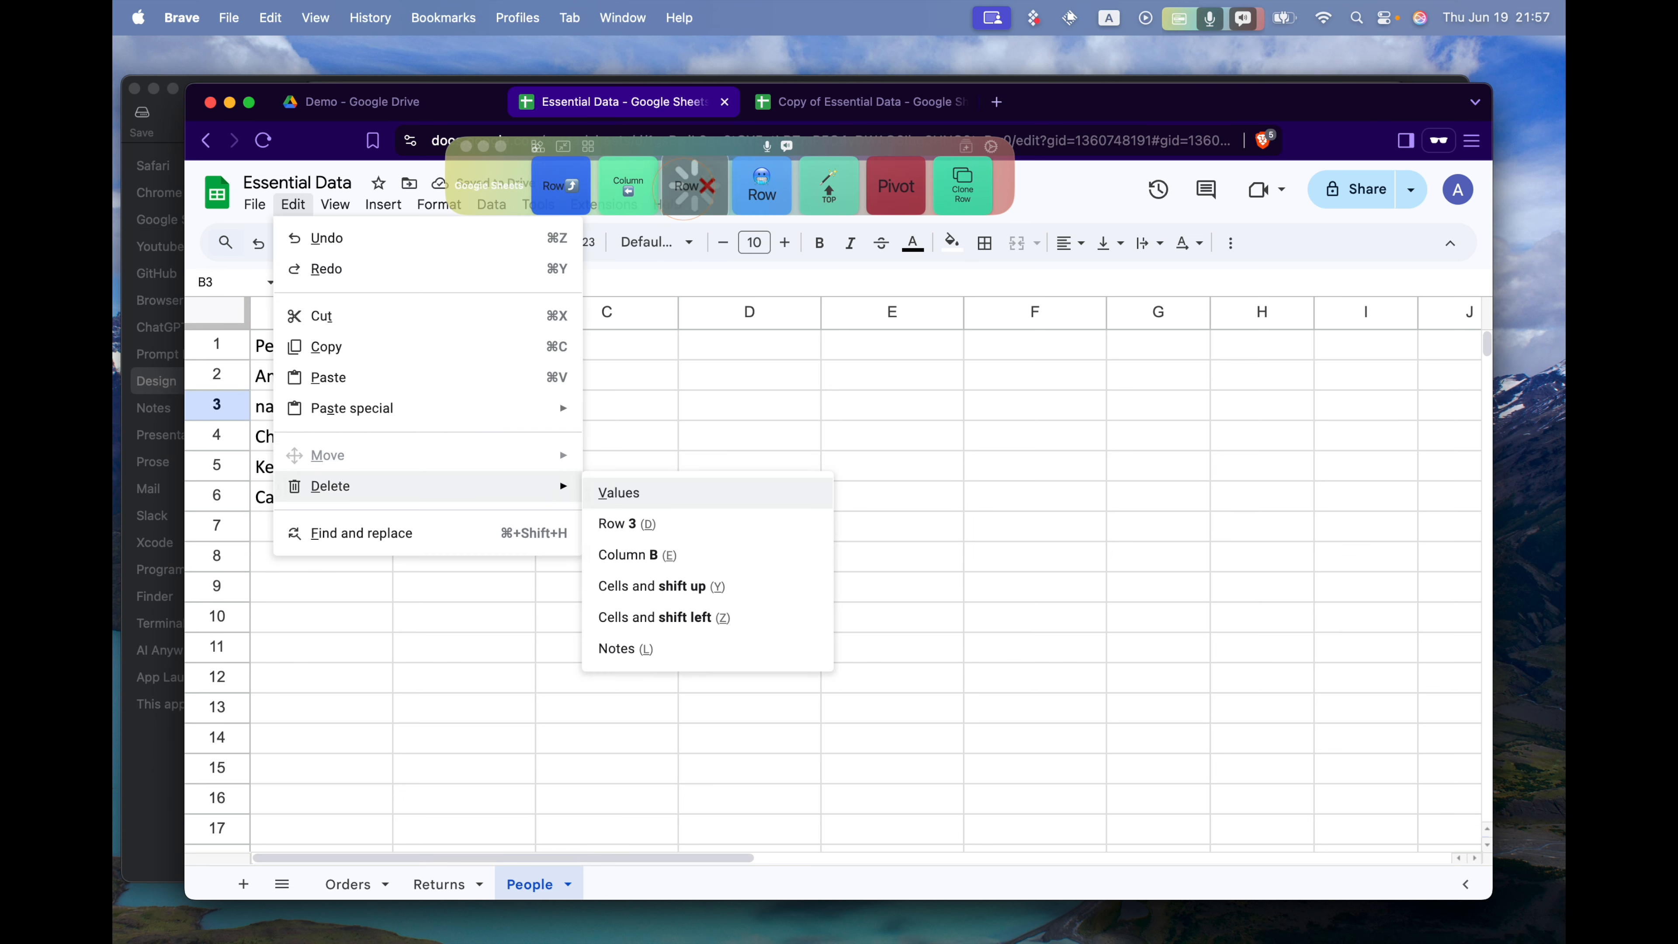
Look over the Orders sheet's Order ID column down to the last data row and back up to the first
click(348, 889)
click(472, 693)
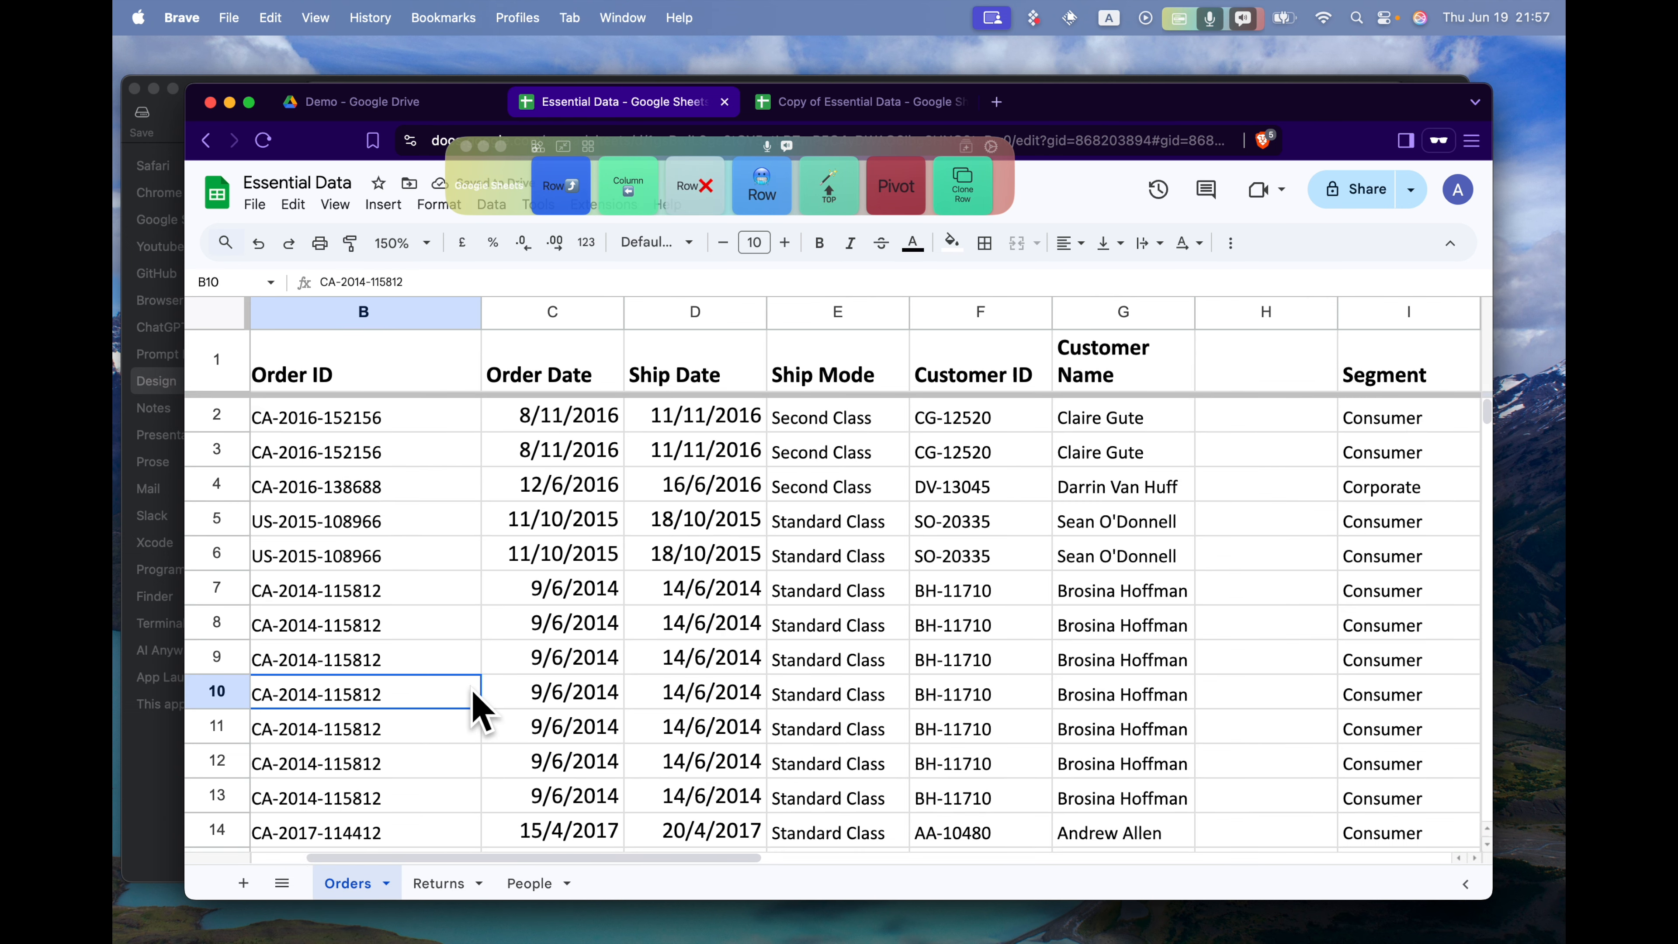
key(super+Down)
scroll(529, 691, down, 2)
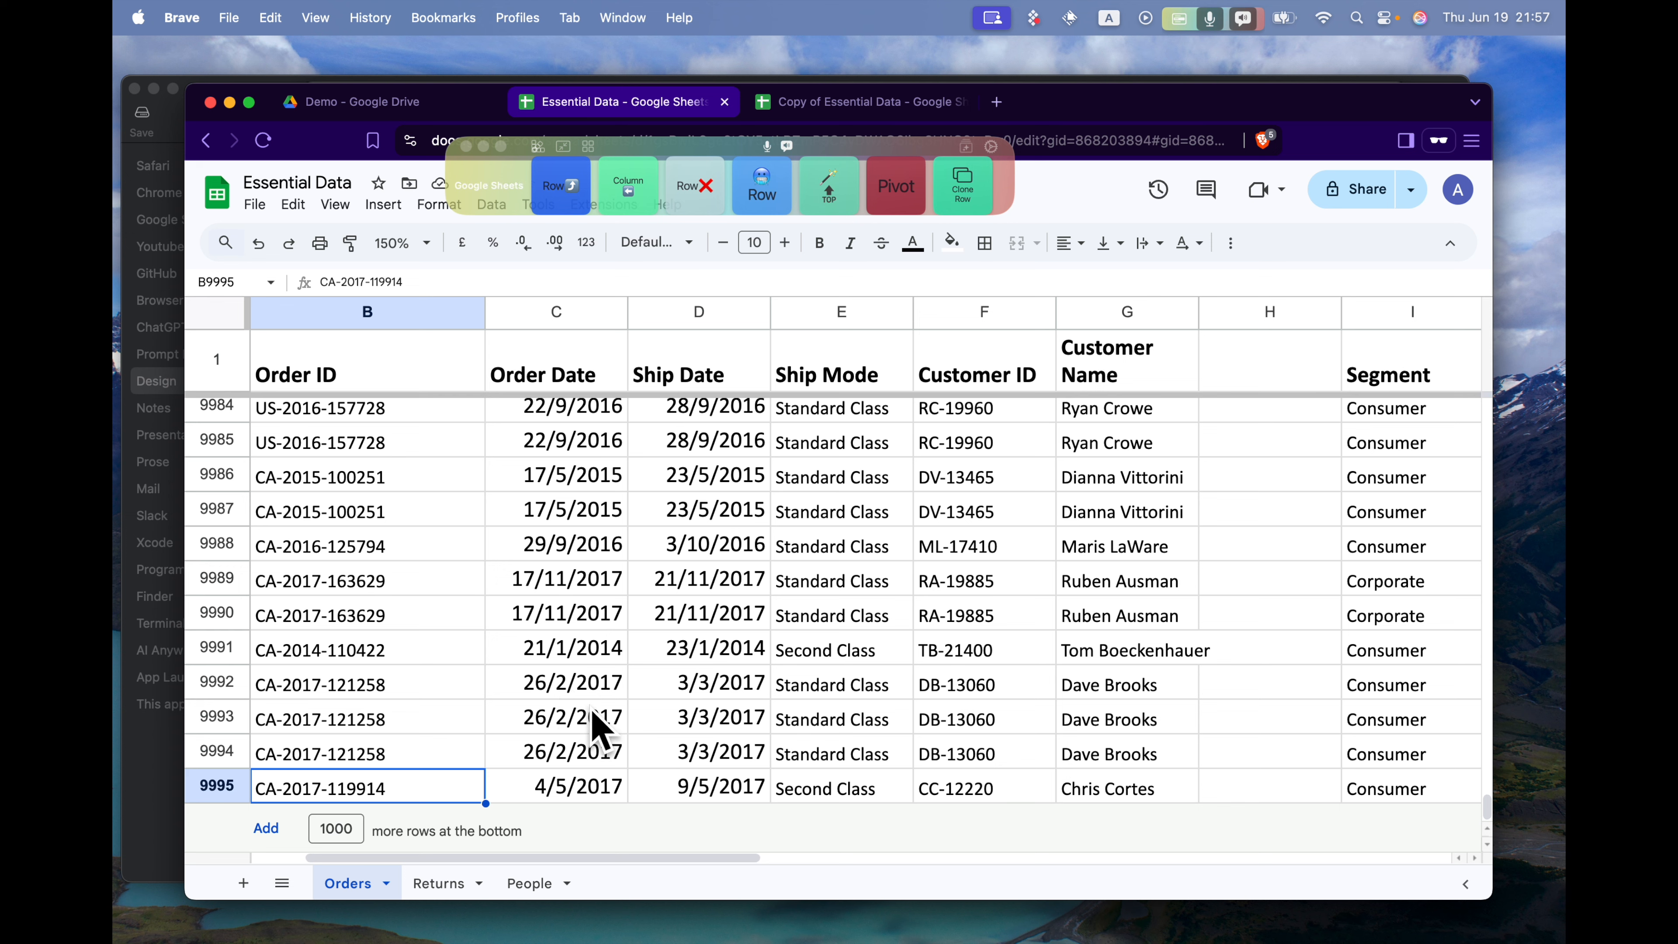
key(Return)
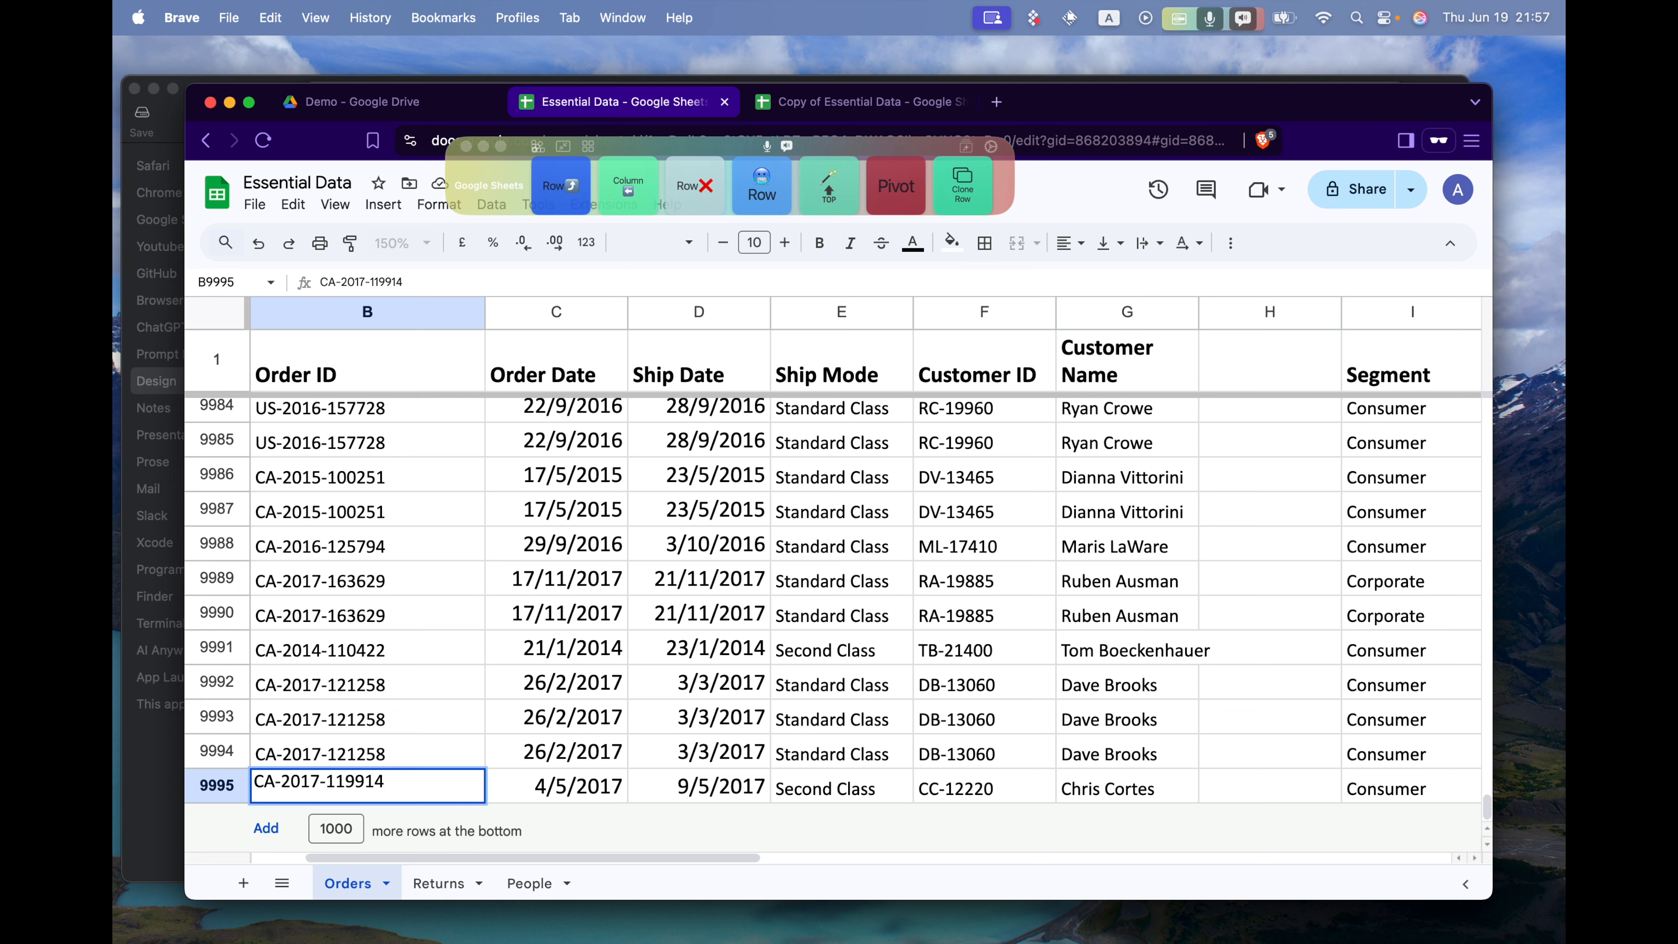
key(Escape)
key(super+Up)
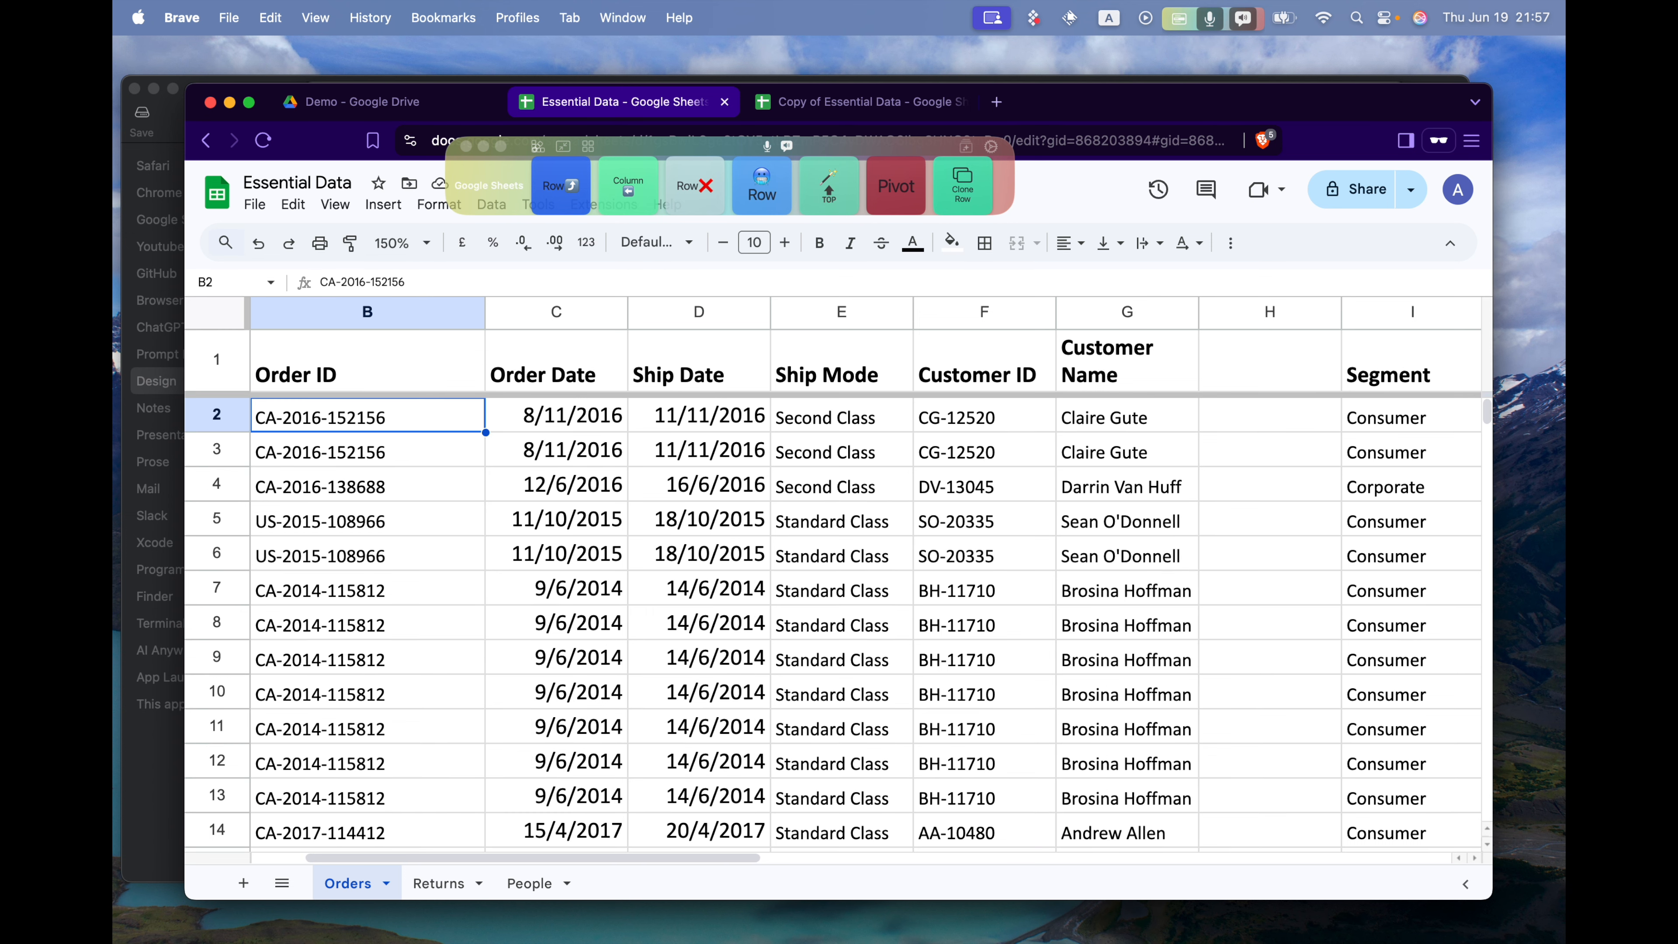
key(Right)
key(Down)
key(Right)
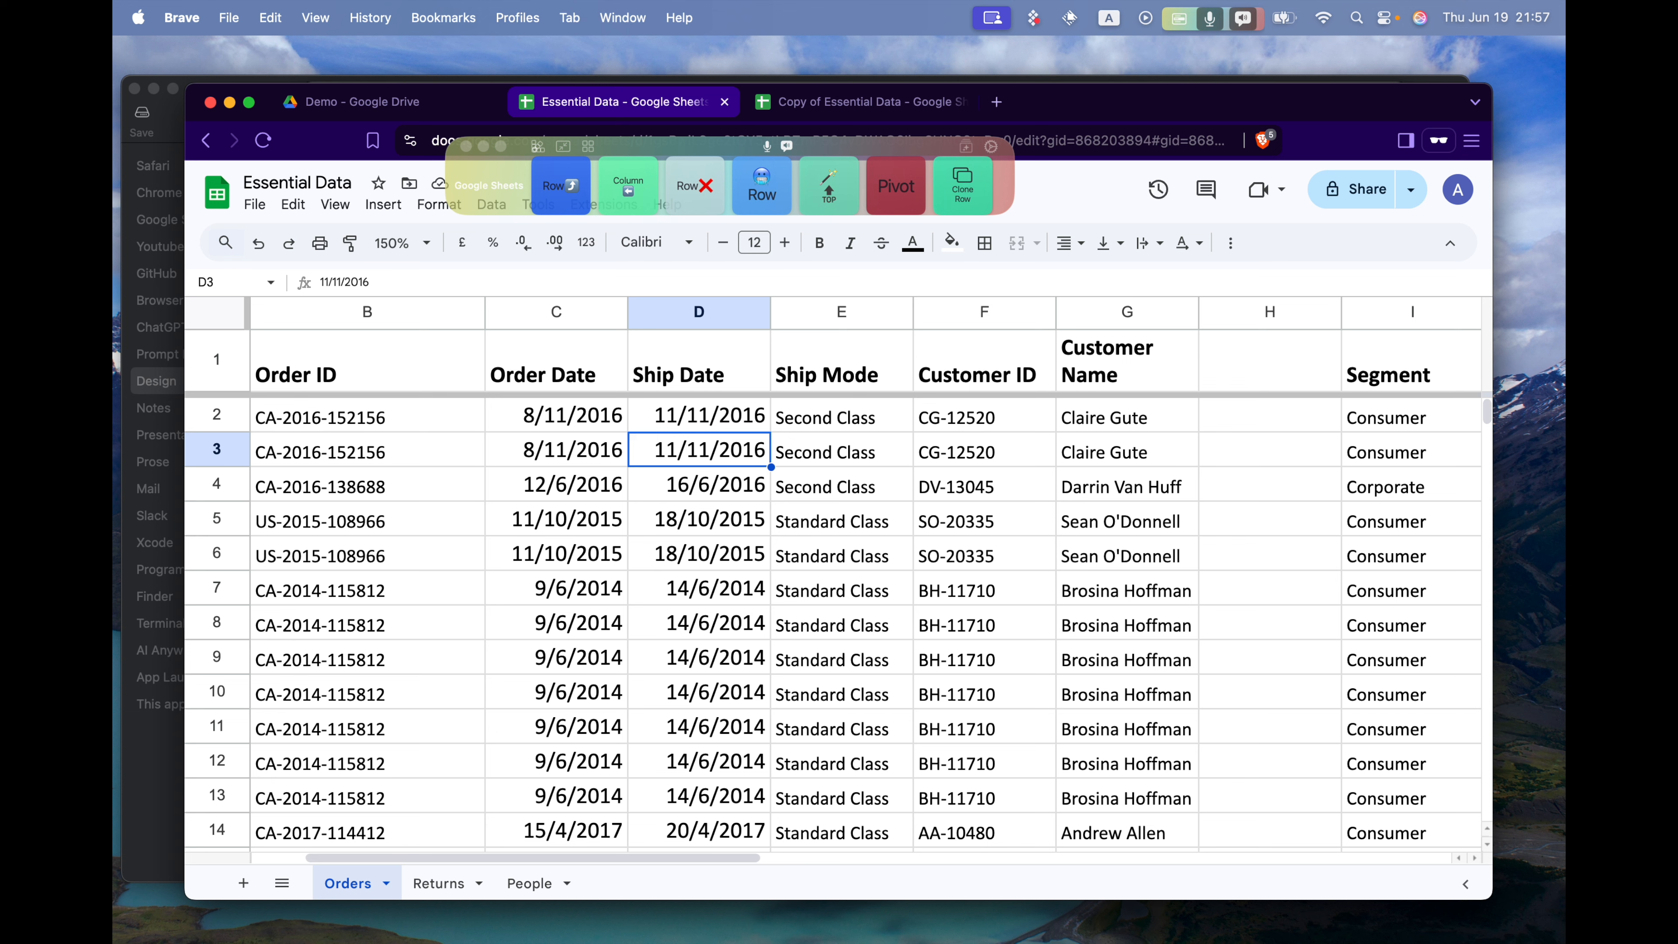
Insert one blank row above row 4 on the Orders sheet by hand
click(206, 483)
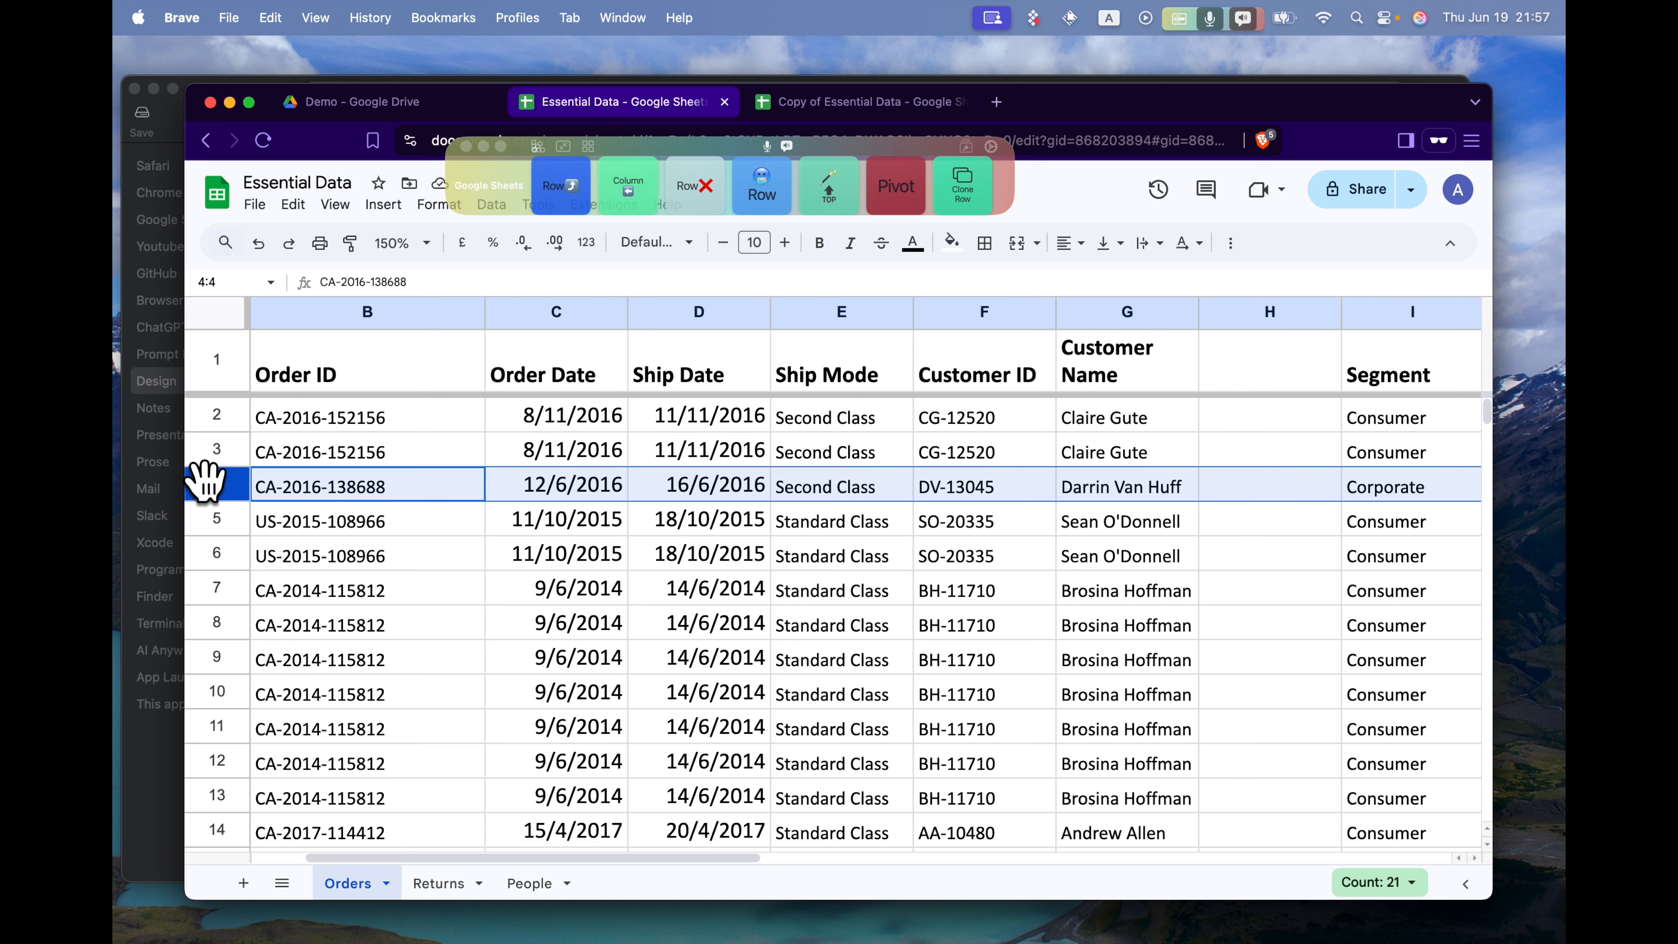
right_click(206, 483)
click(647, 526)
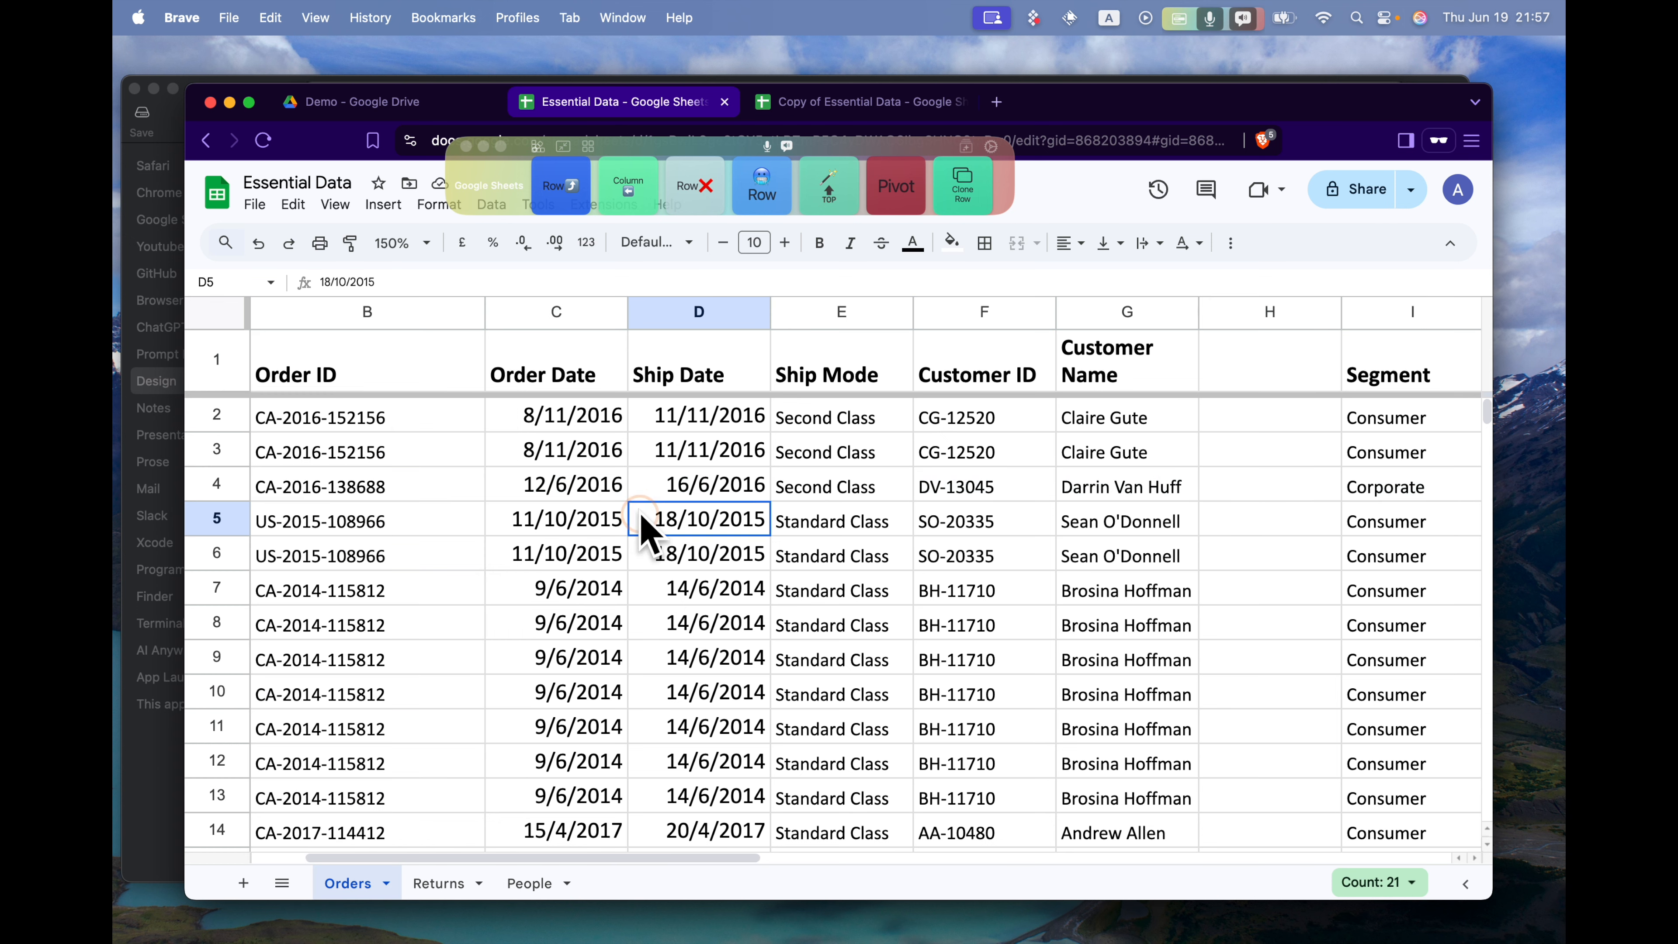
click(285, 455)
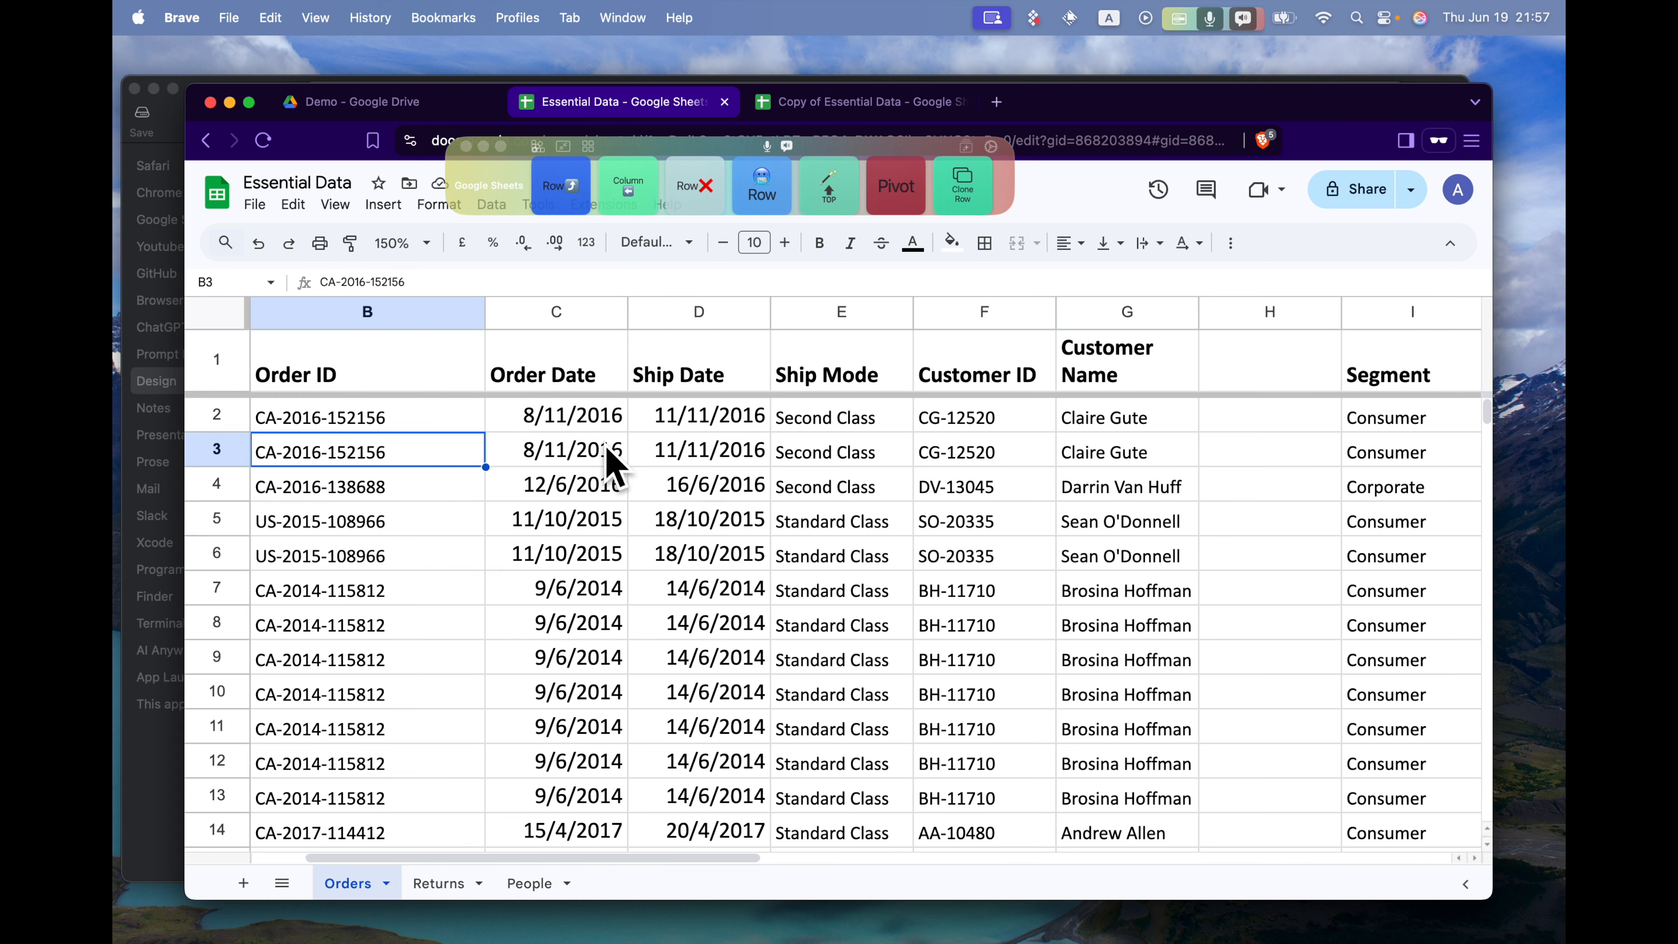
right_click(221, 487)
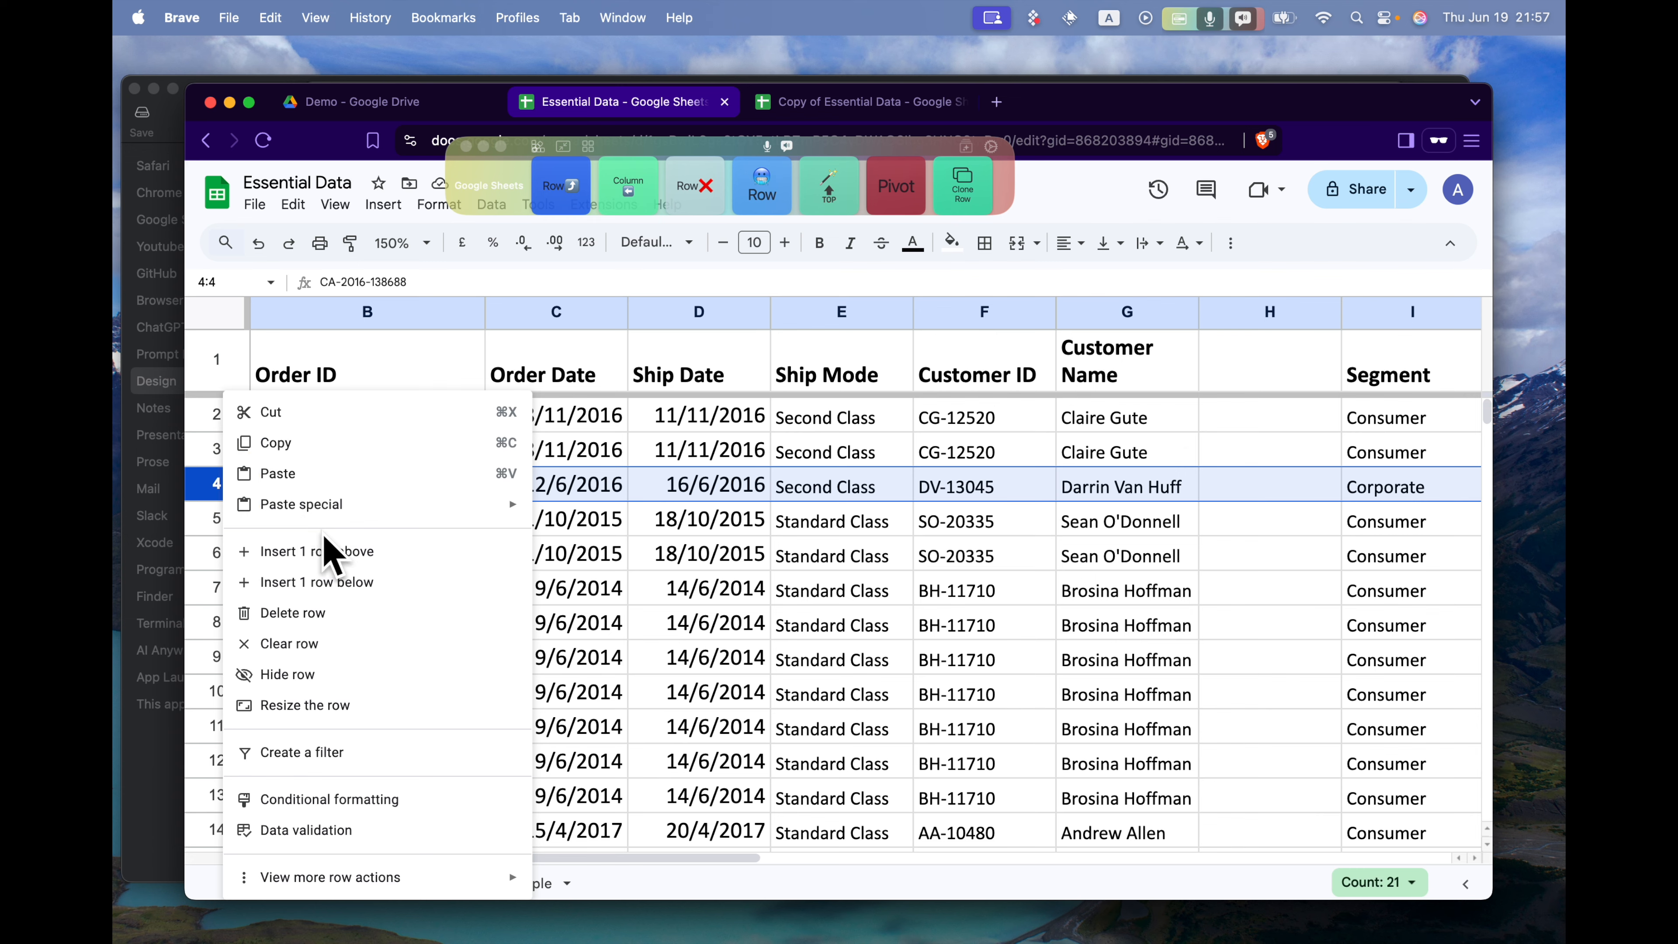
click(324, 553)
click(363, 512)
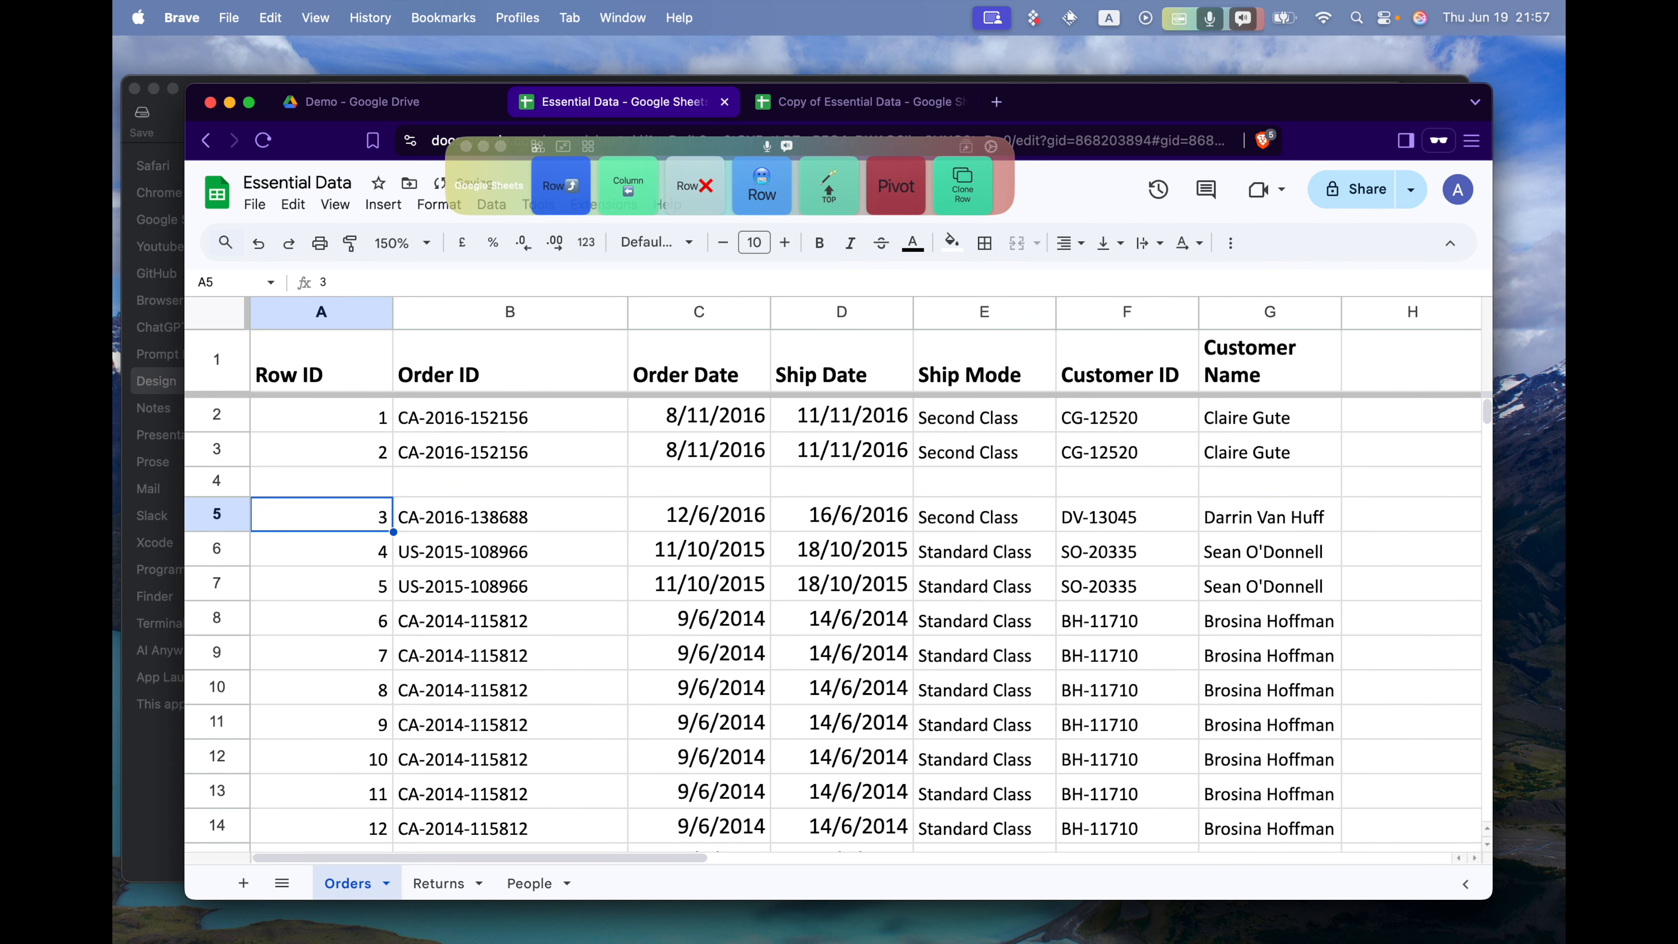
Copy the whole of row 5 on the Orders sheet into the blank row 4 above it
click(218, 514)
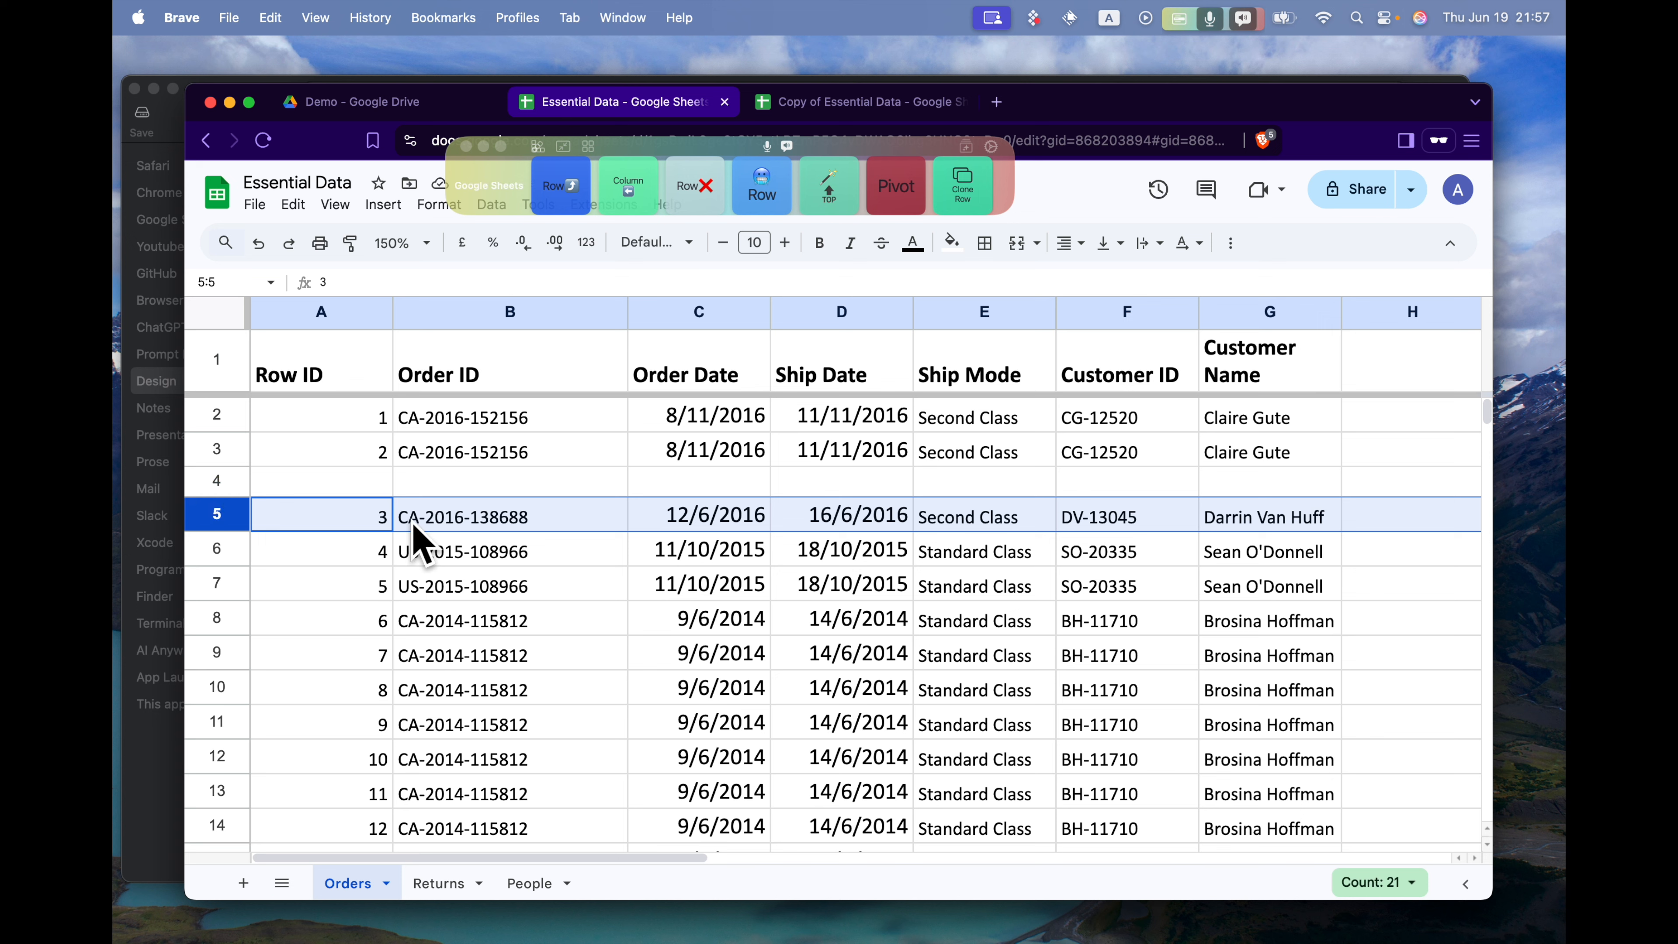
key(super+c)
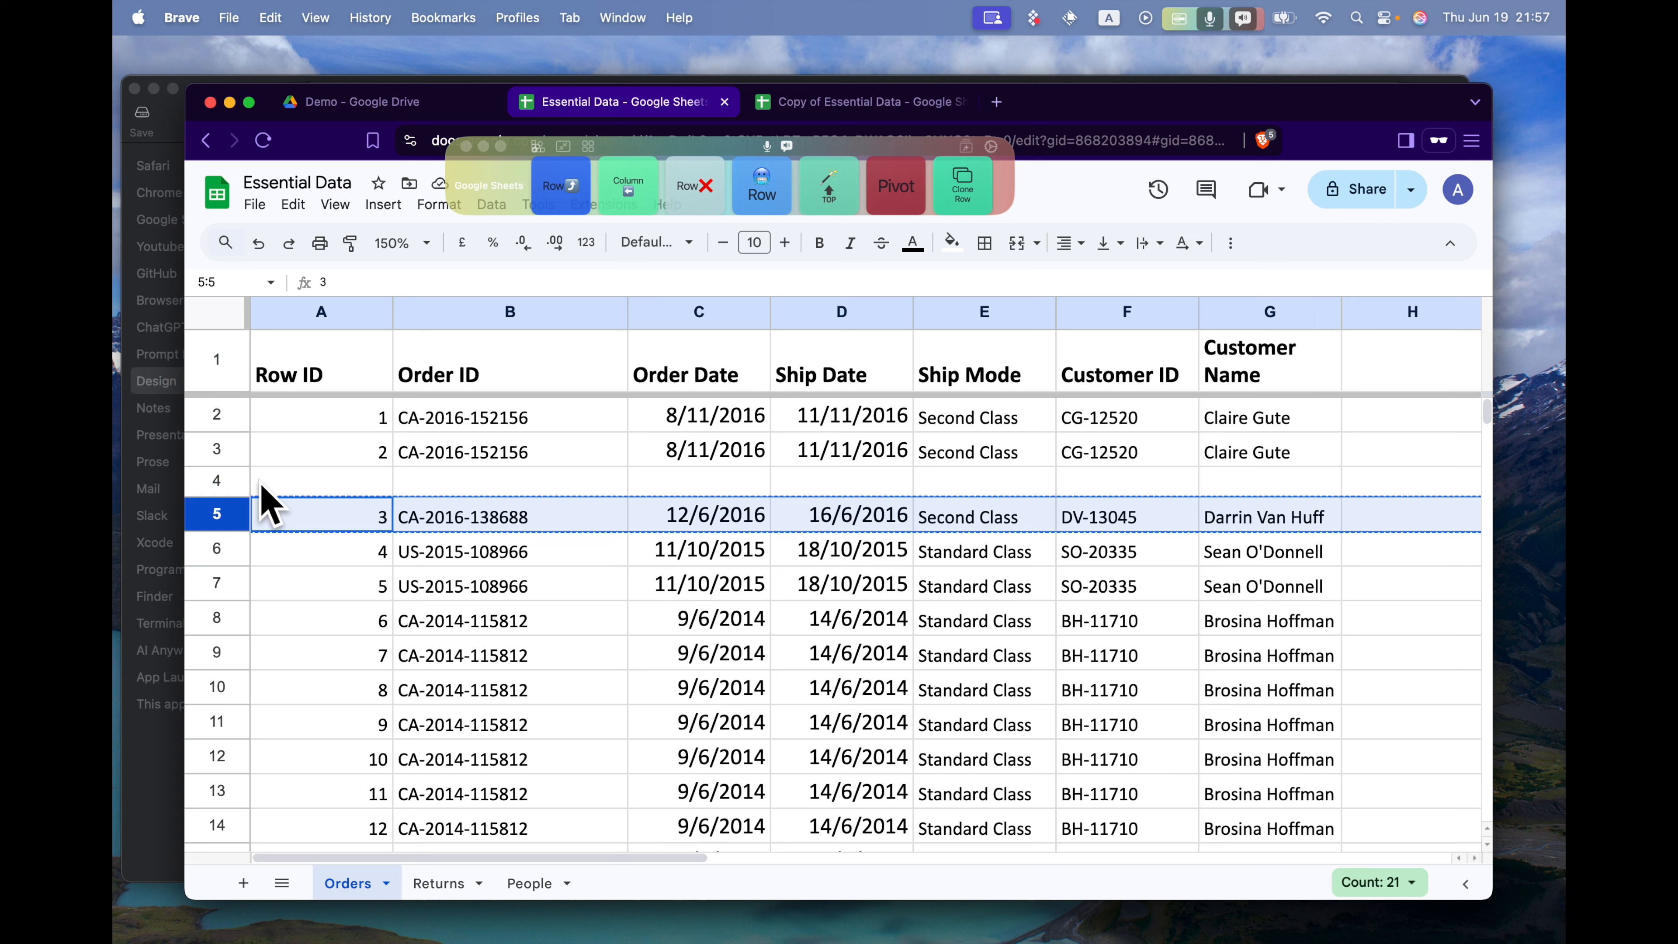
click(228, 482)
click(343, 482)
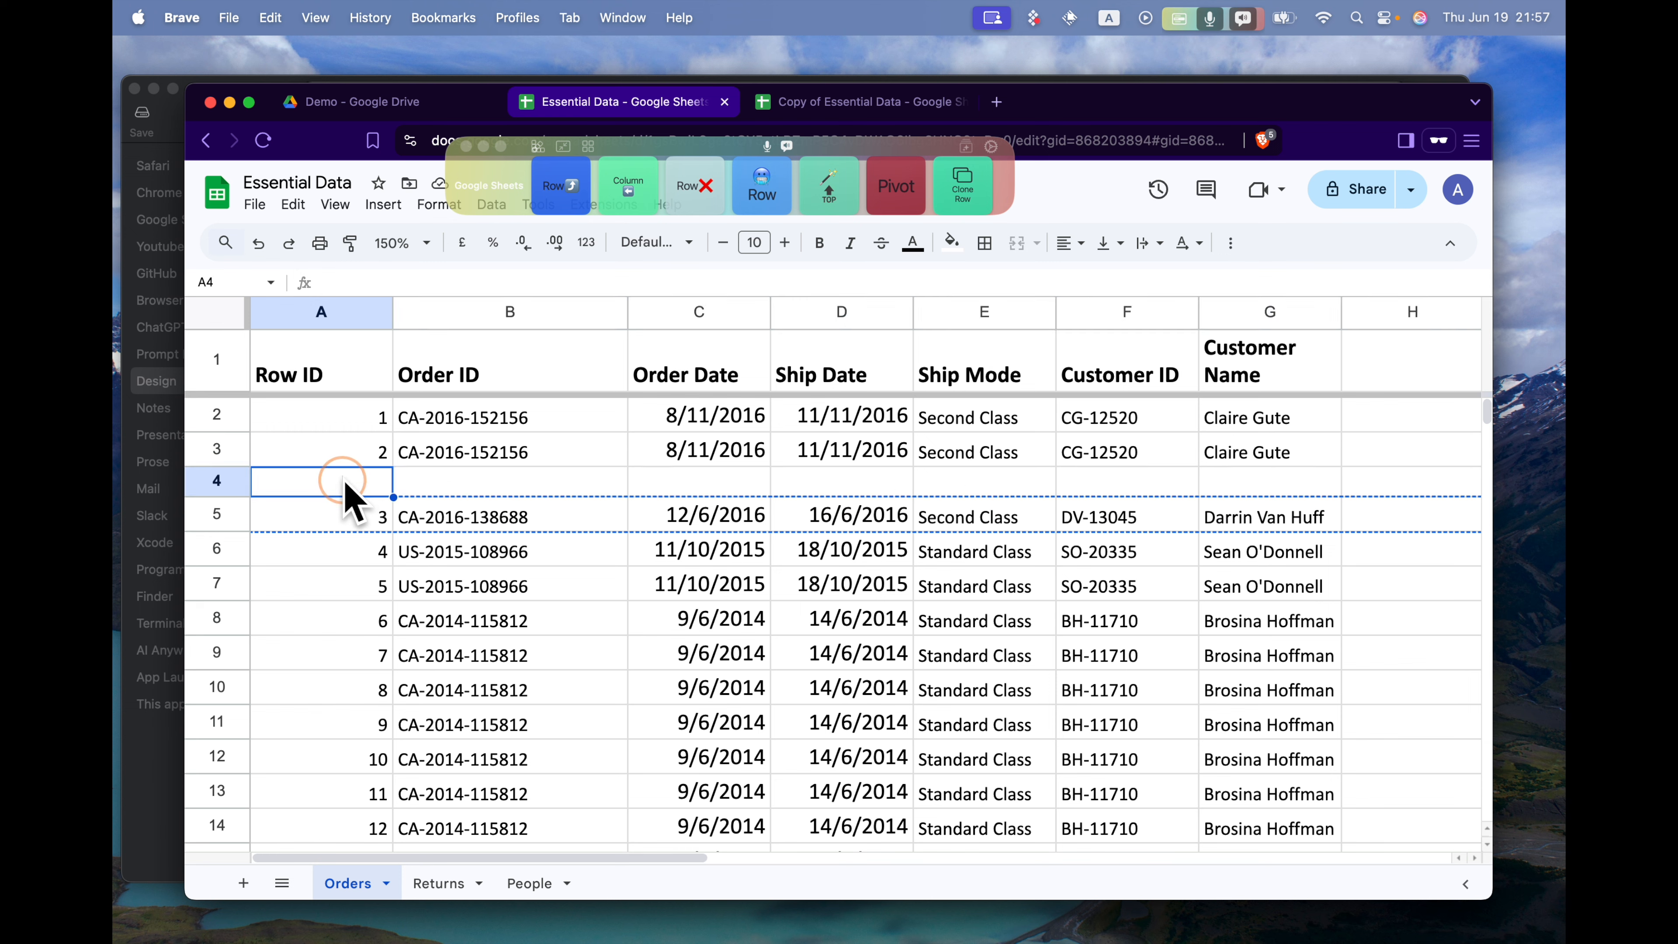
key(super+v)
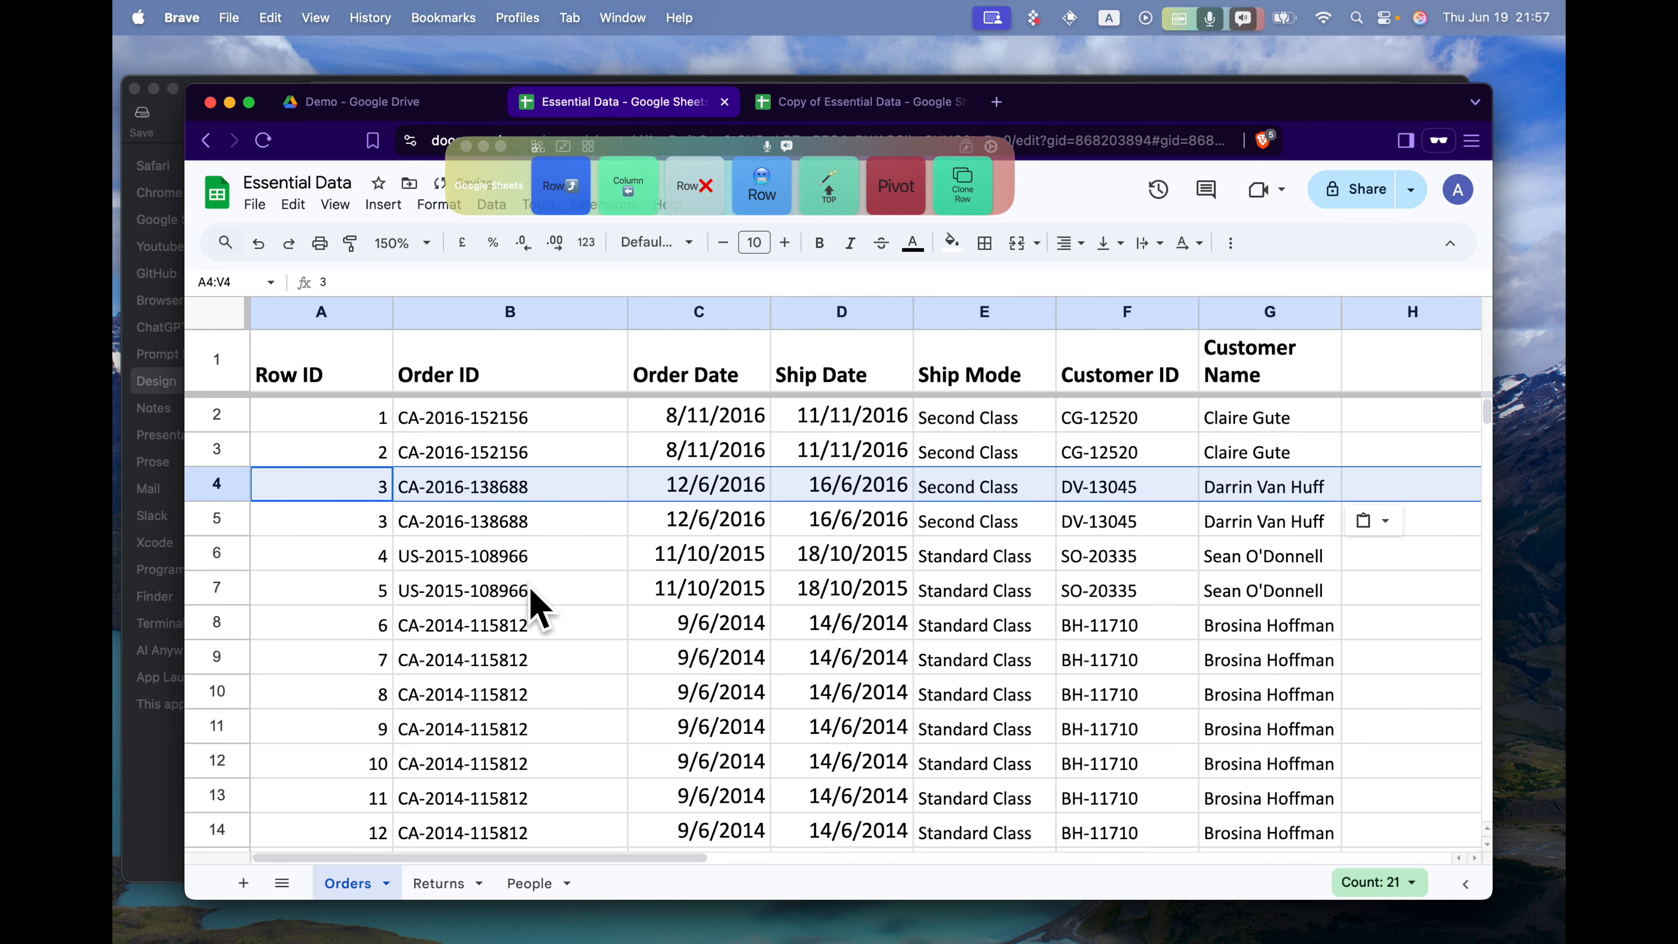
Undo the pasted duplicate and the inserted blank row on the Orders sheet
key(super+z)
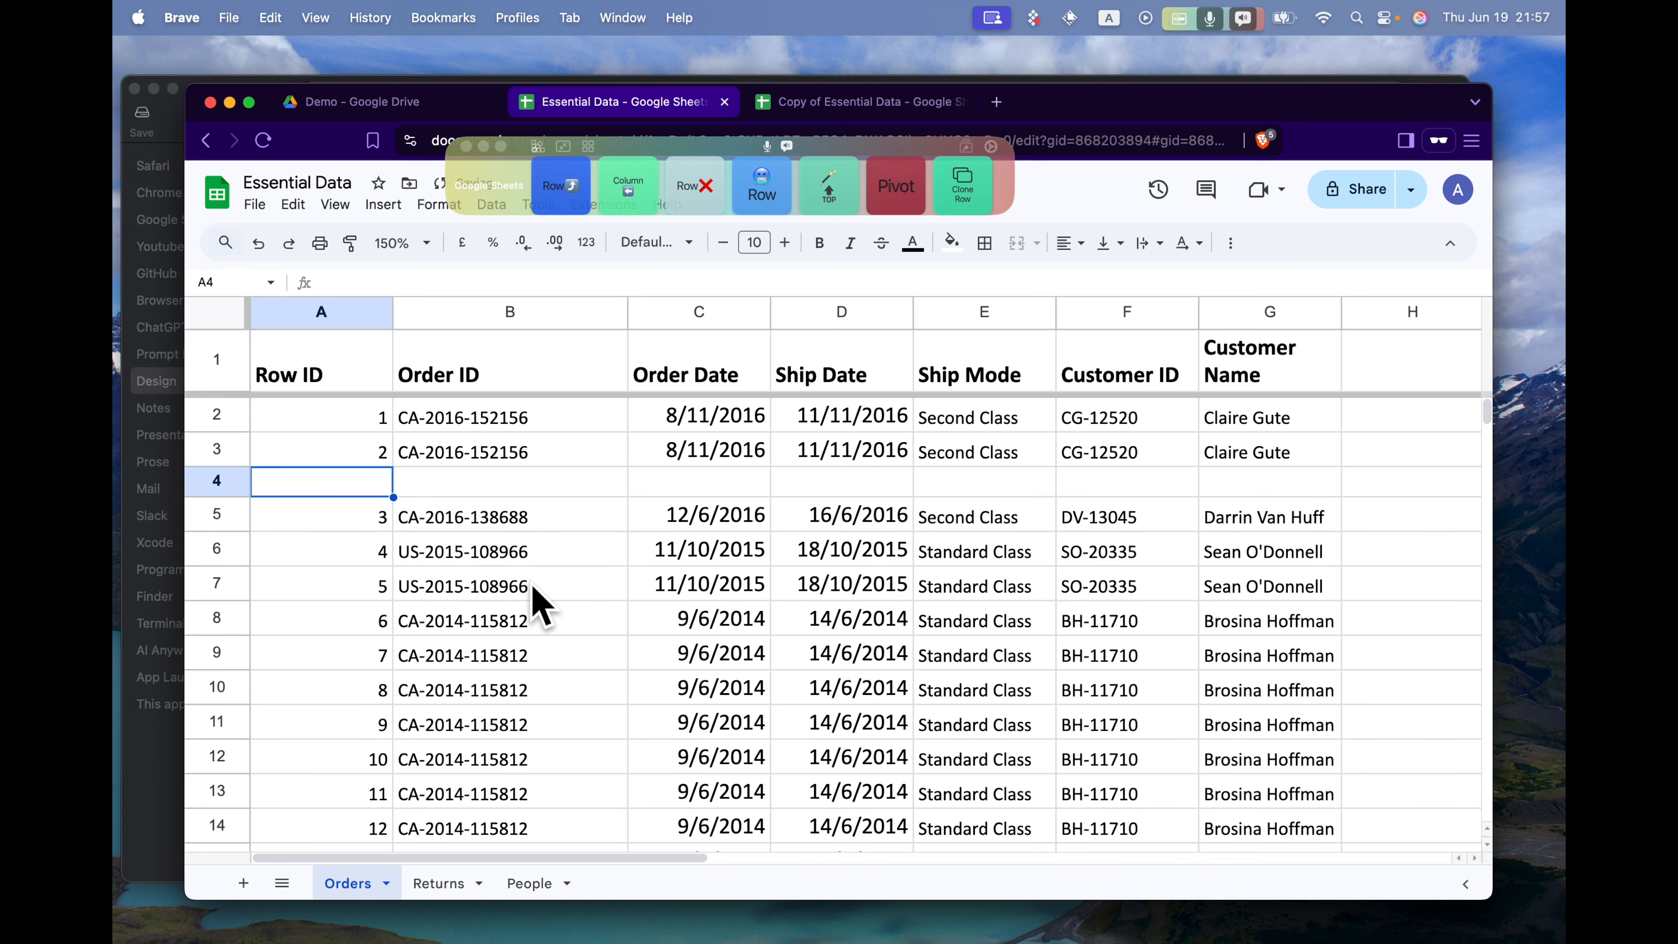
key(super+z)
key(super+z)
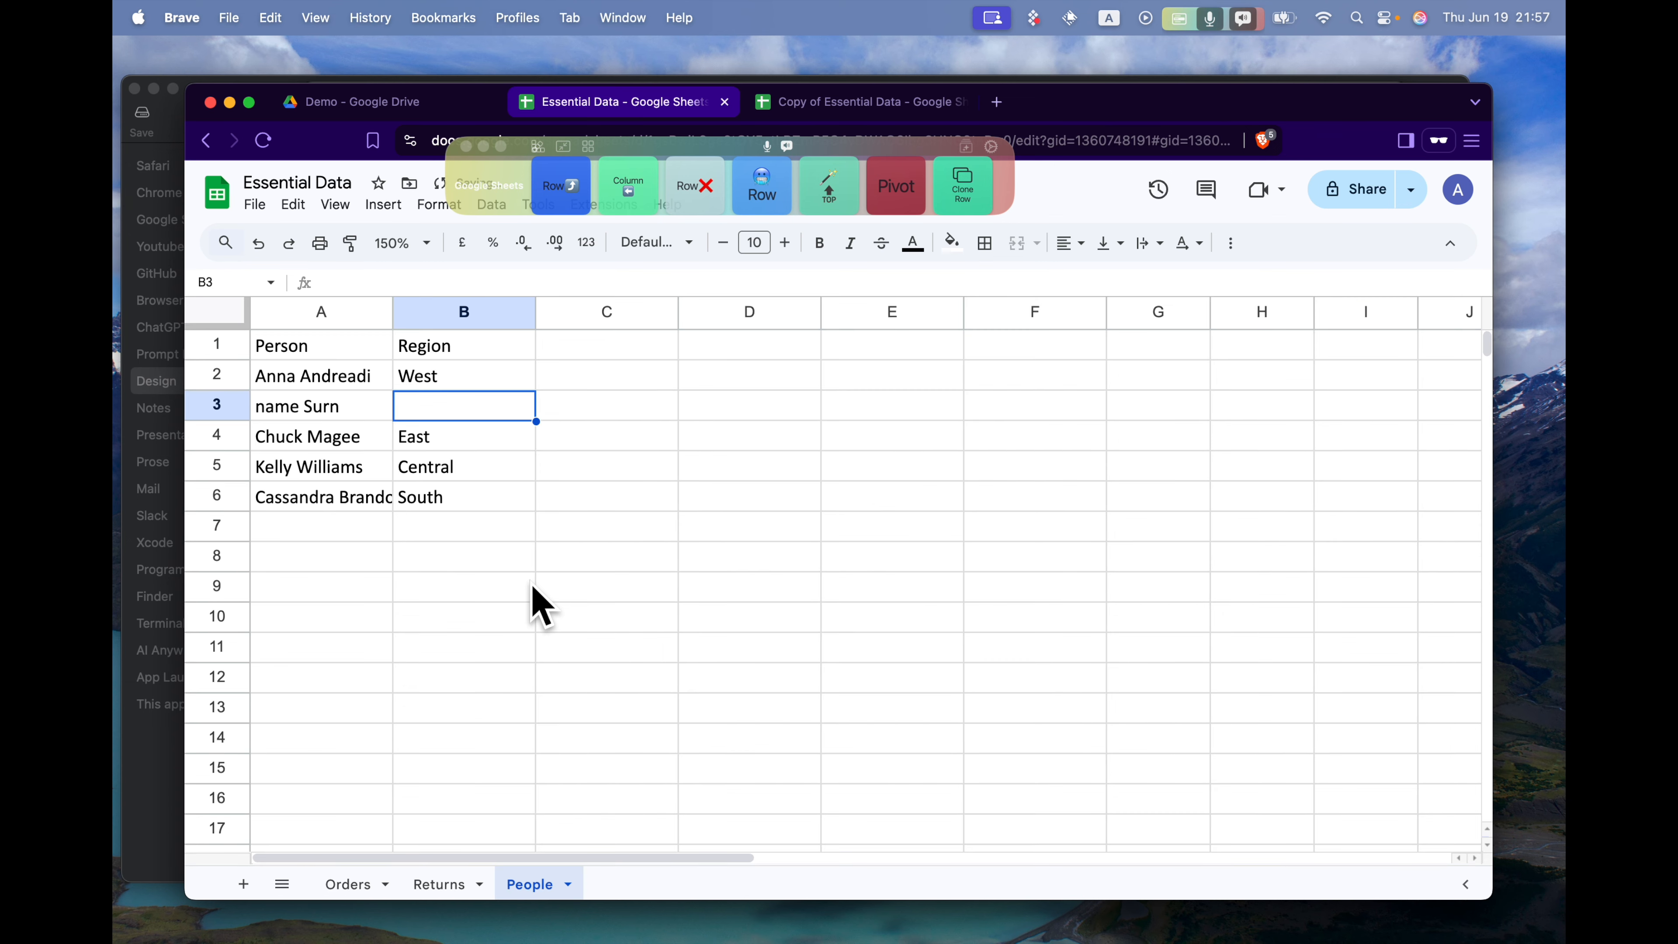
key(super+z)
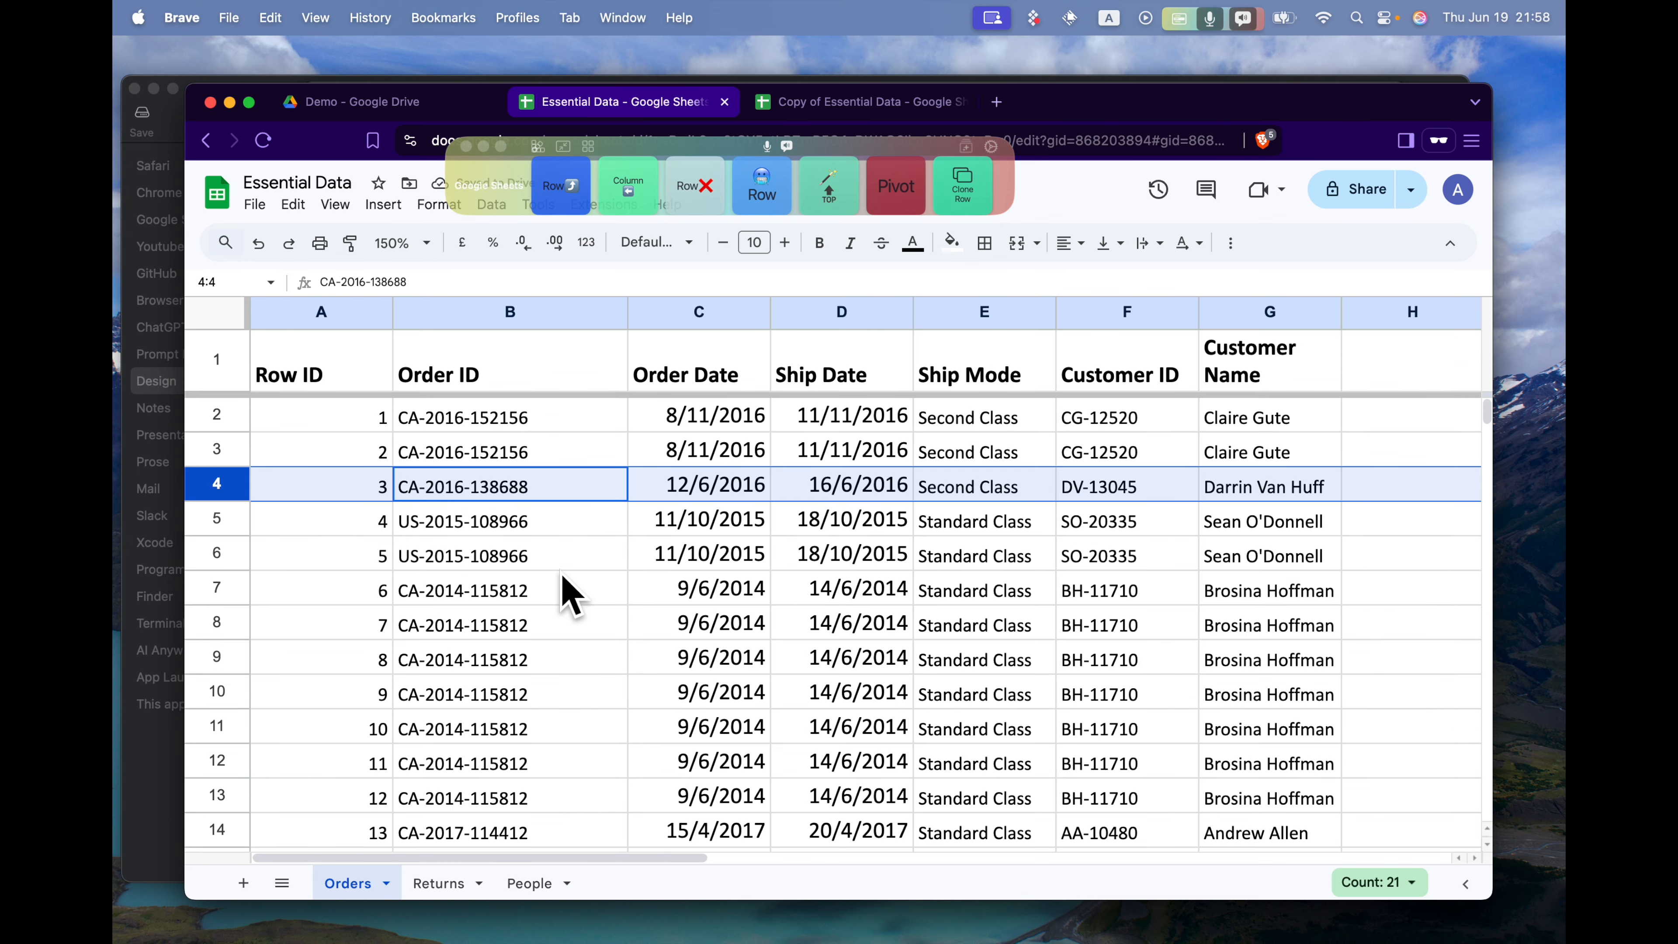
Duplicate row 6 of the Orders sheet directly below itself with the Clone Row macro
click(476, 556)
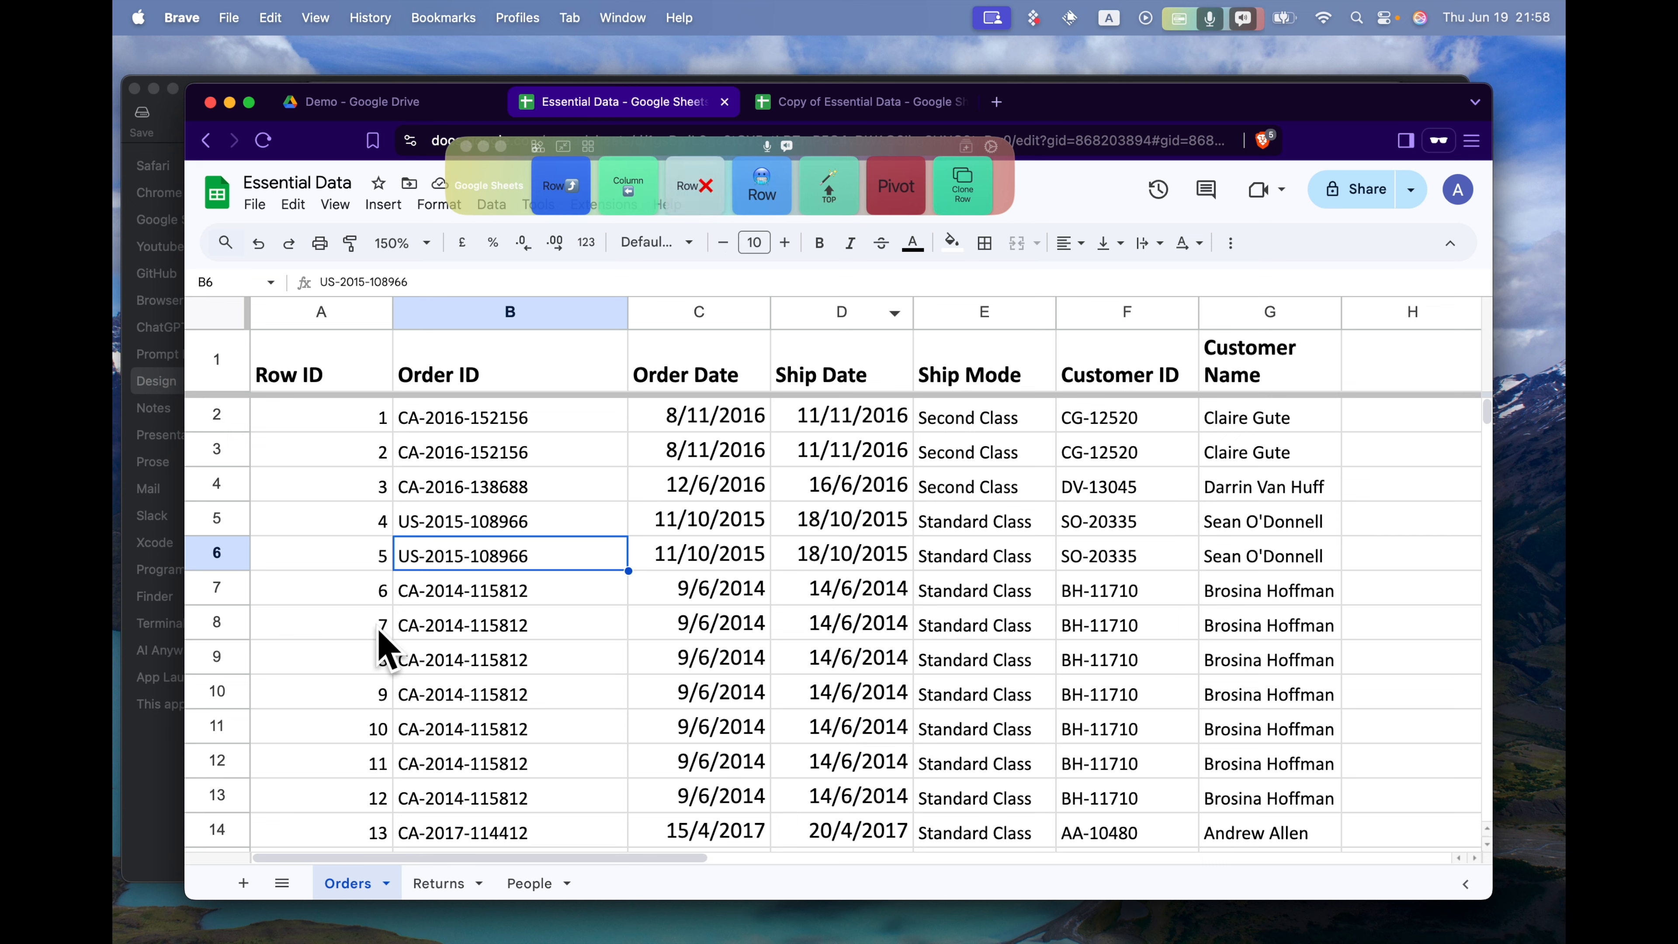
click(977, 210)
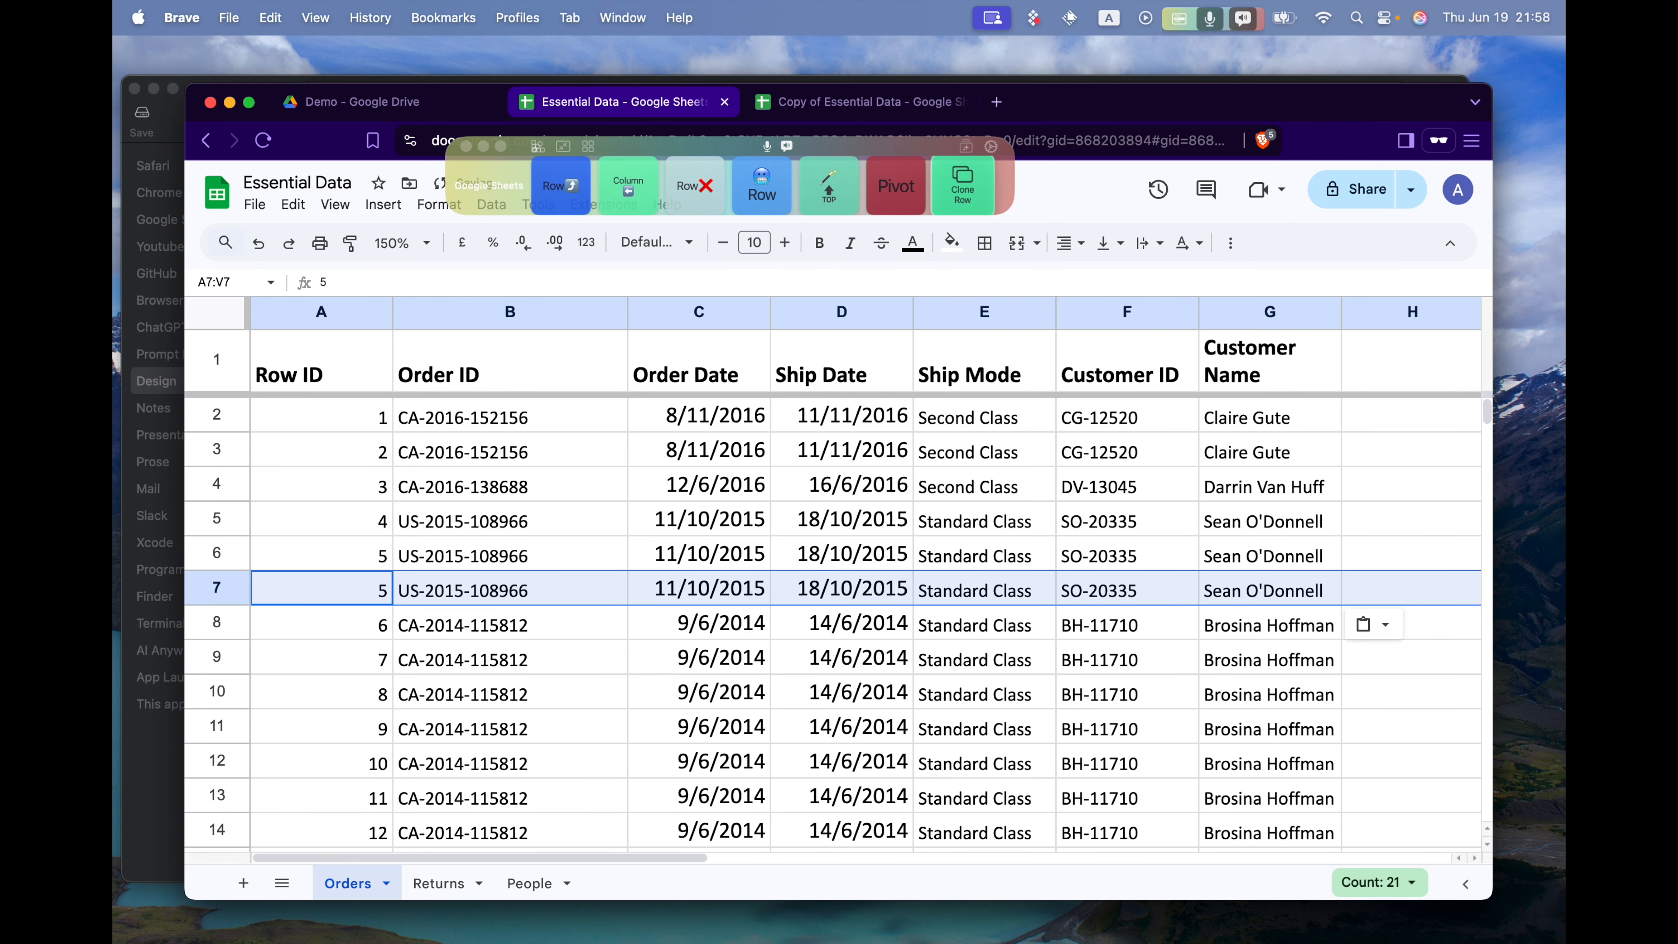
key(Left)
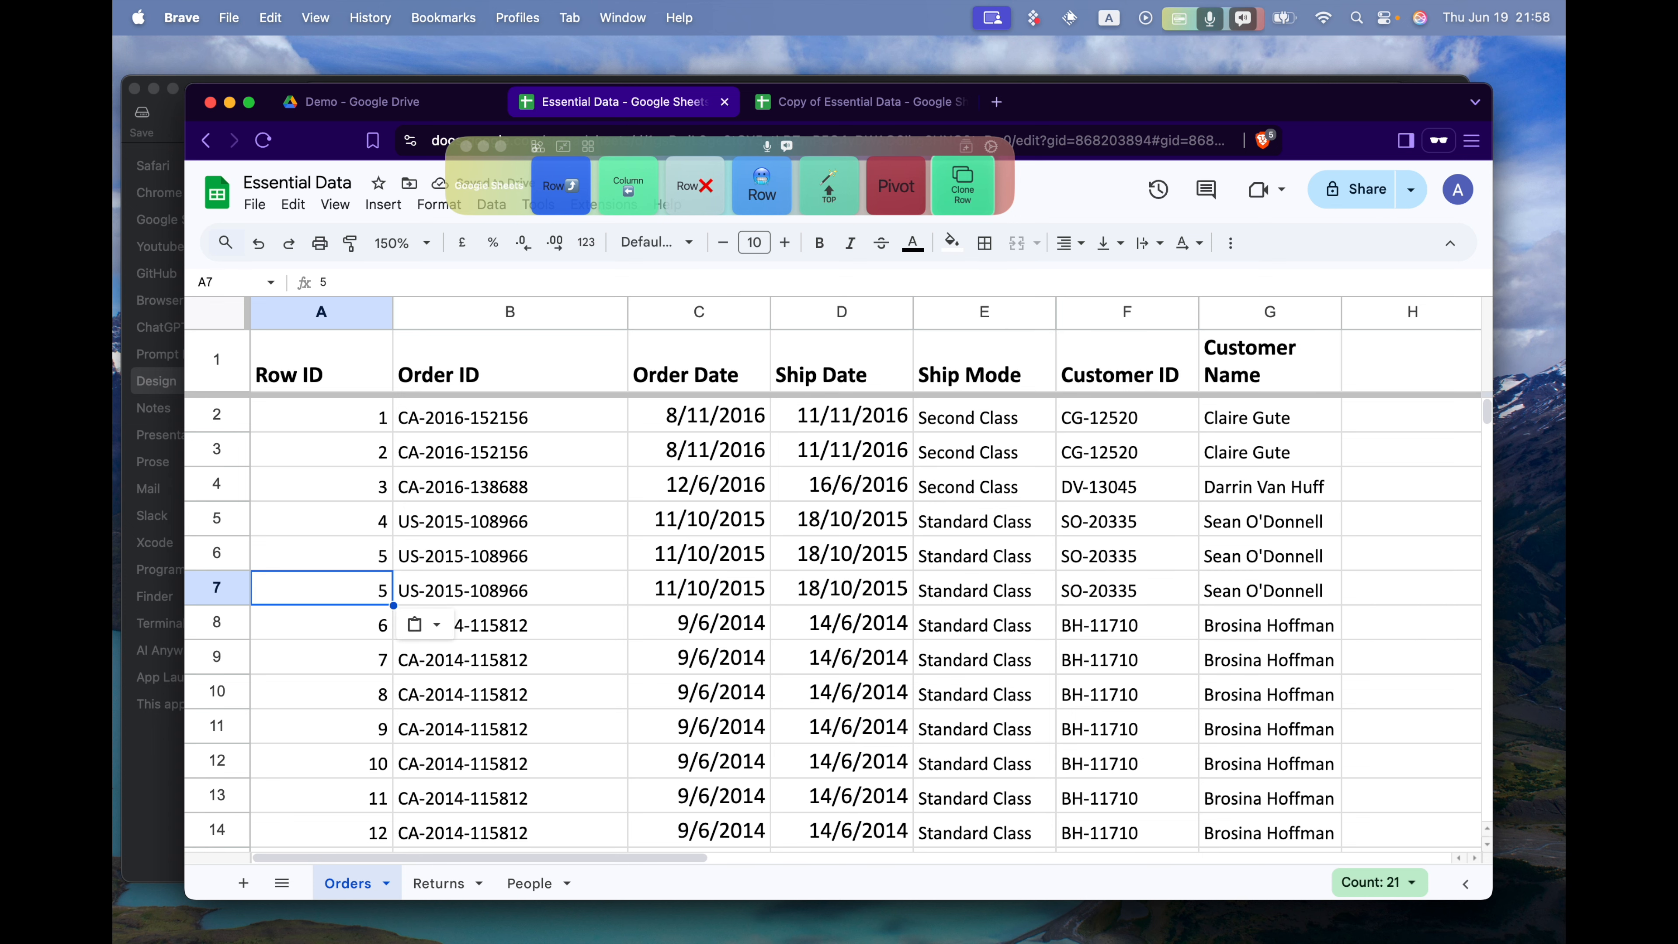
key(Right)
key(Right)
key(Return)
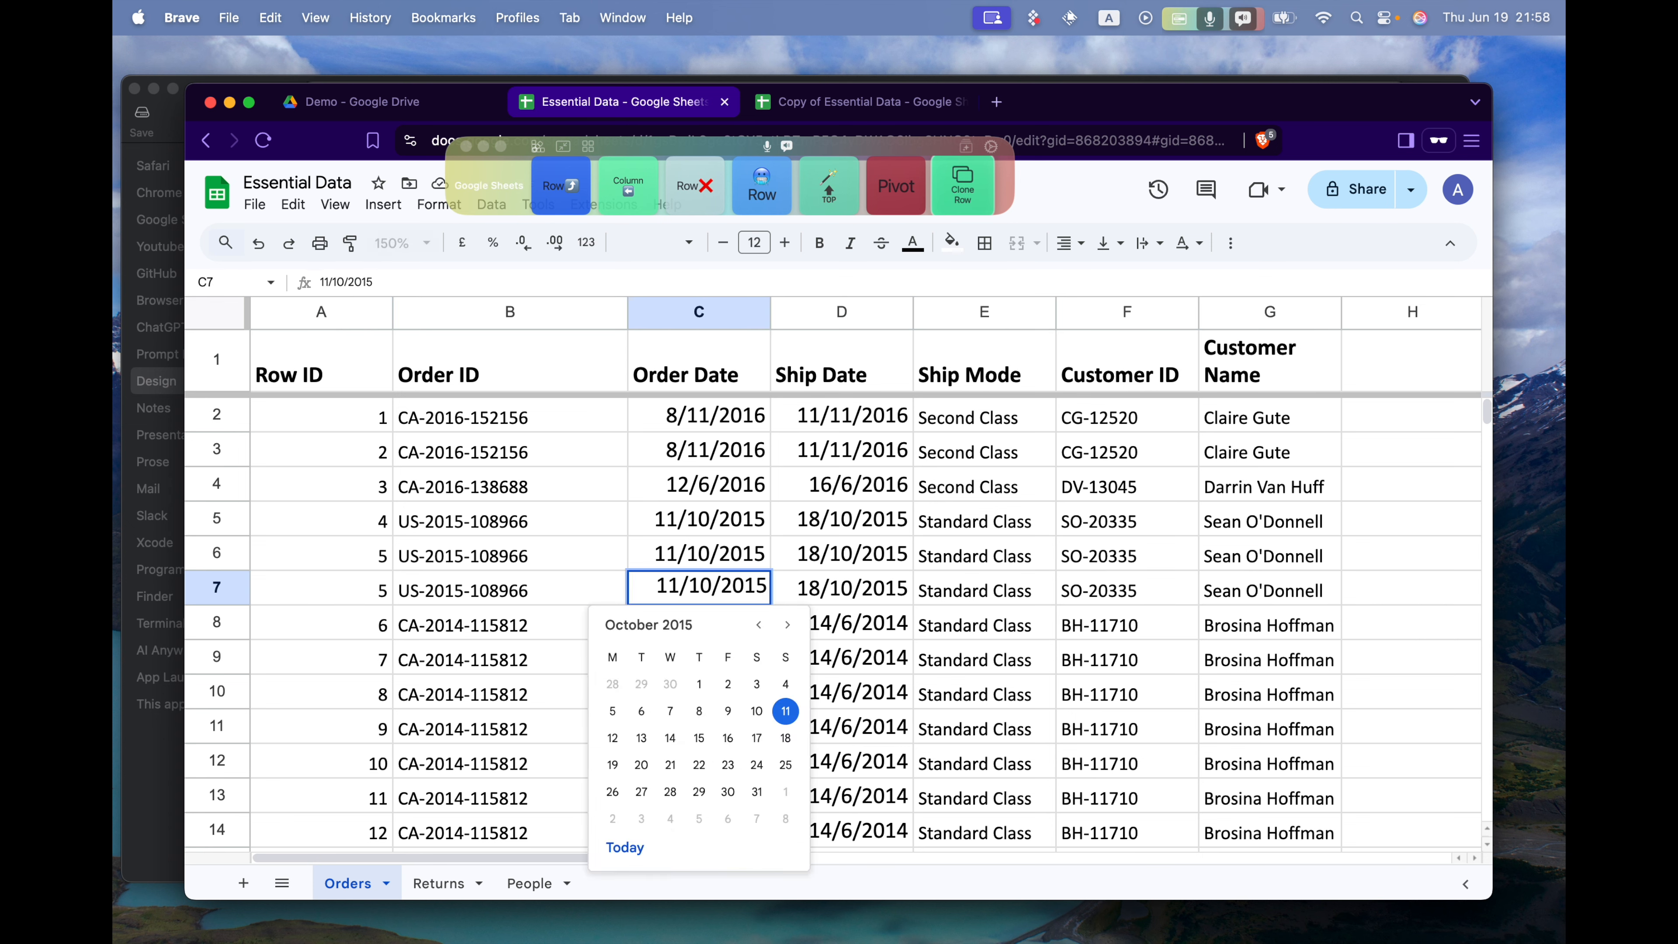
key(Escape)
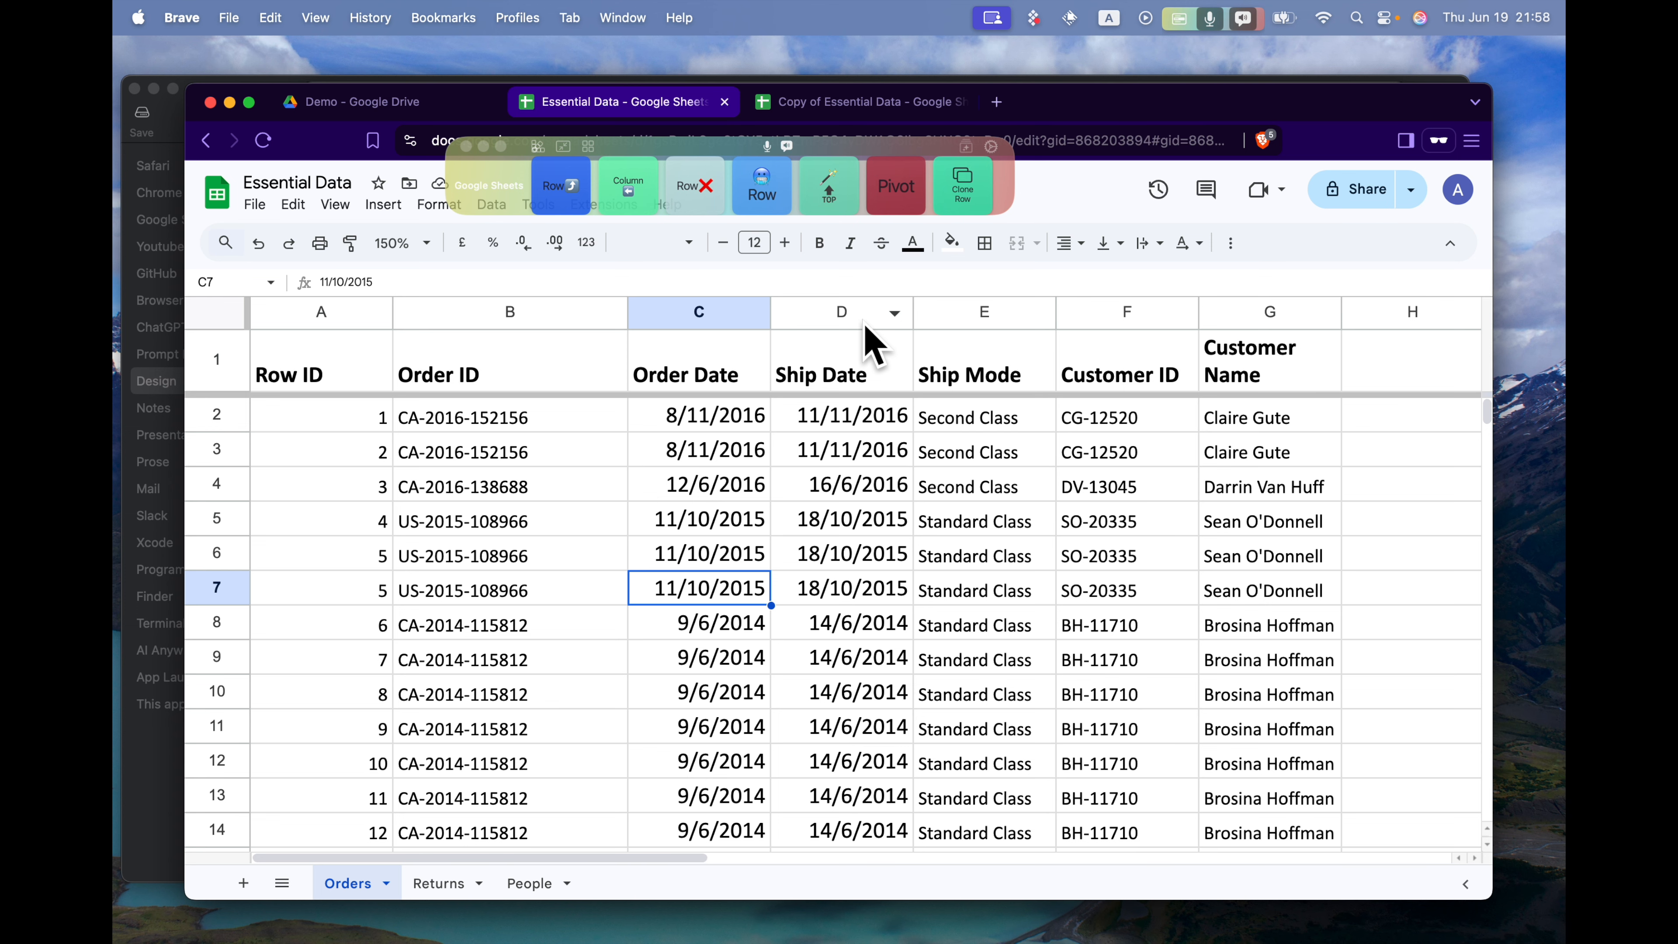
Try to create a pivot table from the Orders range A1:G9996 with the Pivot macro
key(super+a)
click(893, 202)
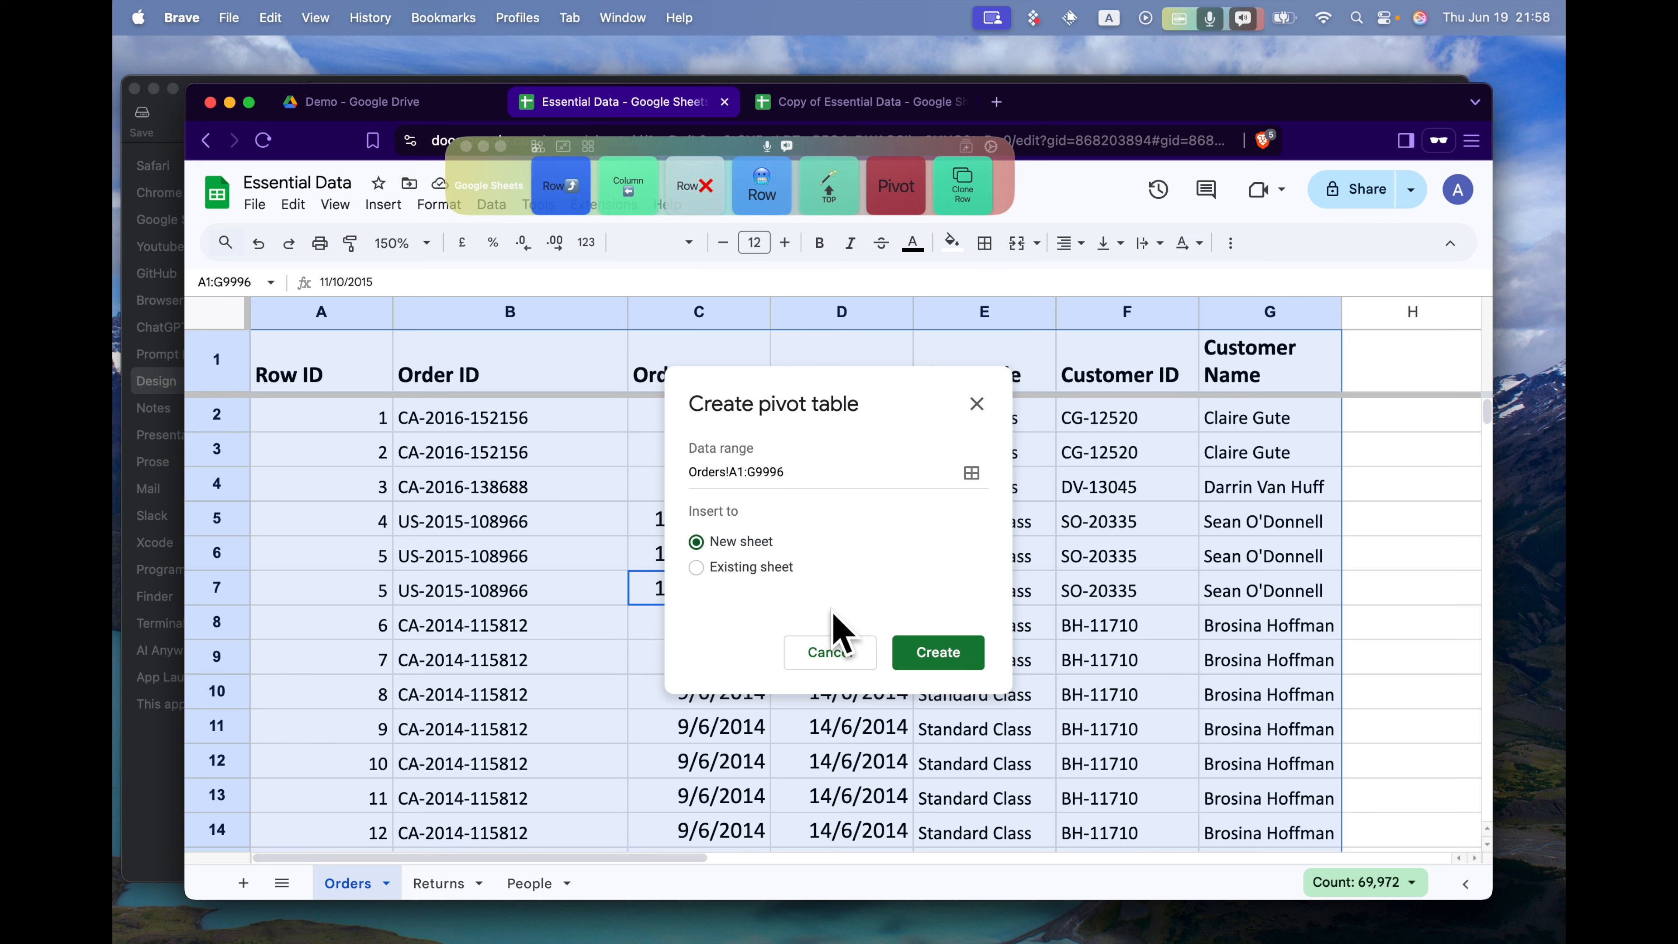
click(846, 662)
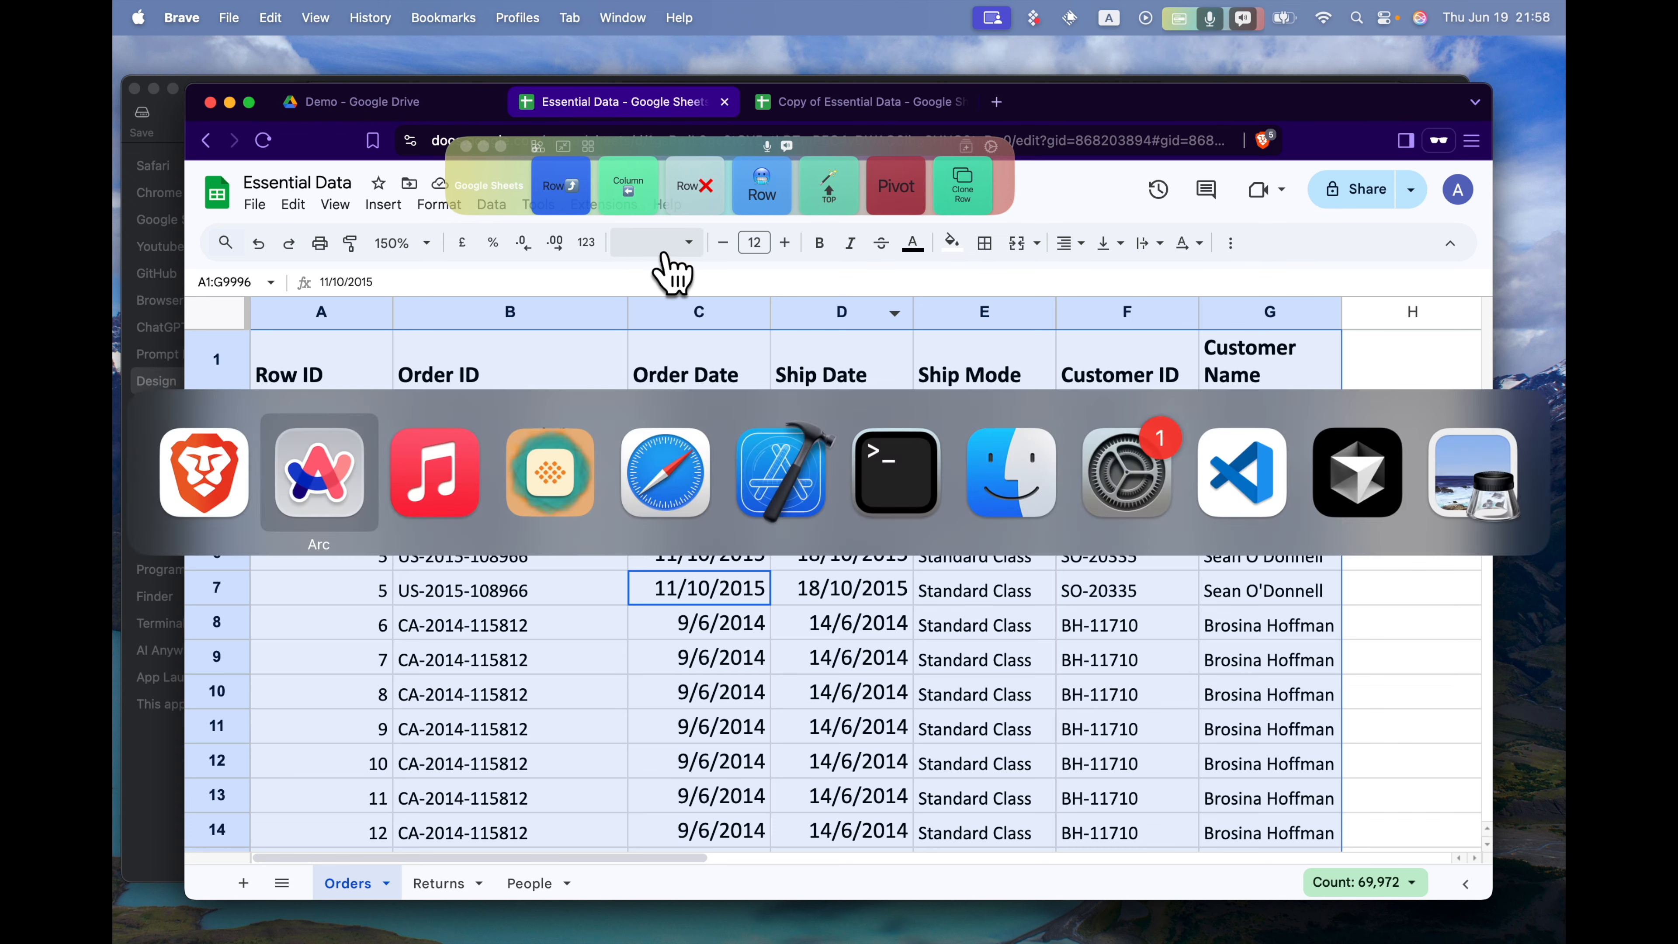
Search the web for "blog best" in a new private tab and return to the Essential Data spreadsheet
key(super+shift+n)
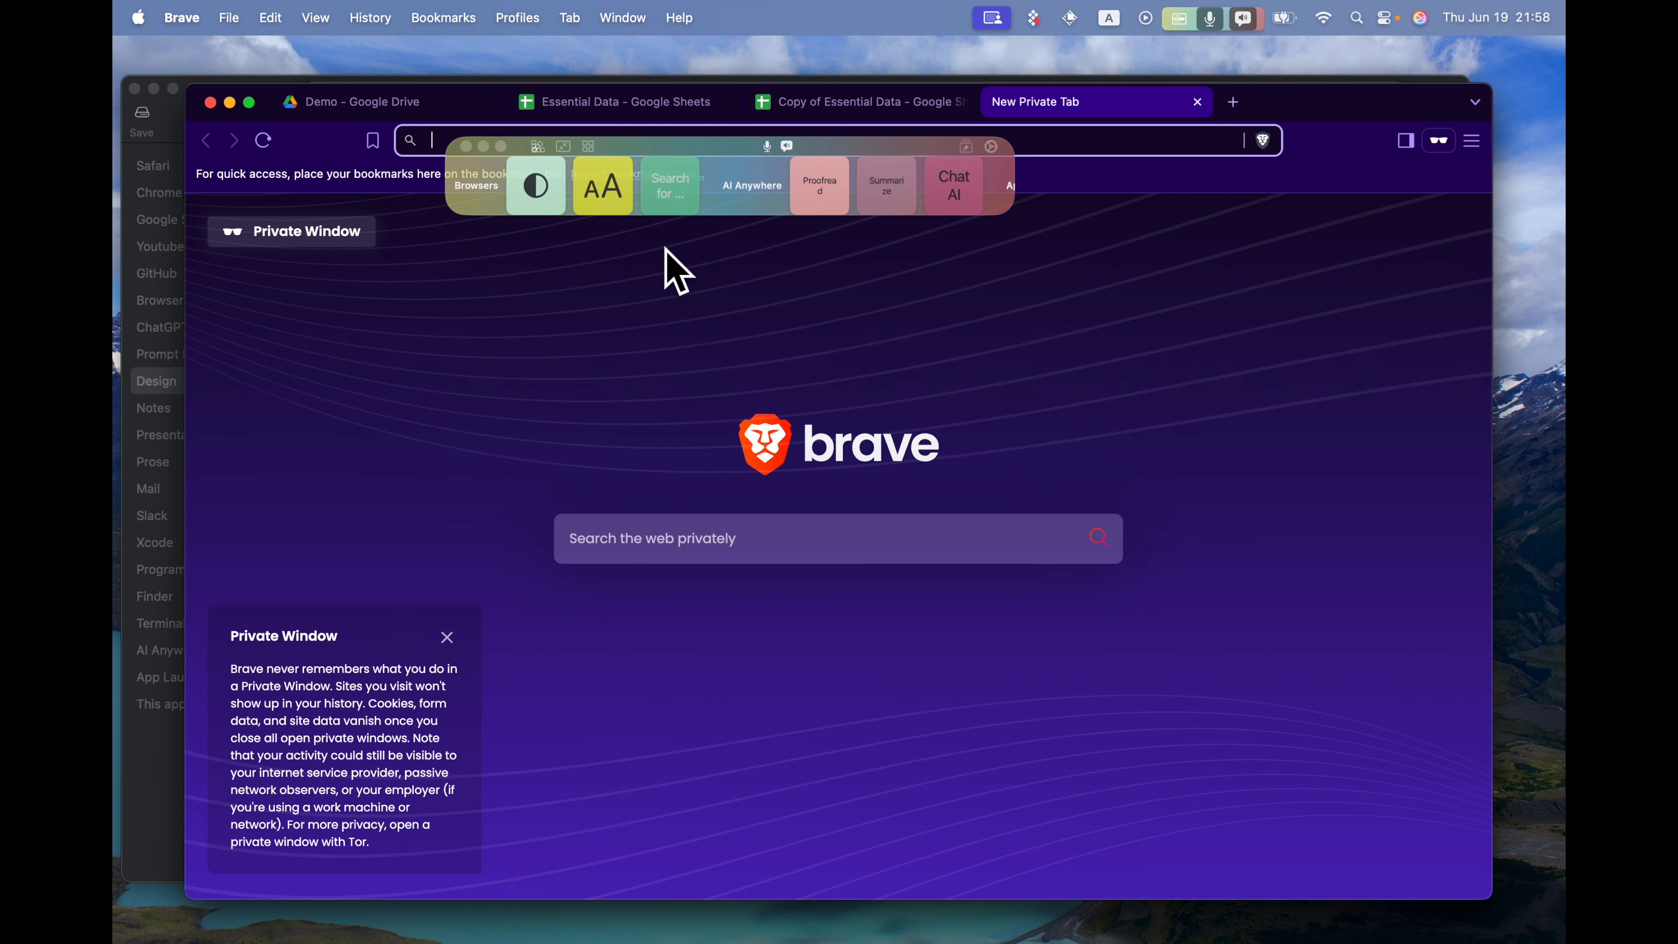
key(super+w)
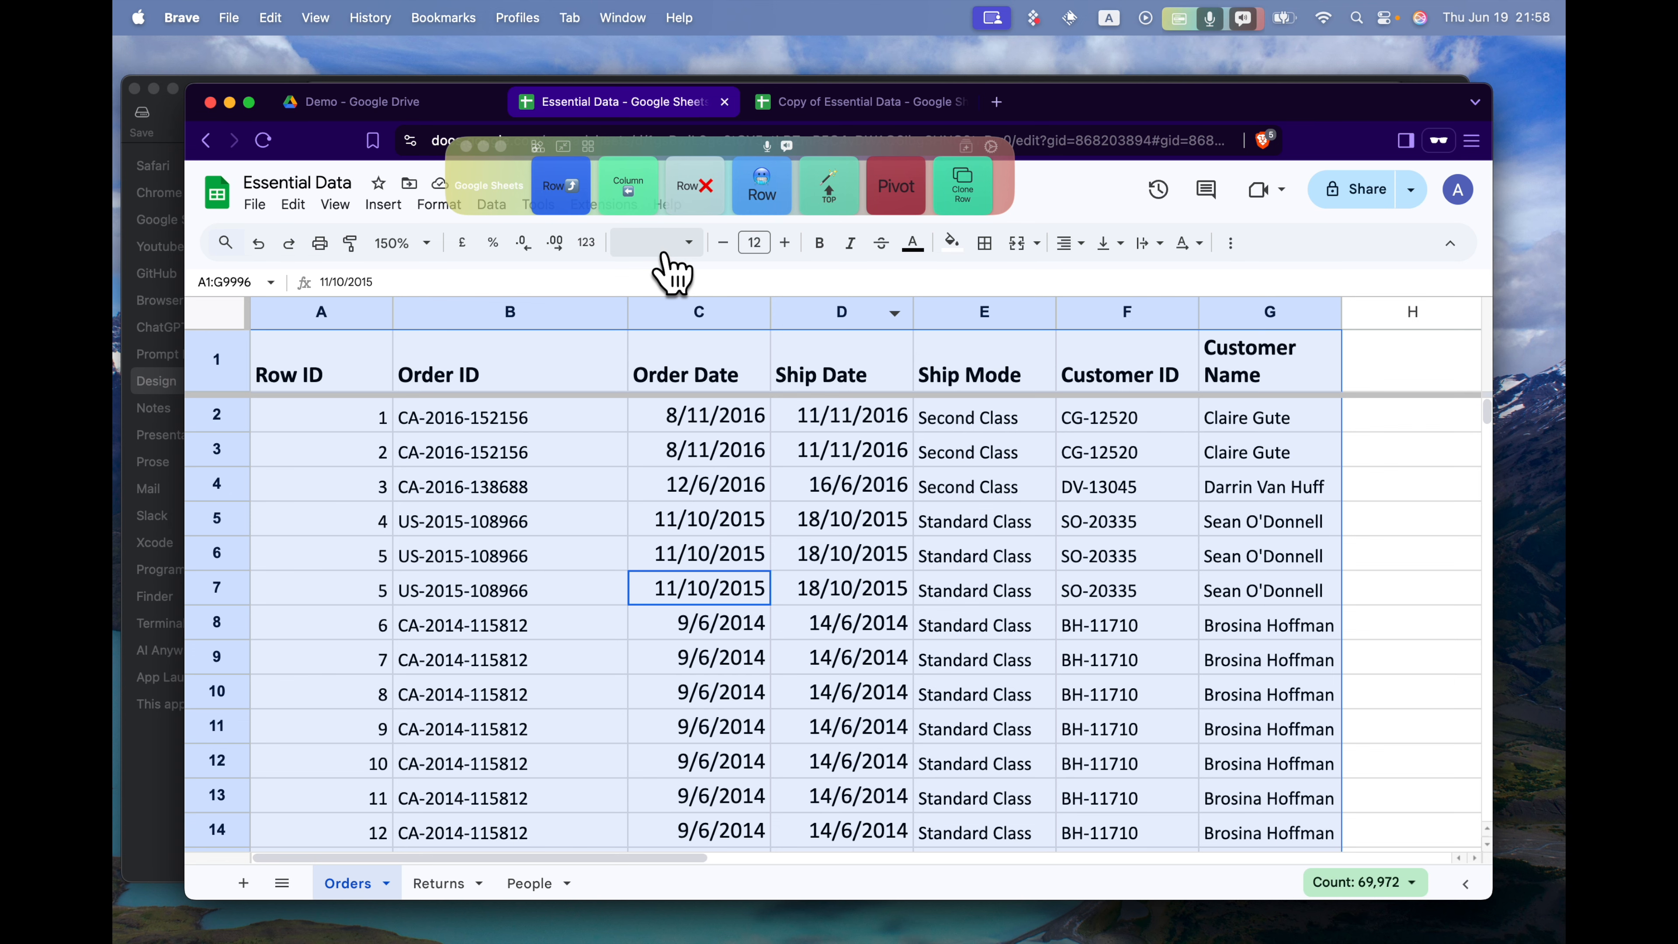
key(super+t)
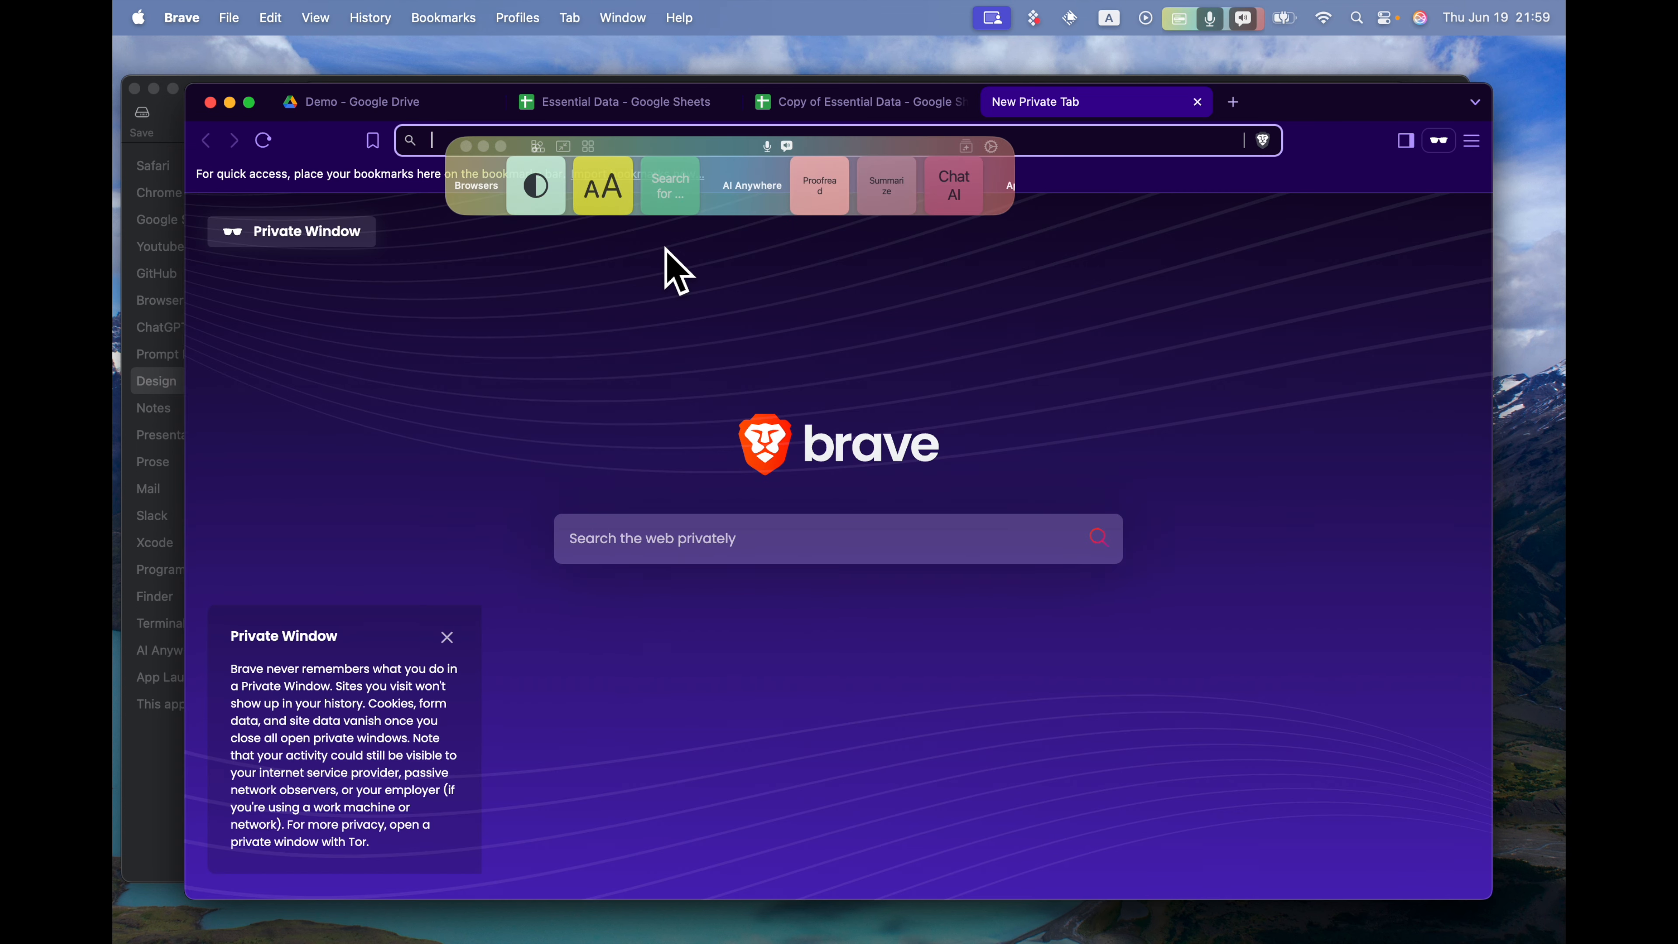
click(725, 529)
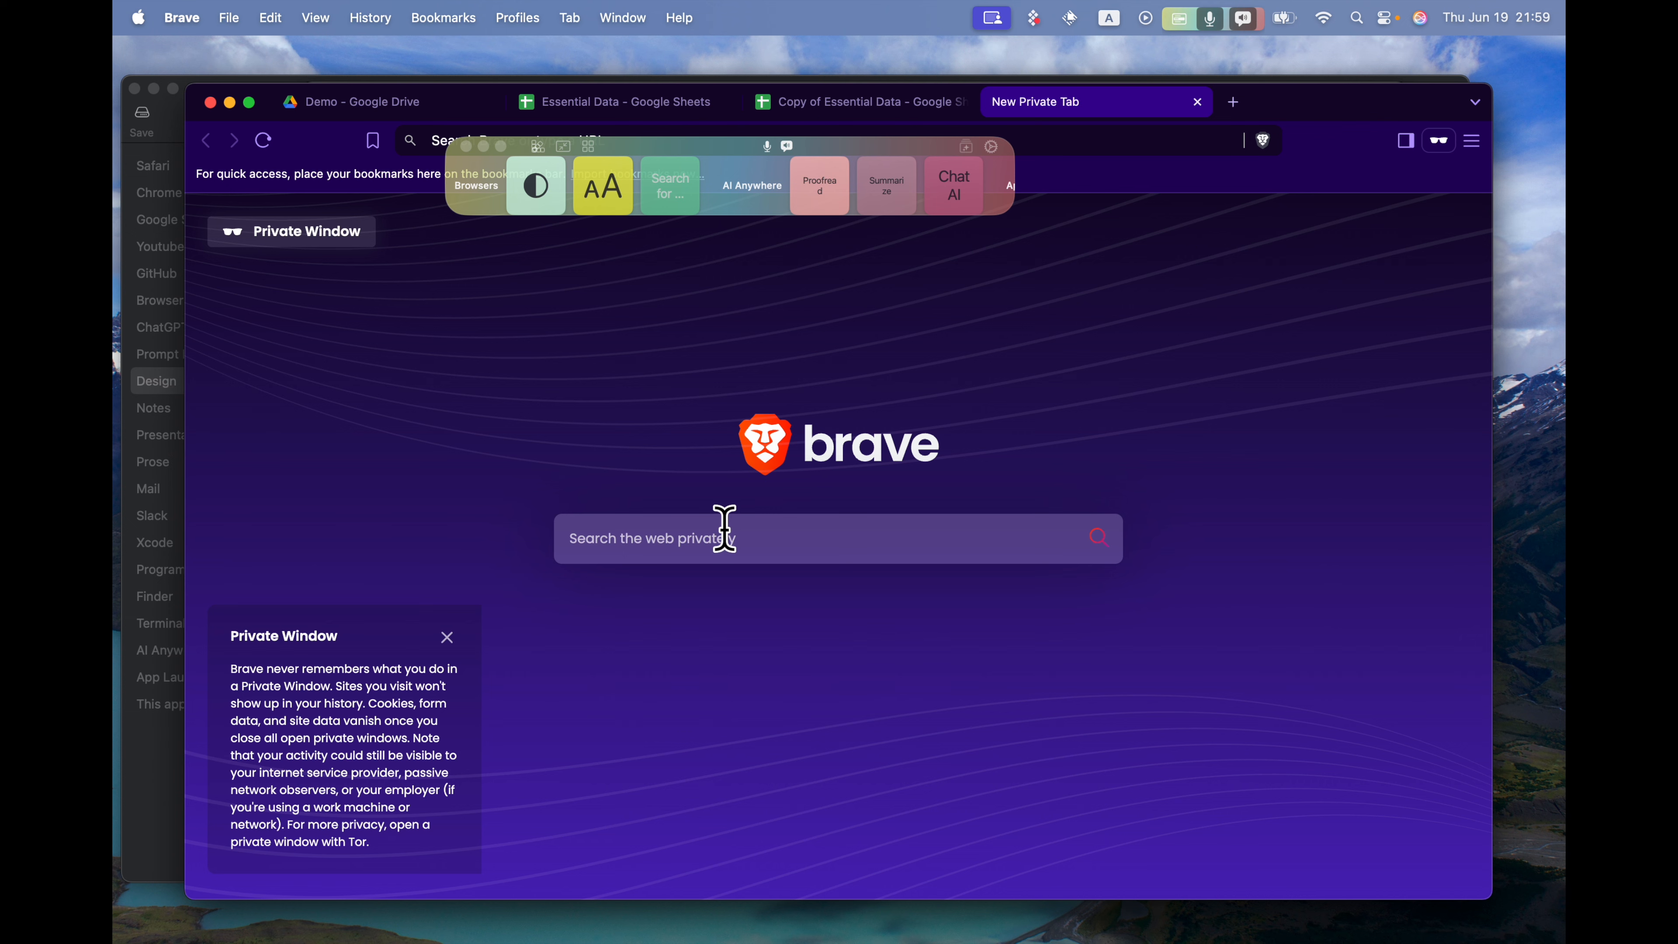
text(blog best)
key(Return)
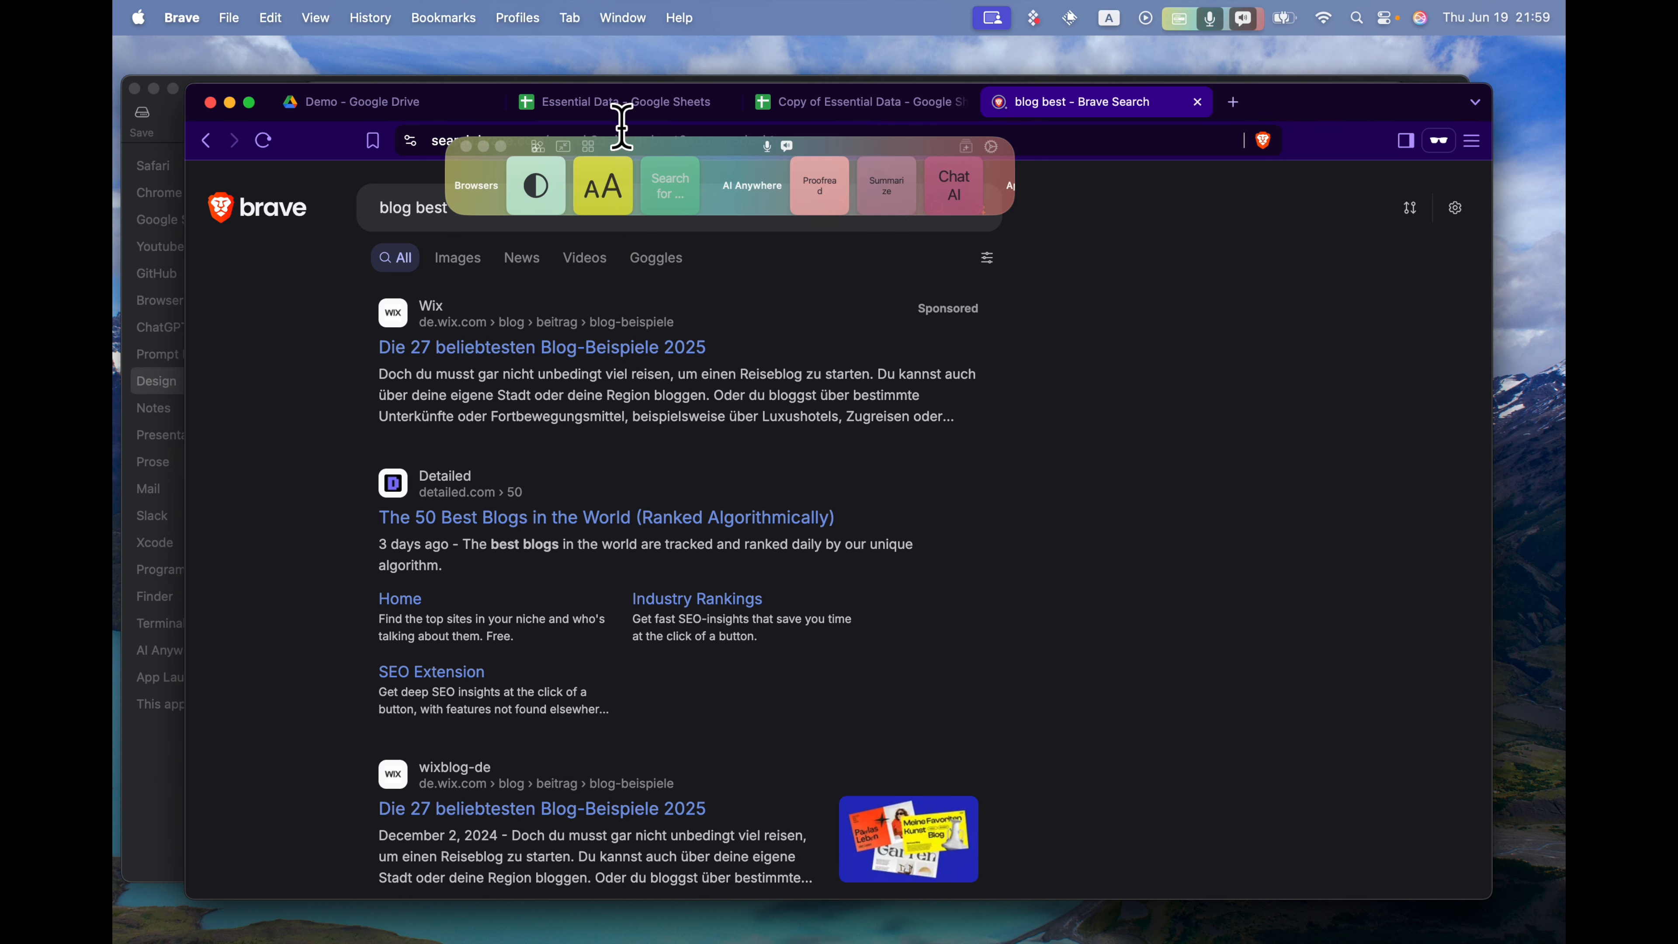
click(627, 106)
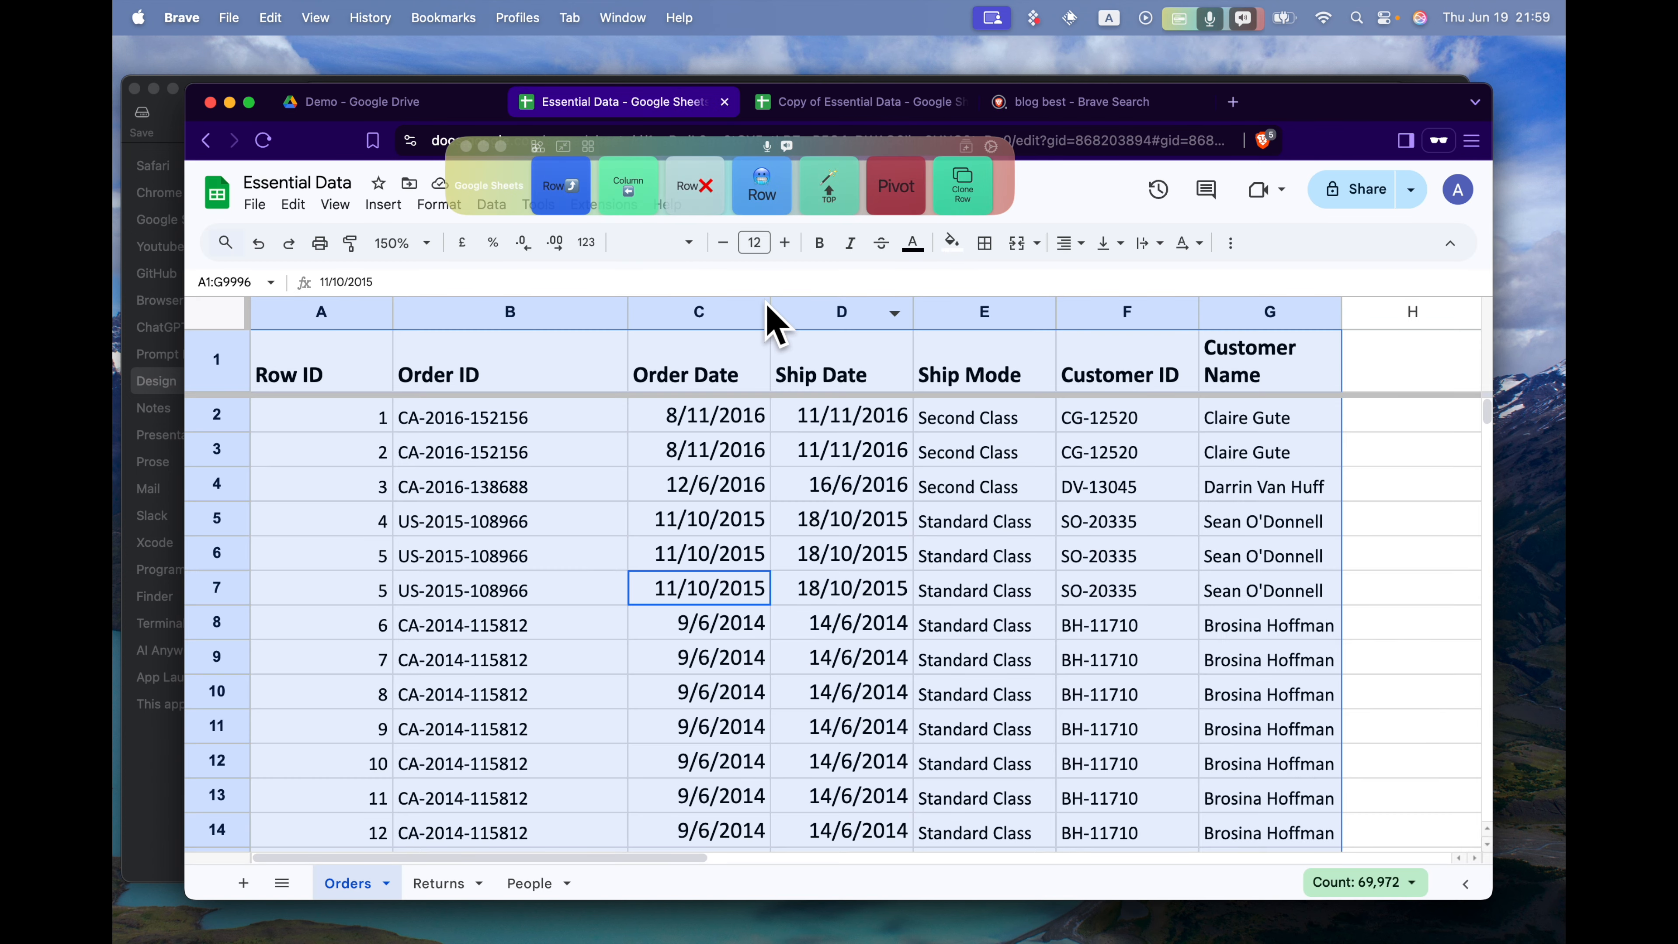
Switch to Dopdock, close the Appearance window and open the Google Sheets context's command for inserting a row above
key(super+Tab)
key(super+Tab)
key(super+Tab)
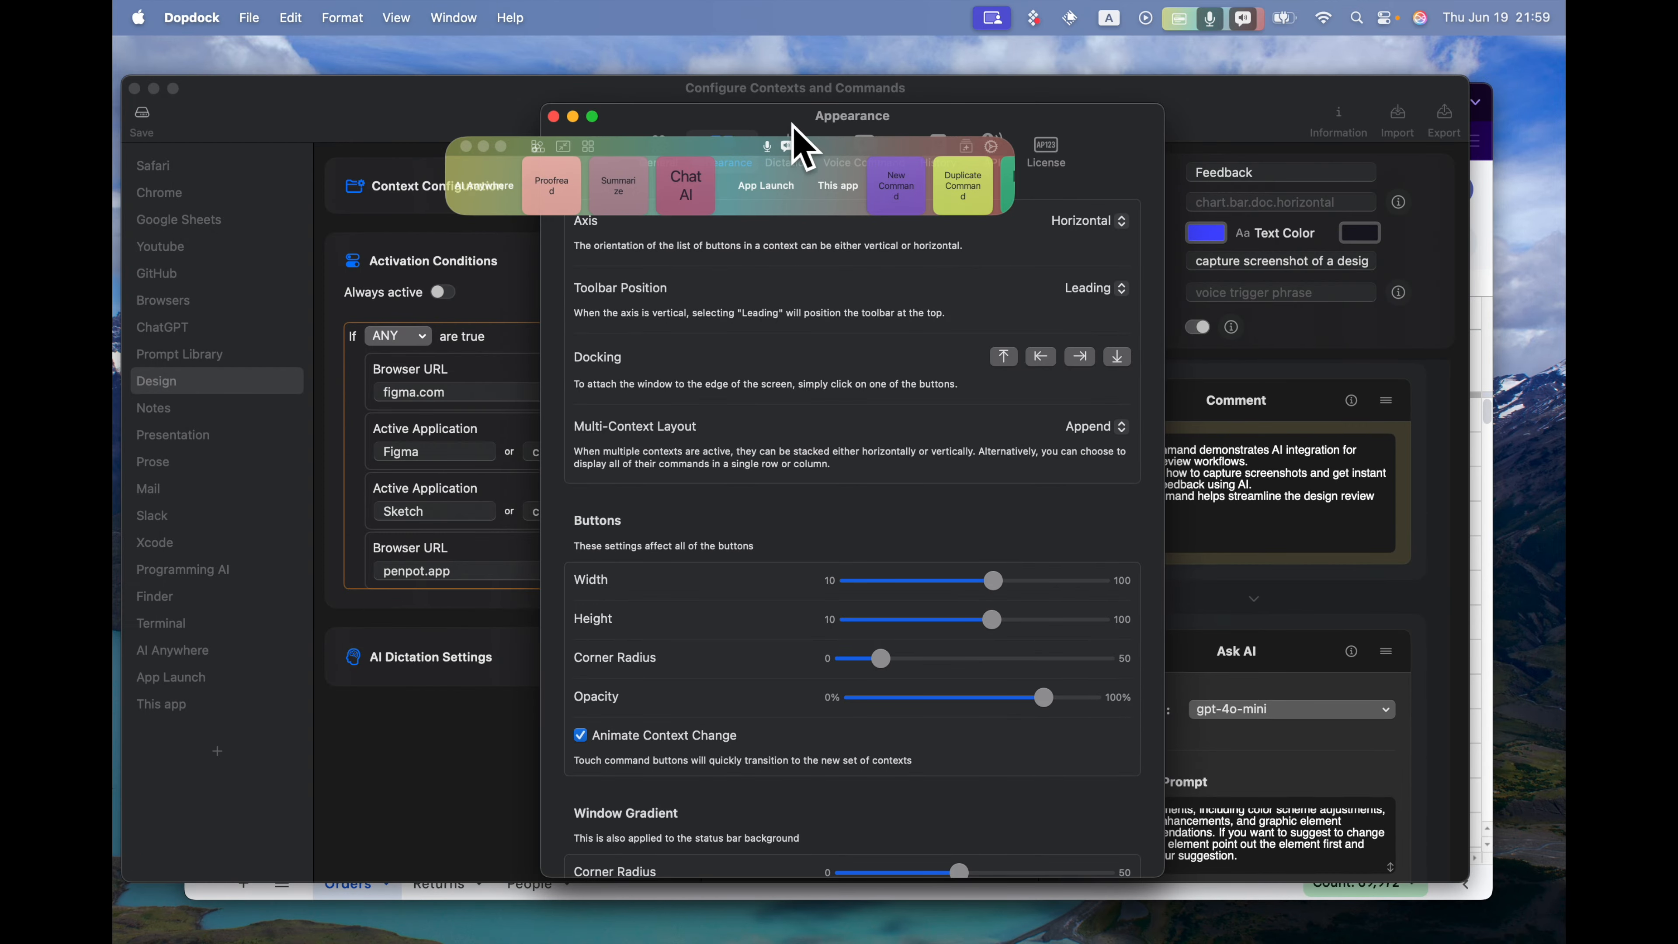
click(553, 117)
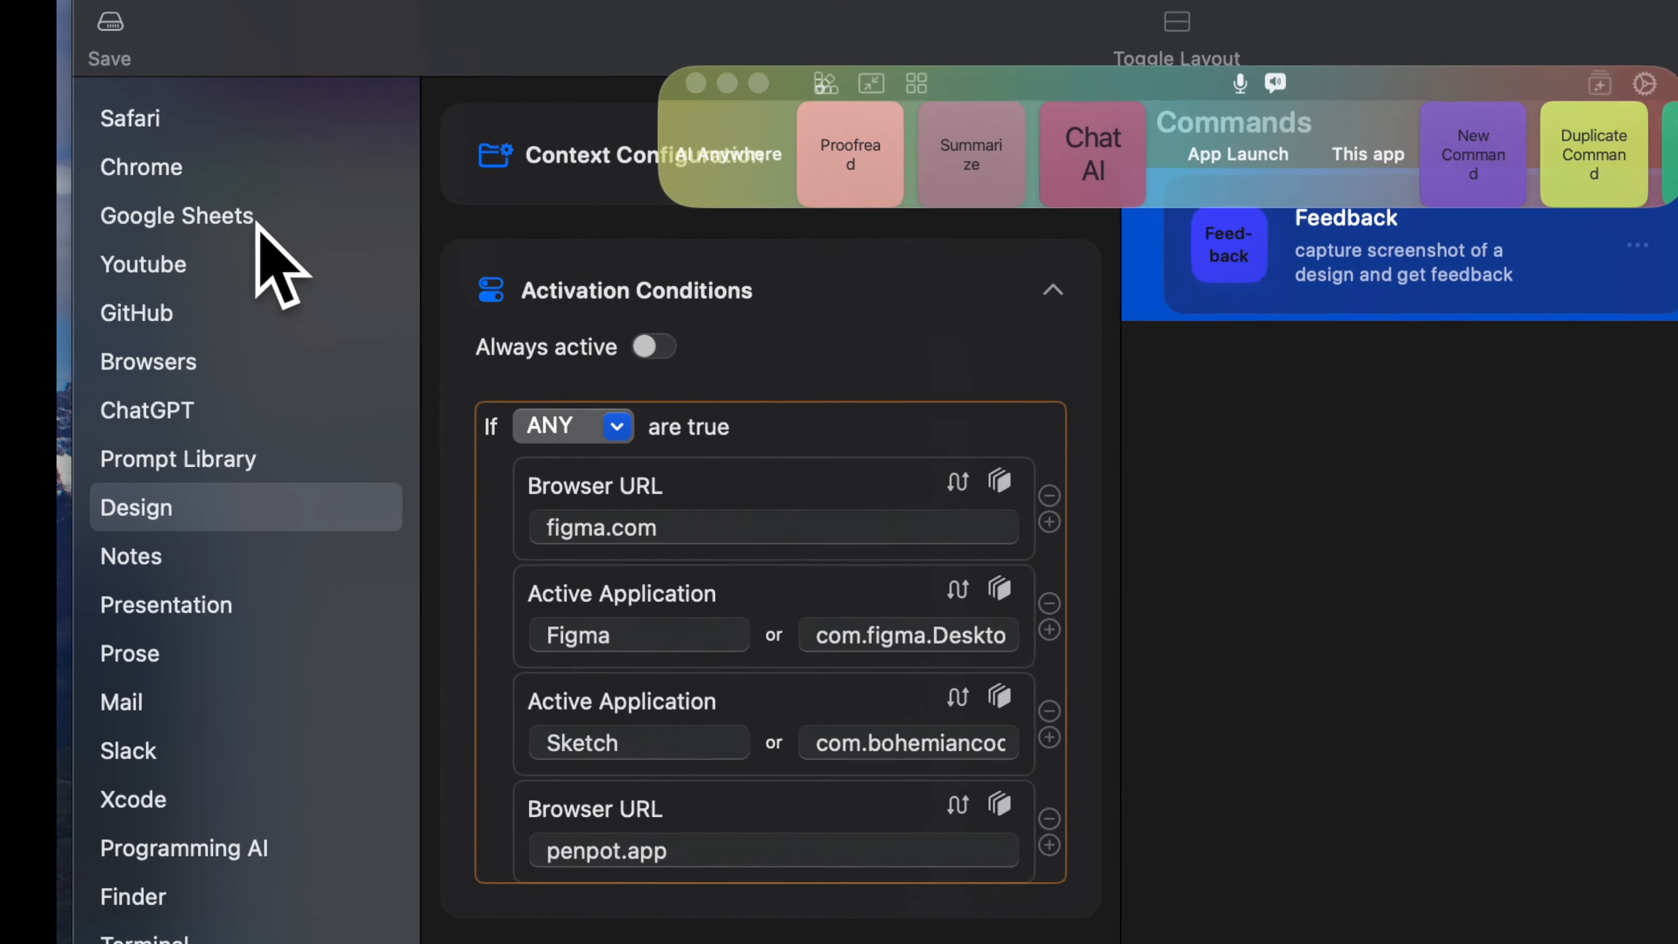
click(224, 225)
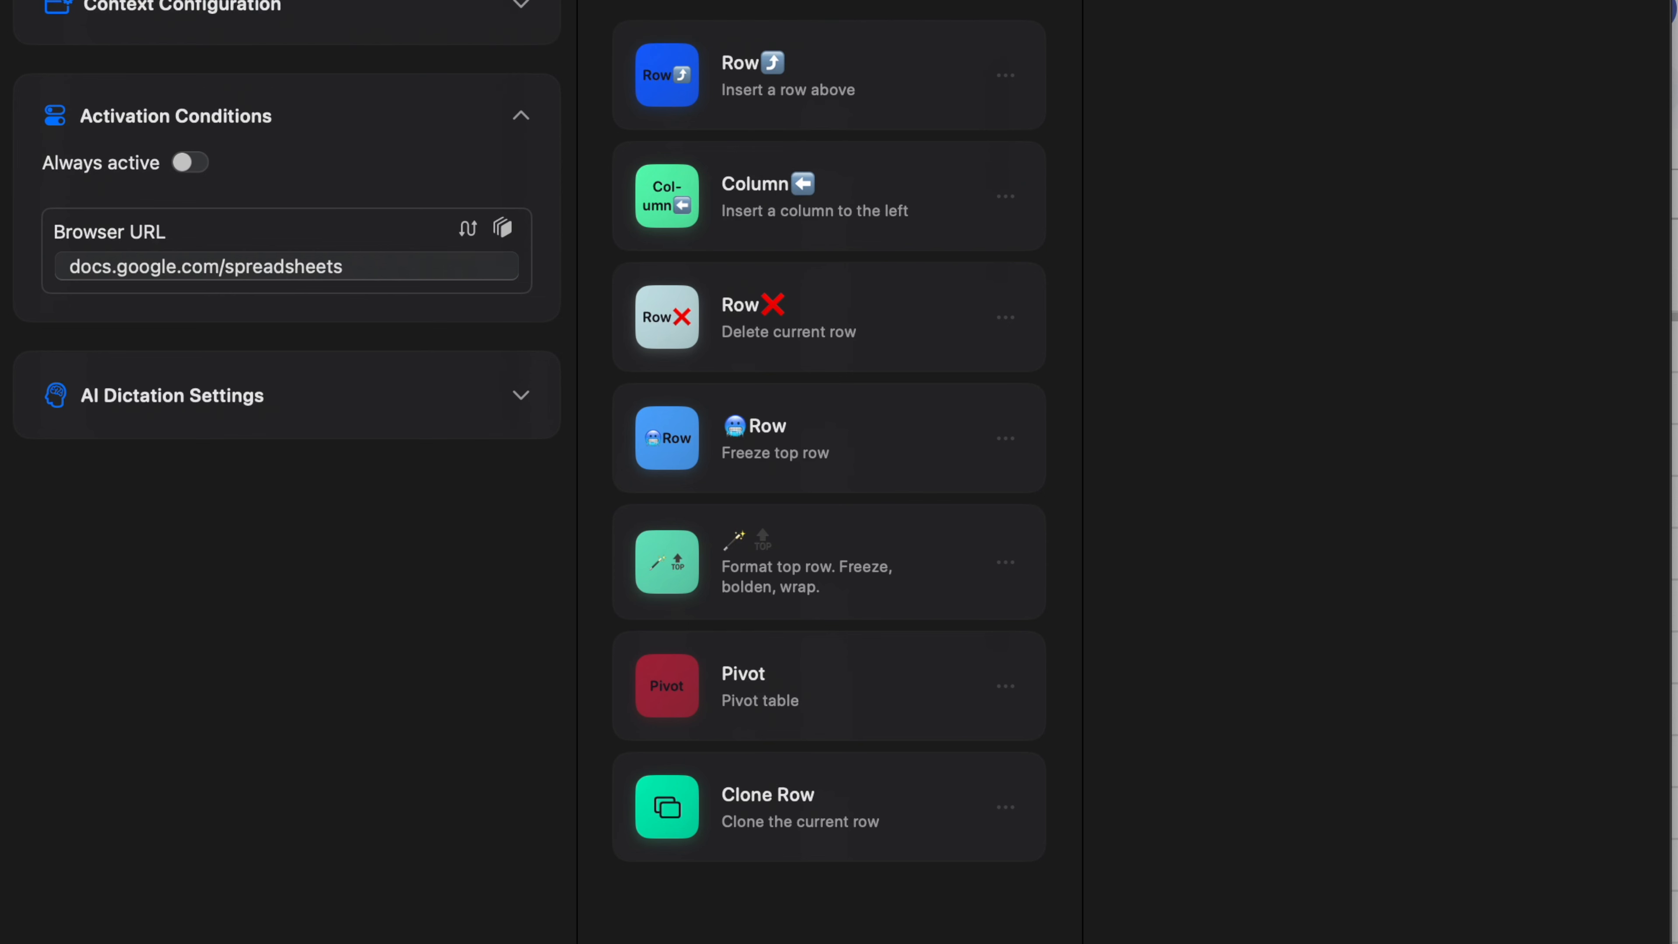
click(793, 119)
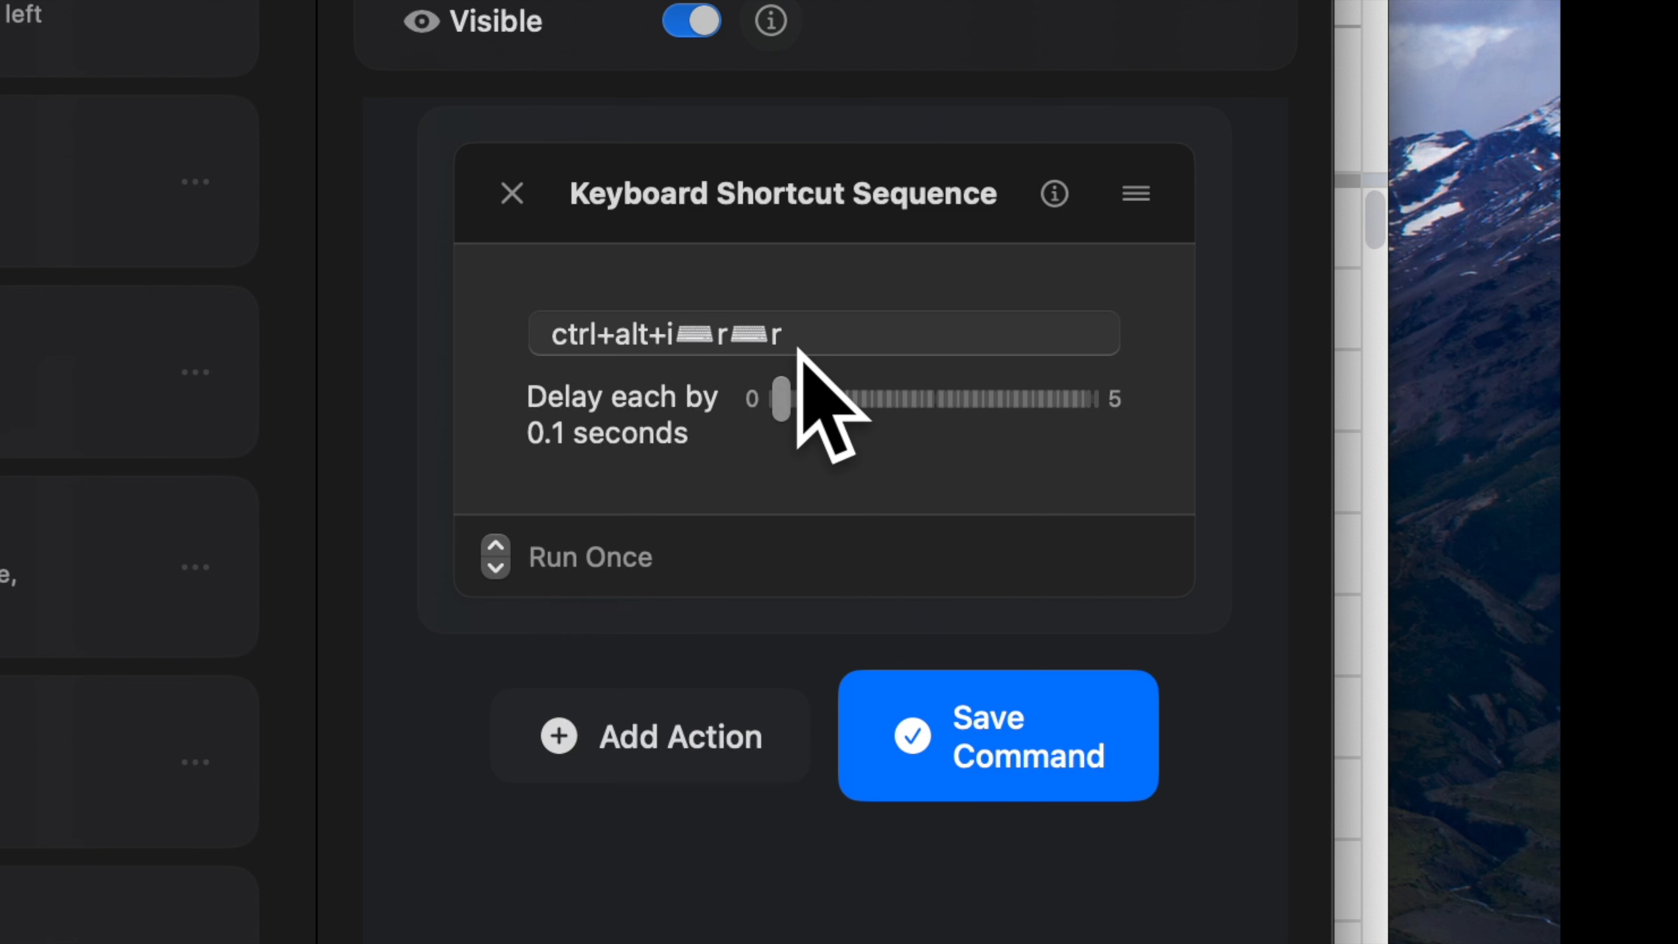
Return to the Essential Data spreadsheet in Brave and insert one row above row 5 of the Orders sheet
key(super+Tab)
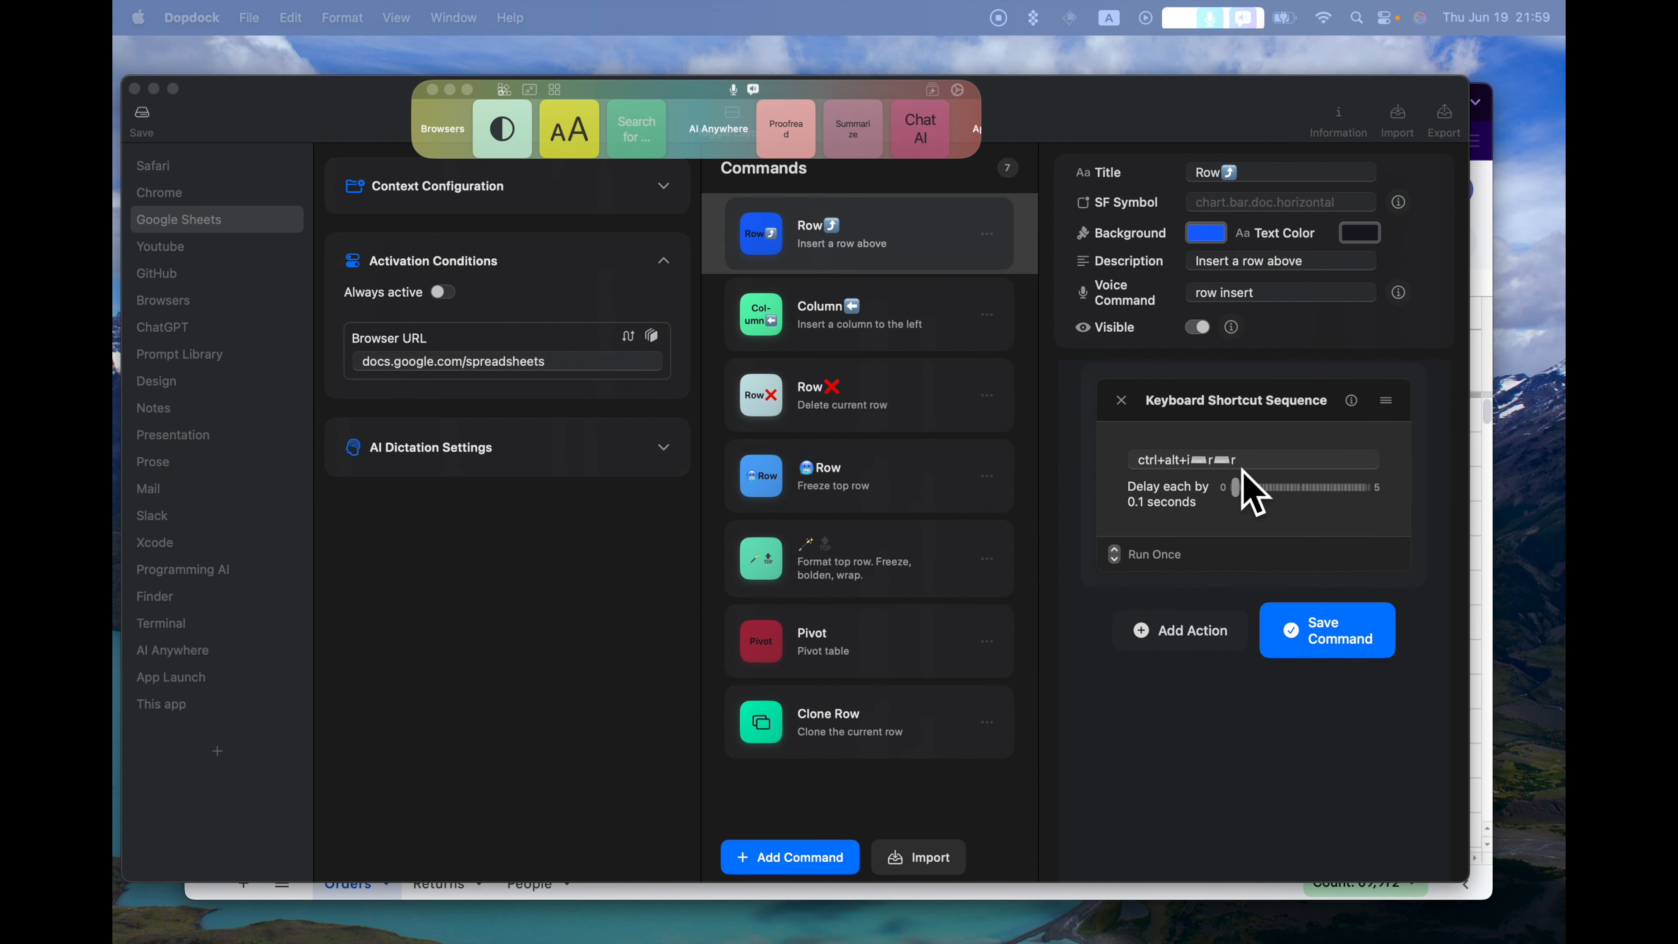
key(super+Tab)
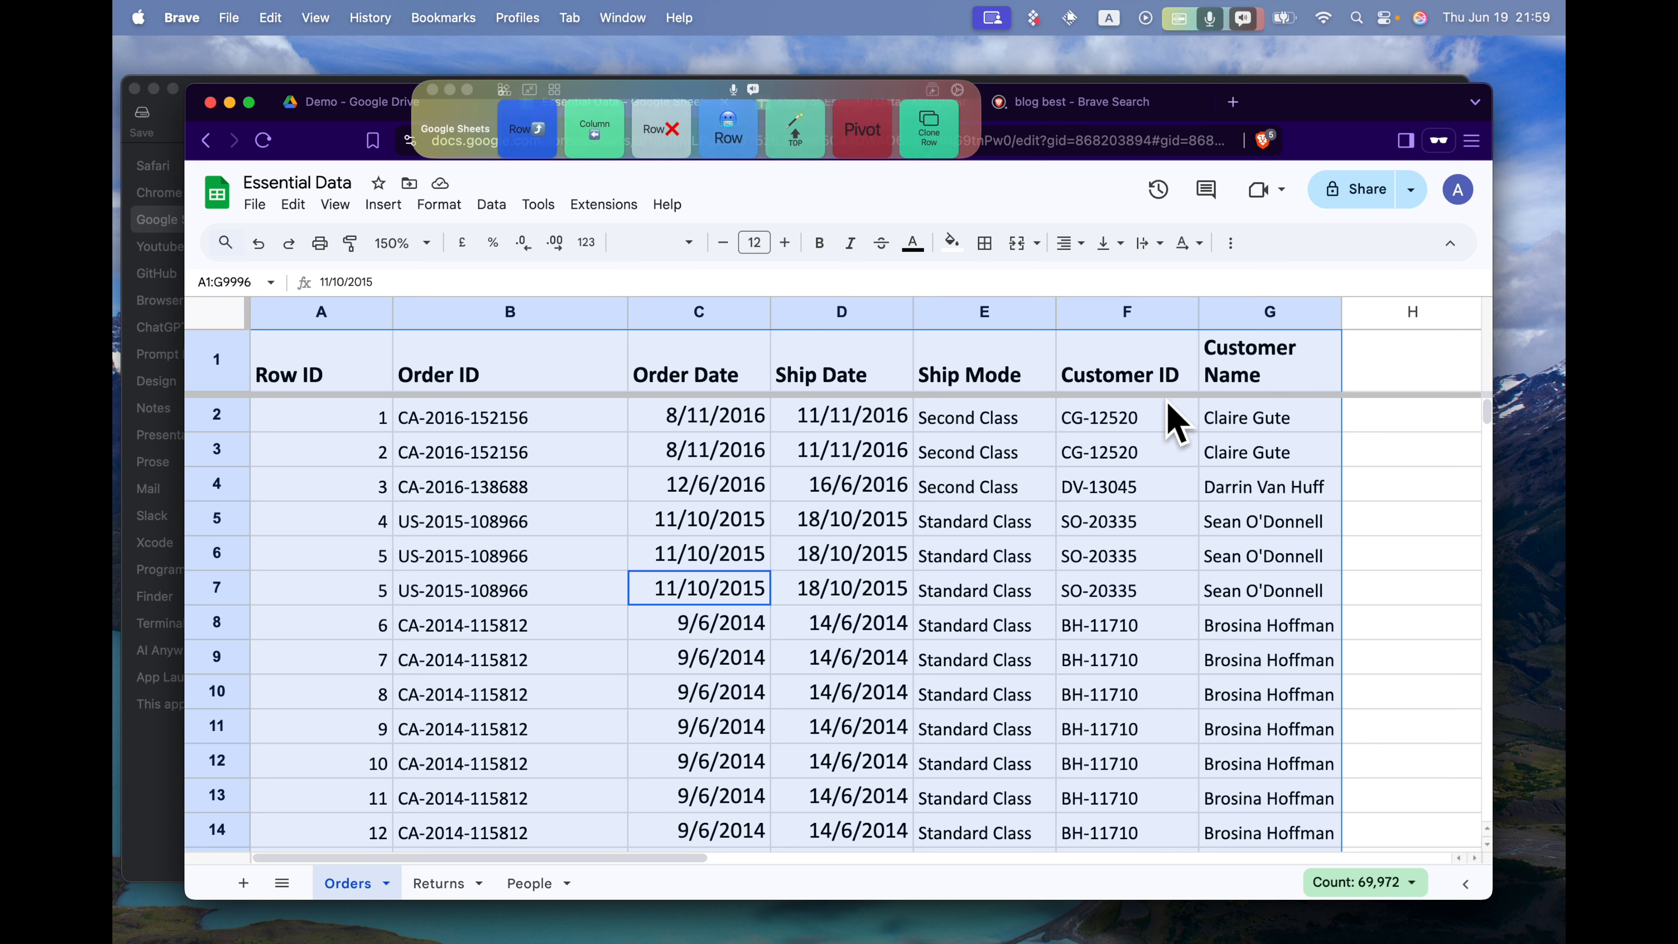
click(461, 521)
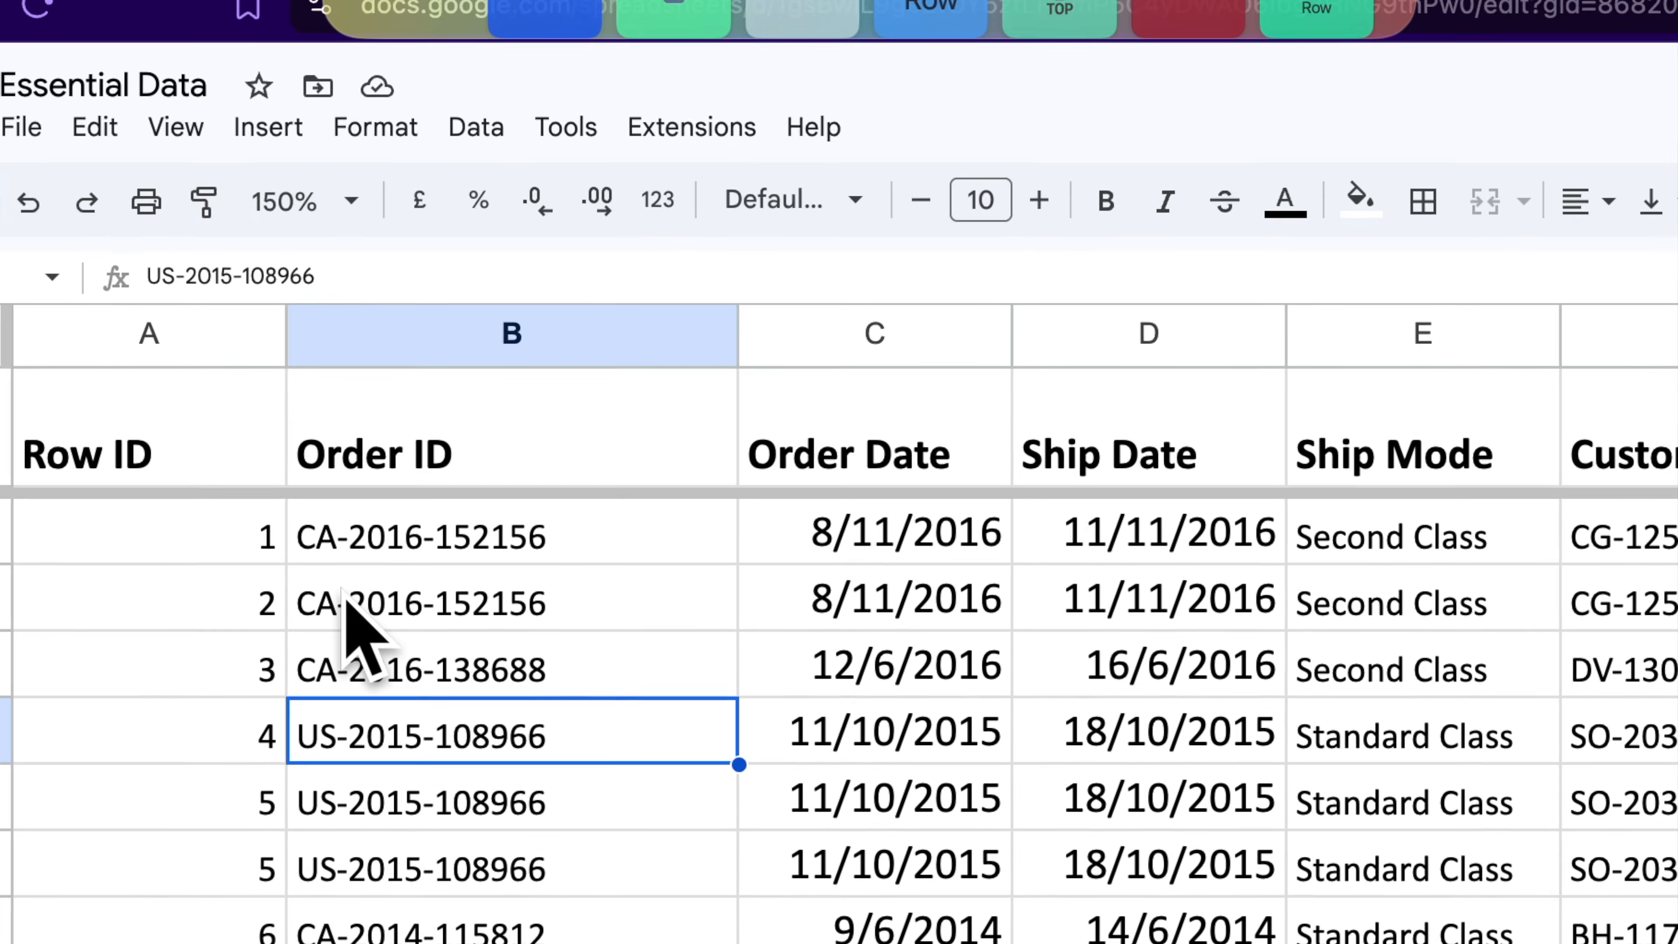
key(ctrl+alt+i)
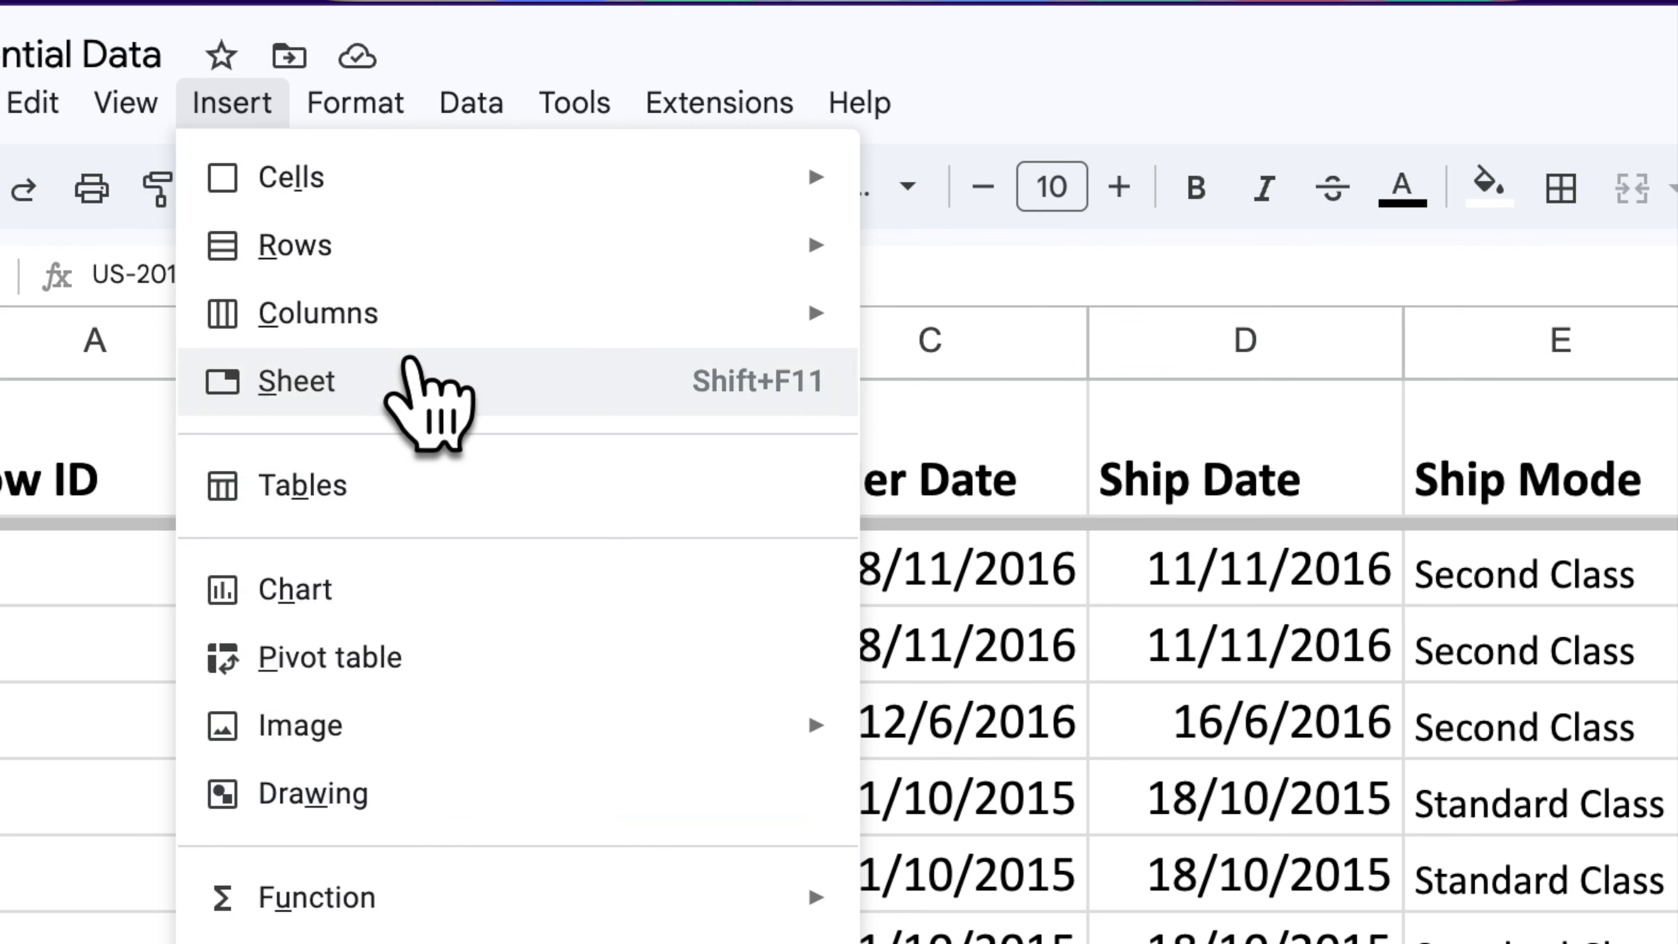
mouse_move(378, 257)
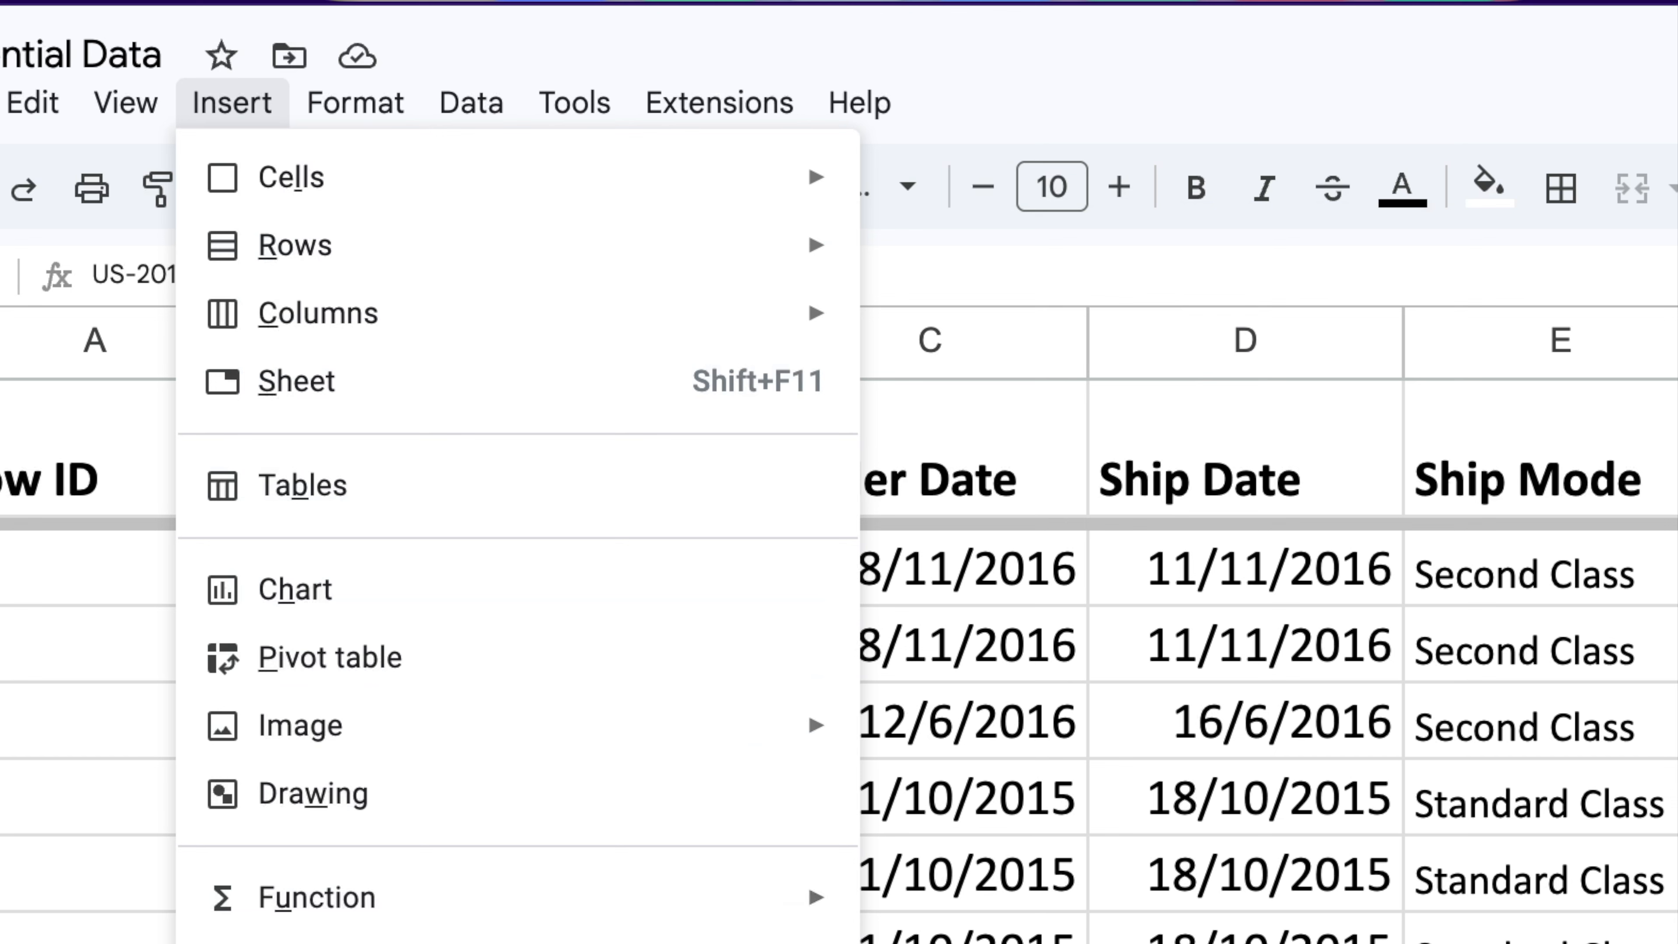
mouse_move(390, 349)
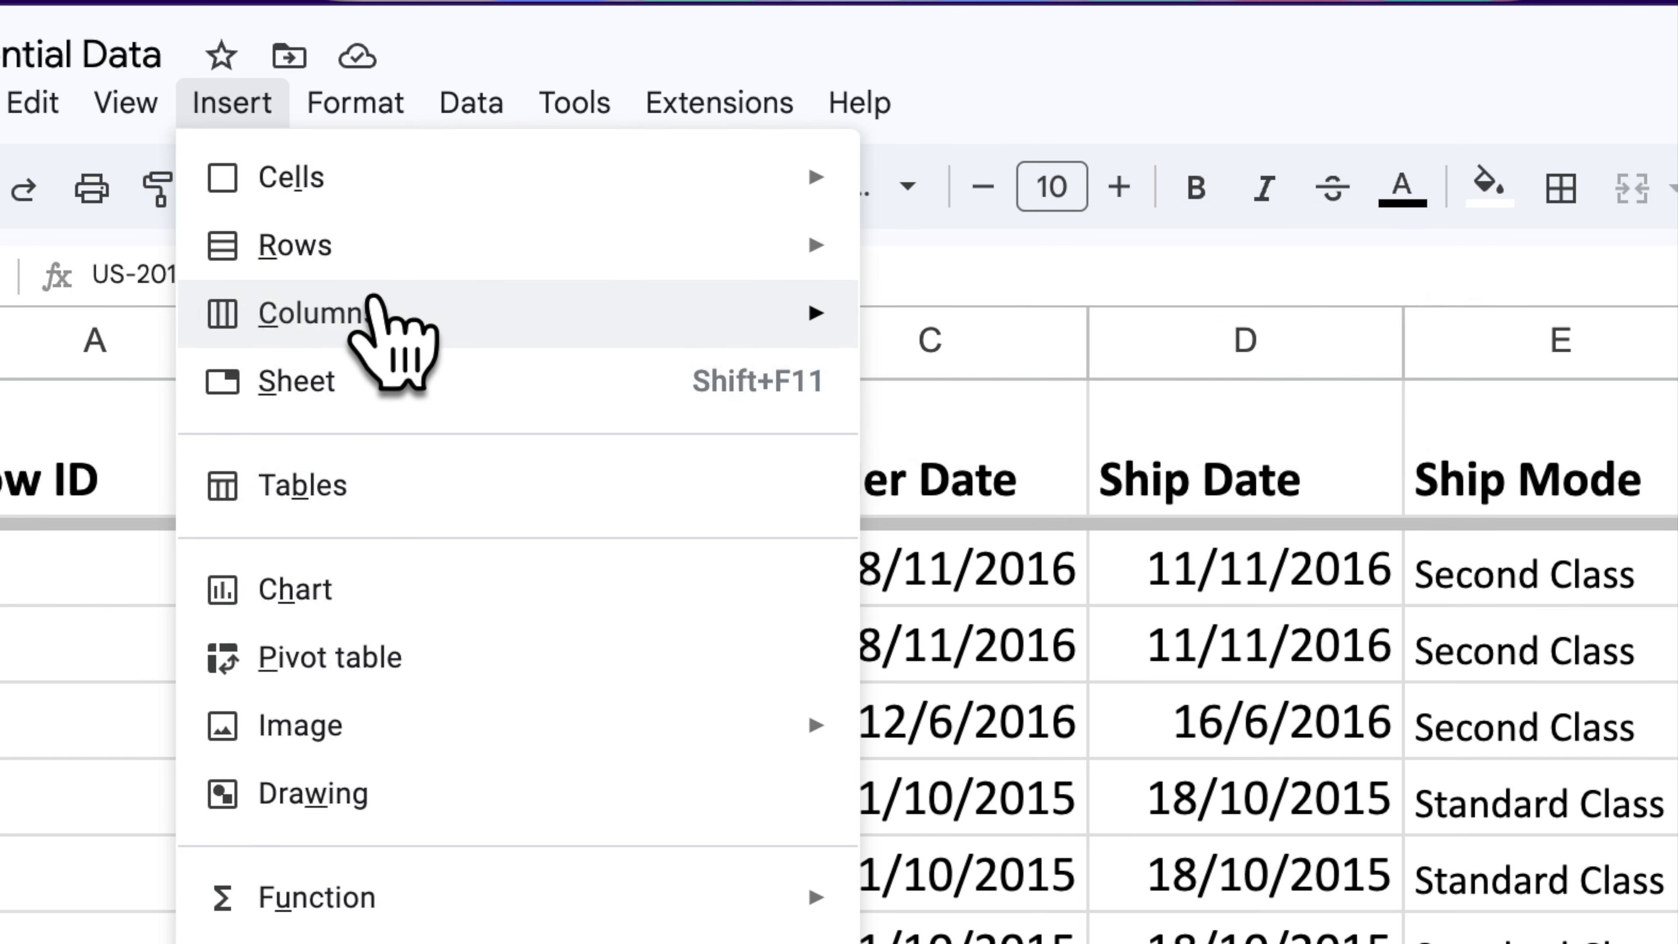
key(r)
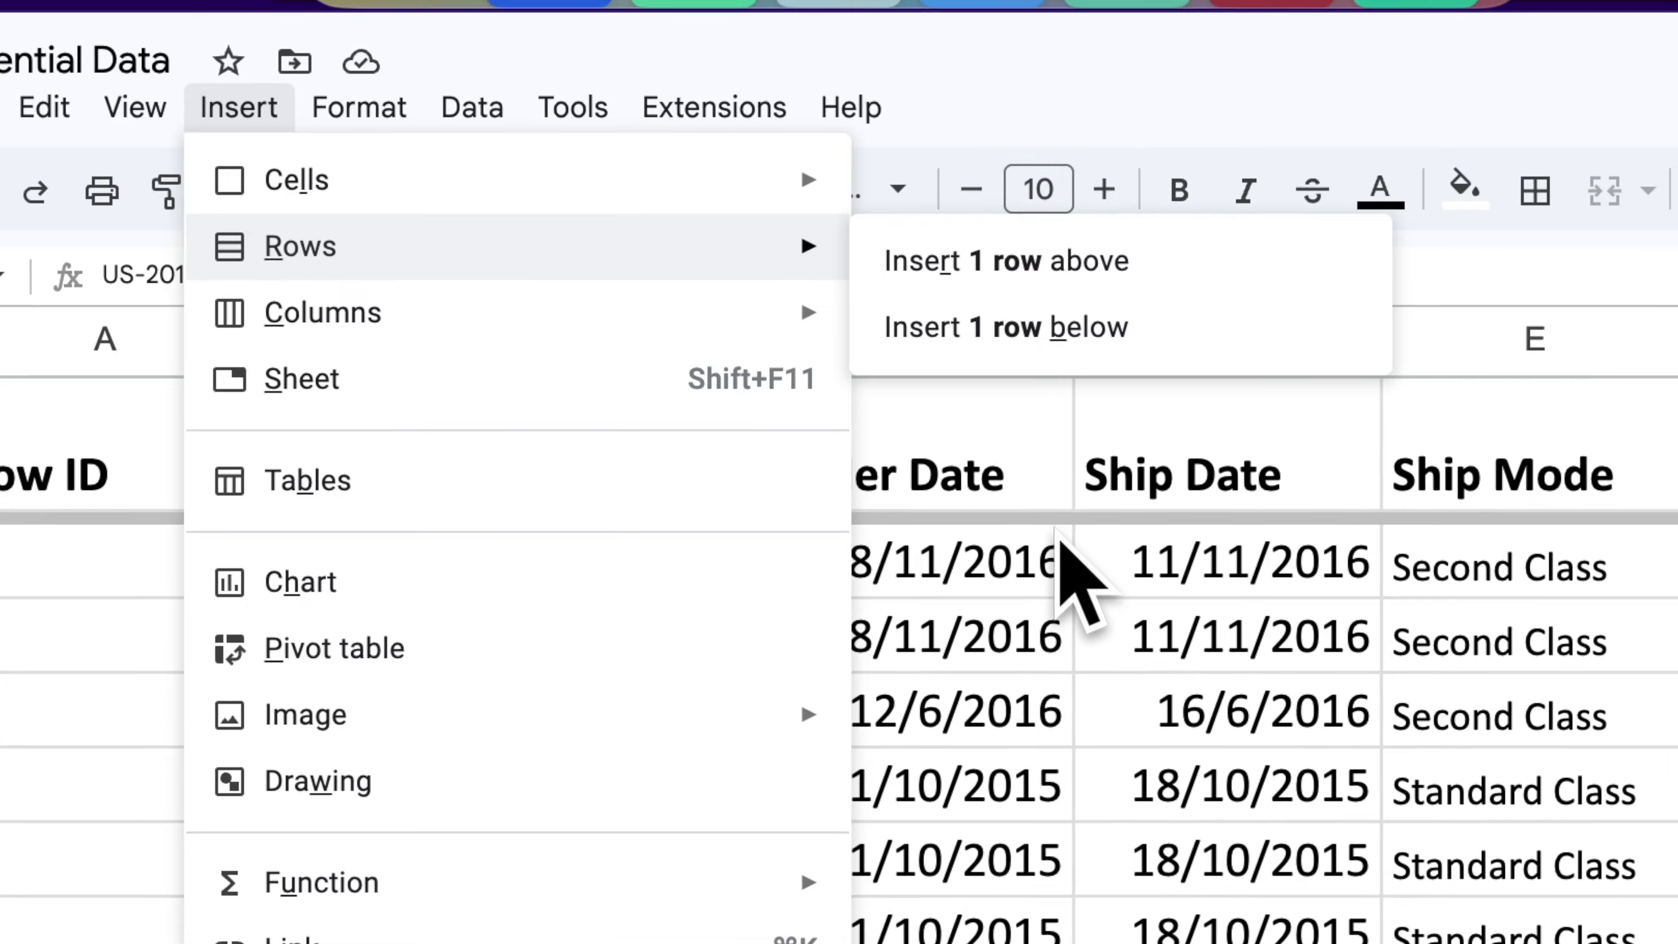
key(r)
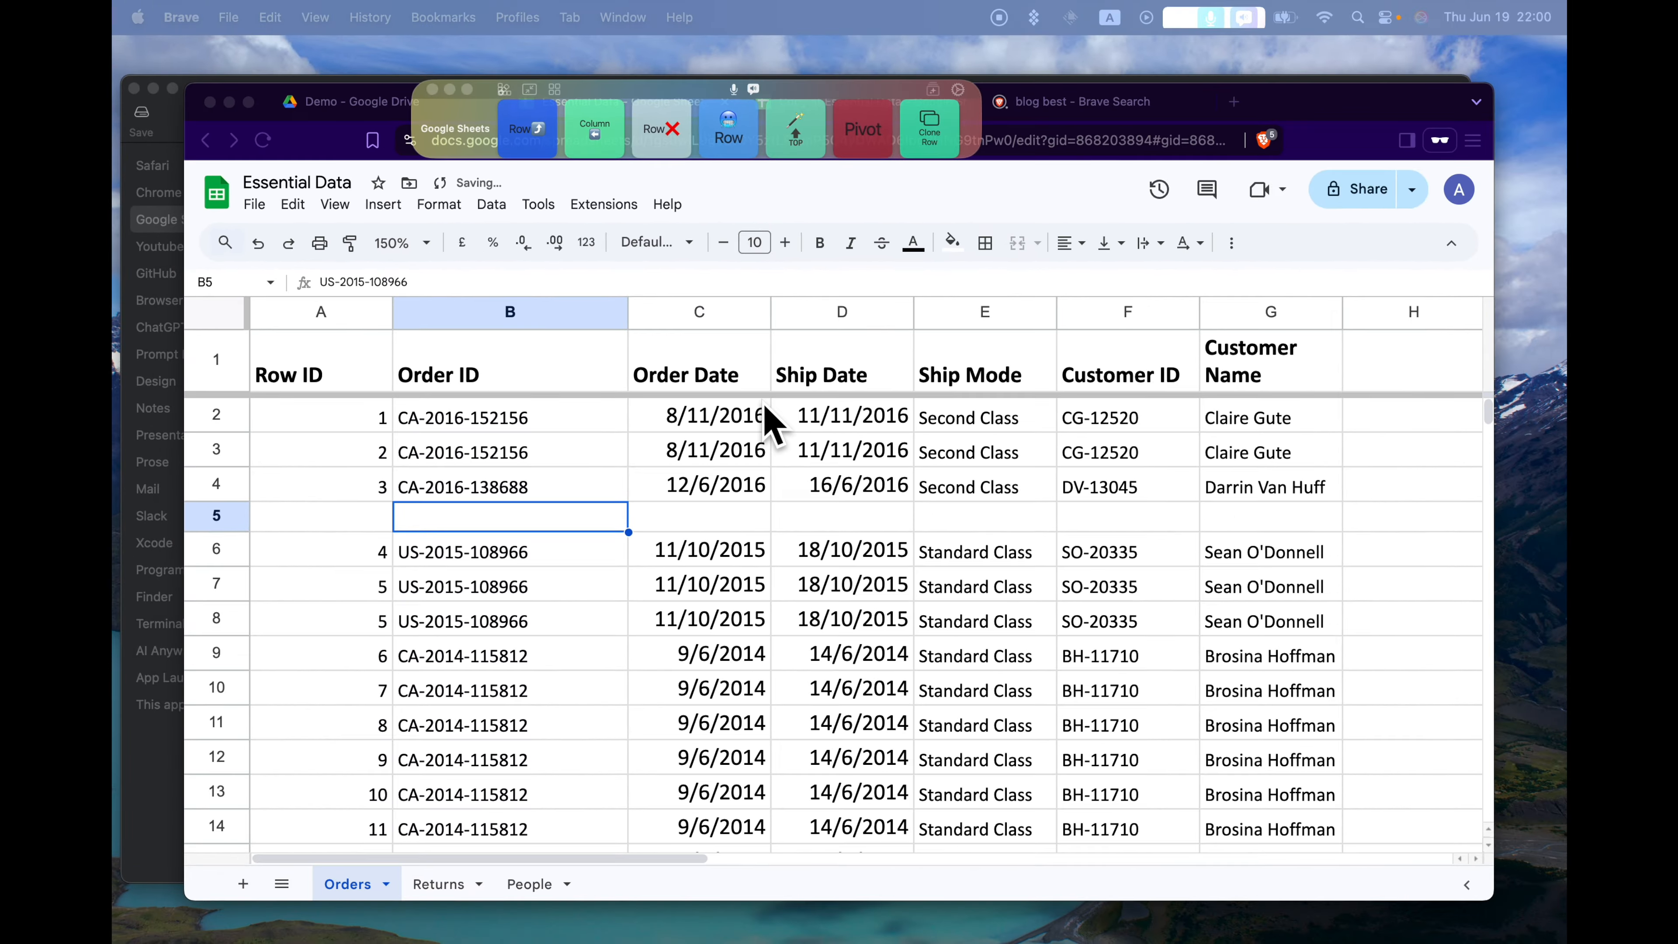
Switch to Dopdock and examine the action sequences of the top-row formatting command and the Pivot command
key(super+Tab)
key(super+Tab)
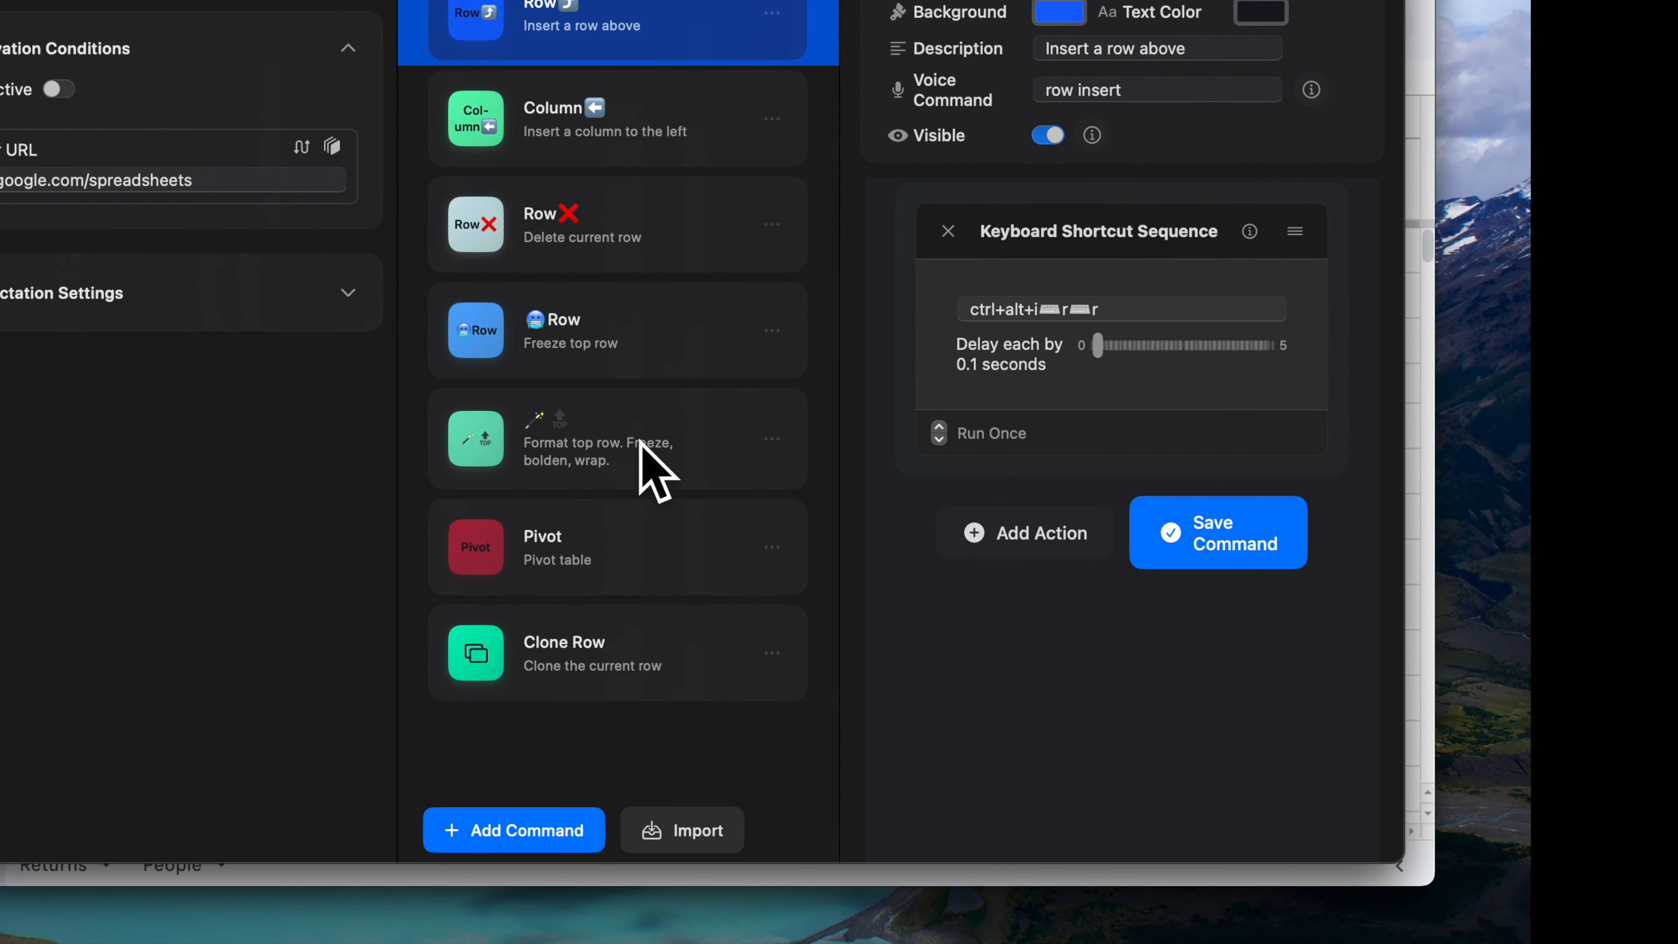
click(636, 444)
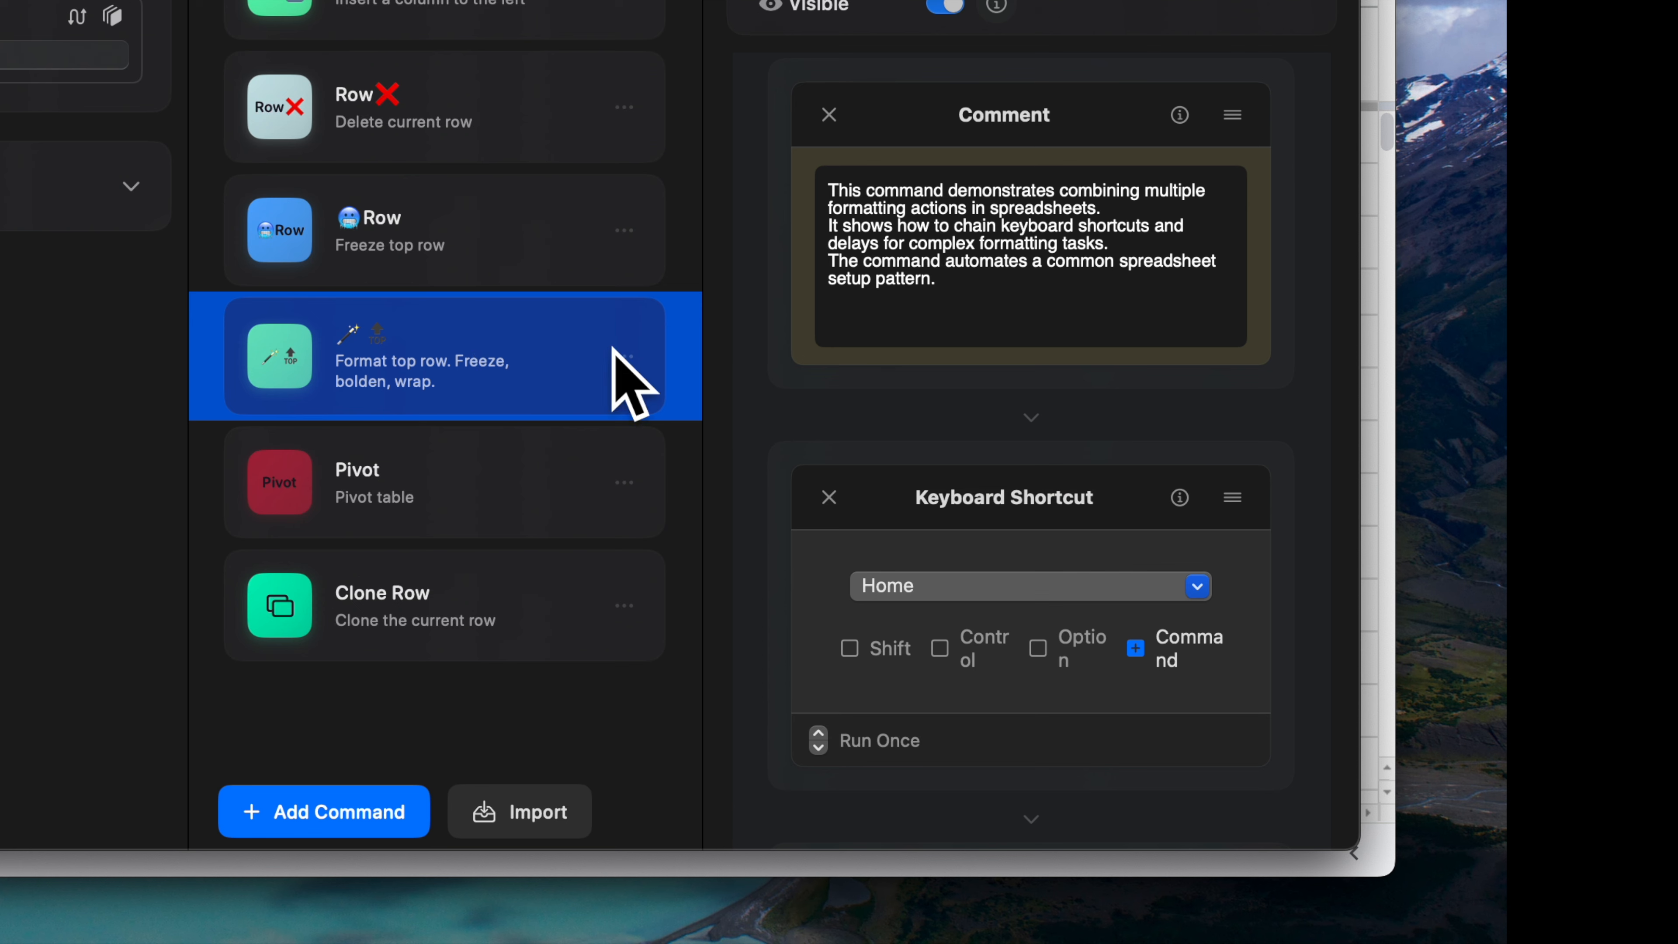
scroll(812, 423, down, 3)
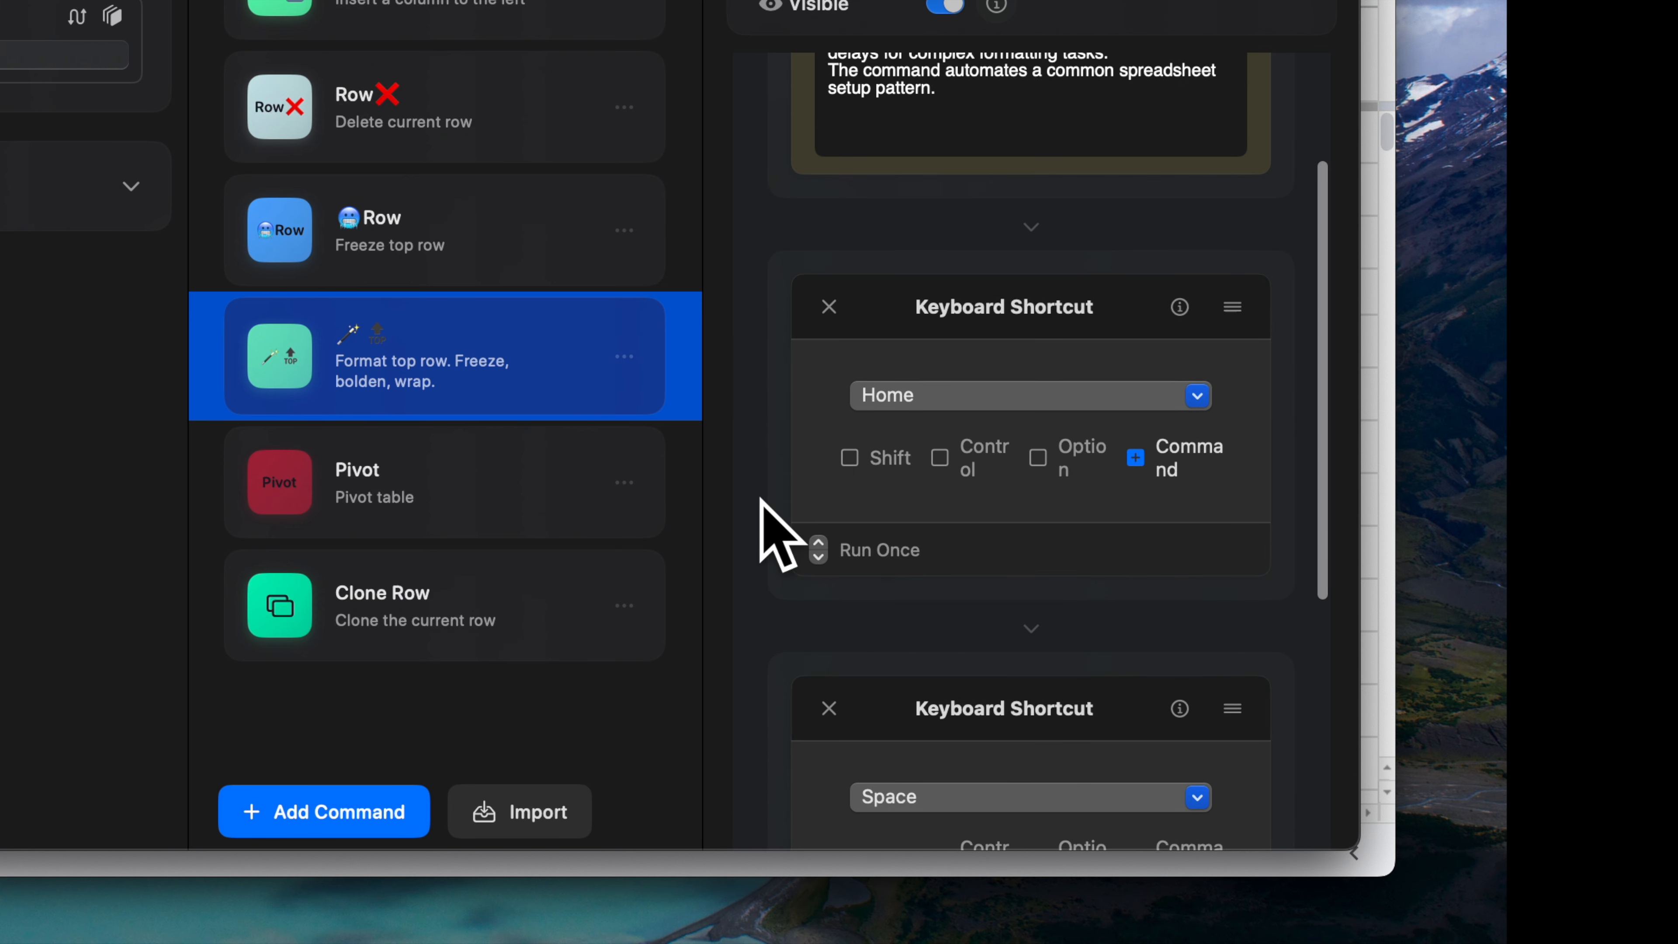
scroll(768, 536, up, 3)
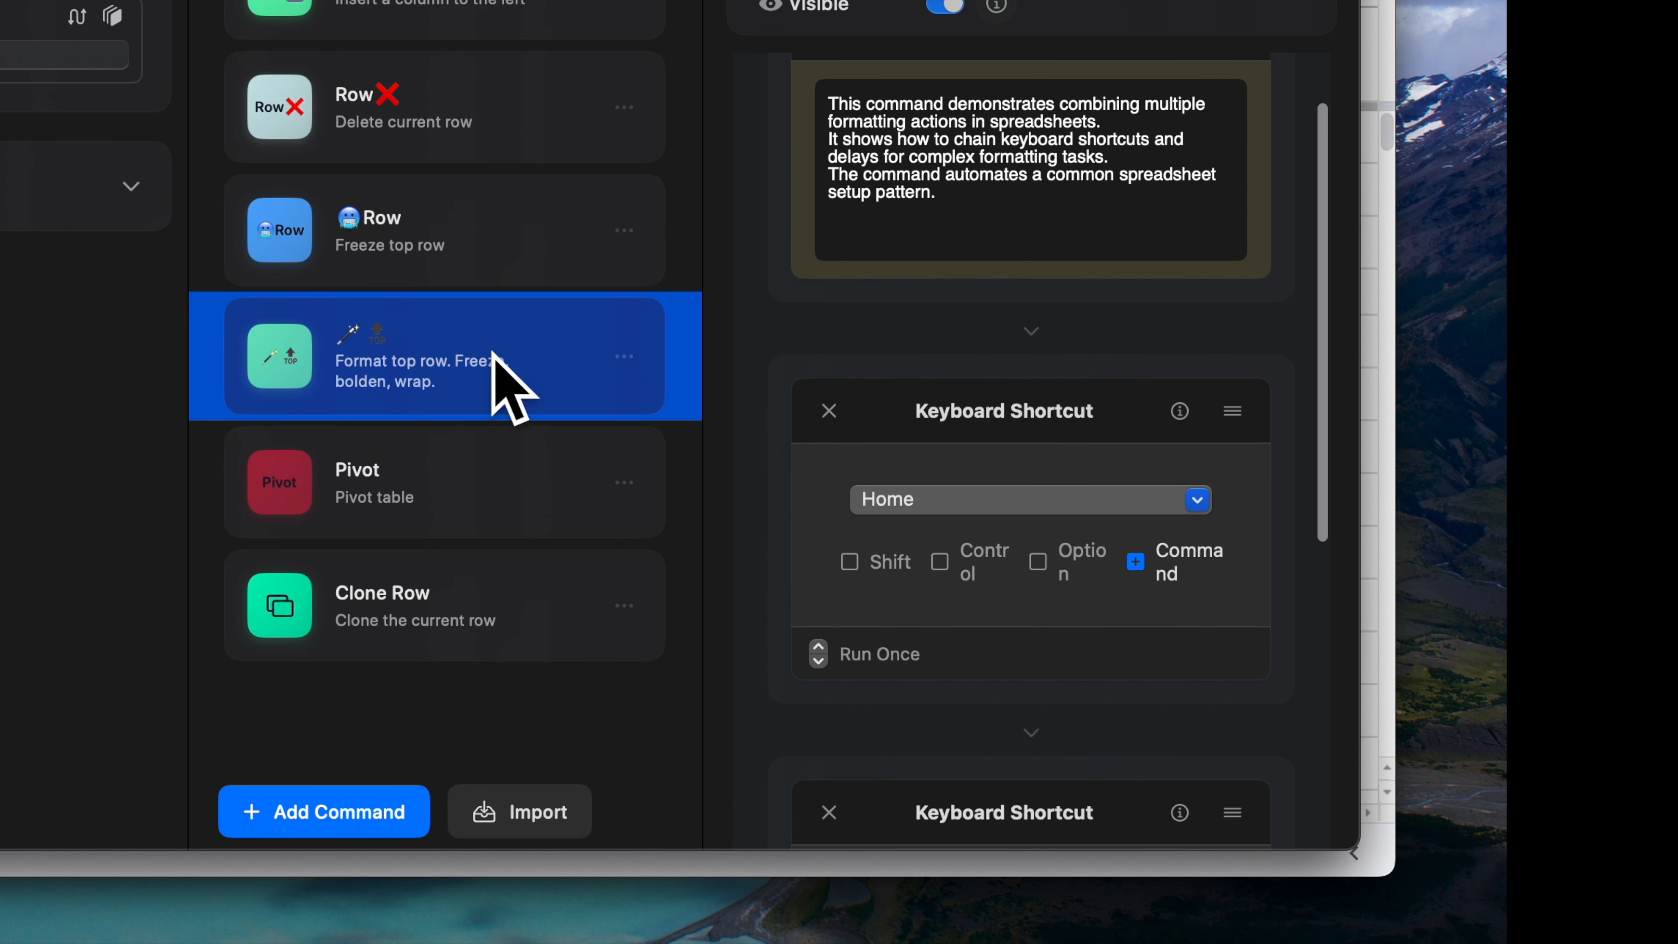
scroll(755, 423, down, 3)
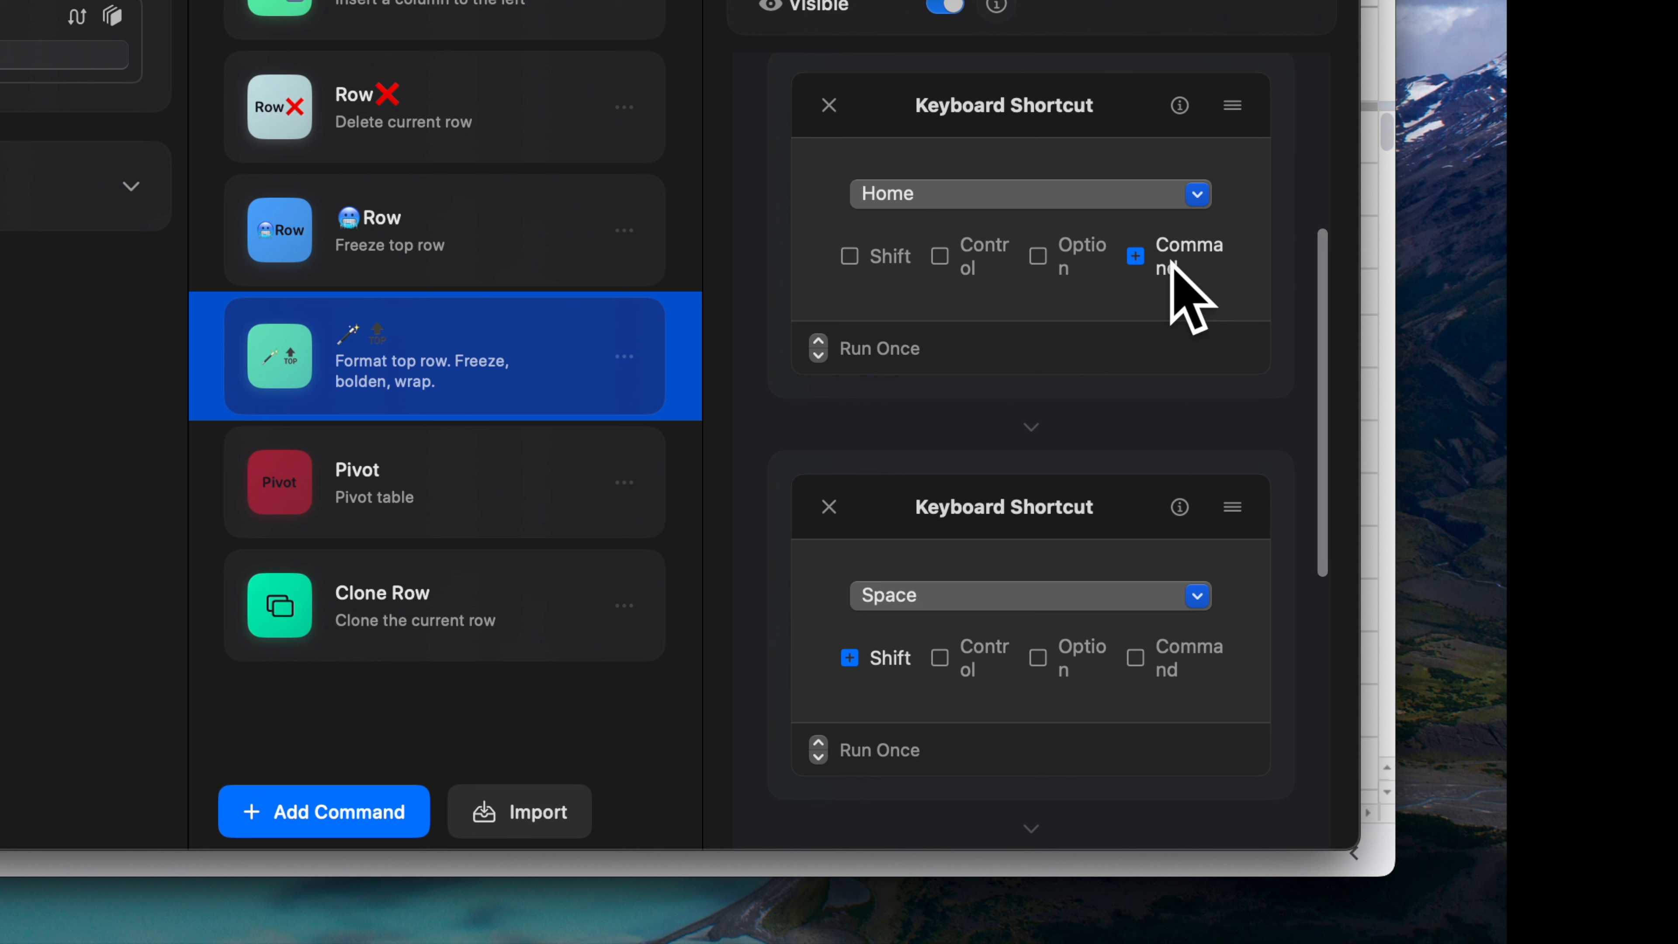
click(1133, 253)
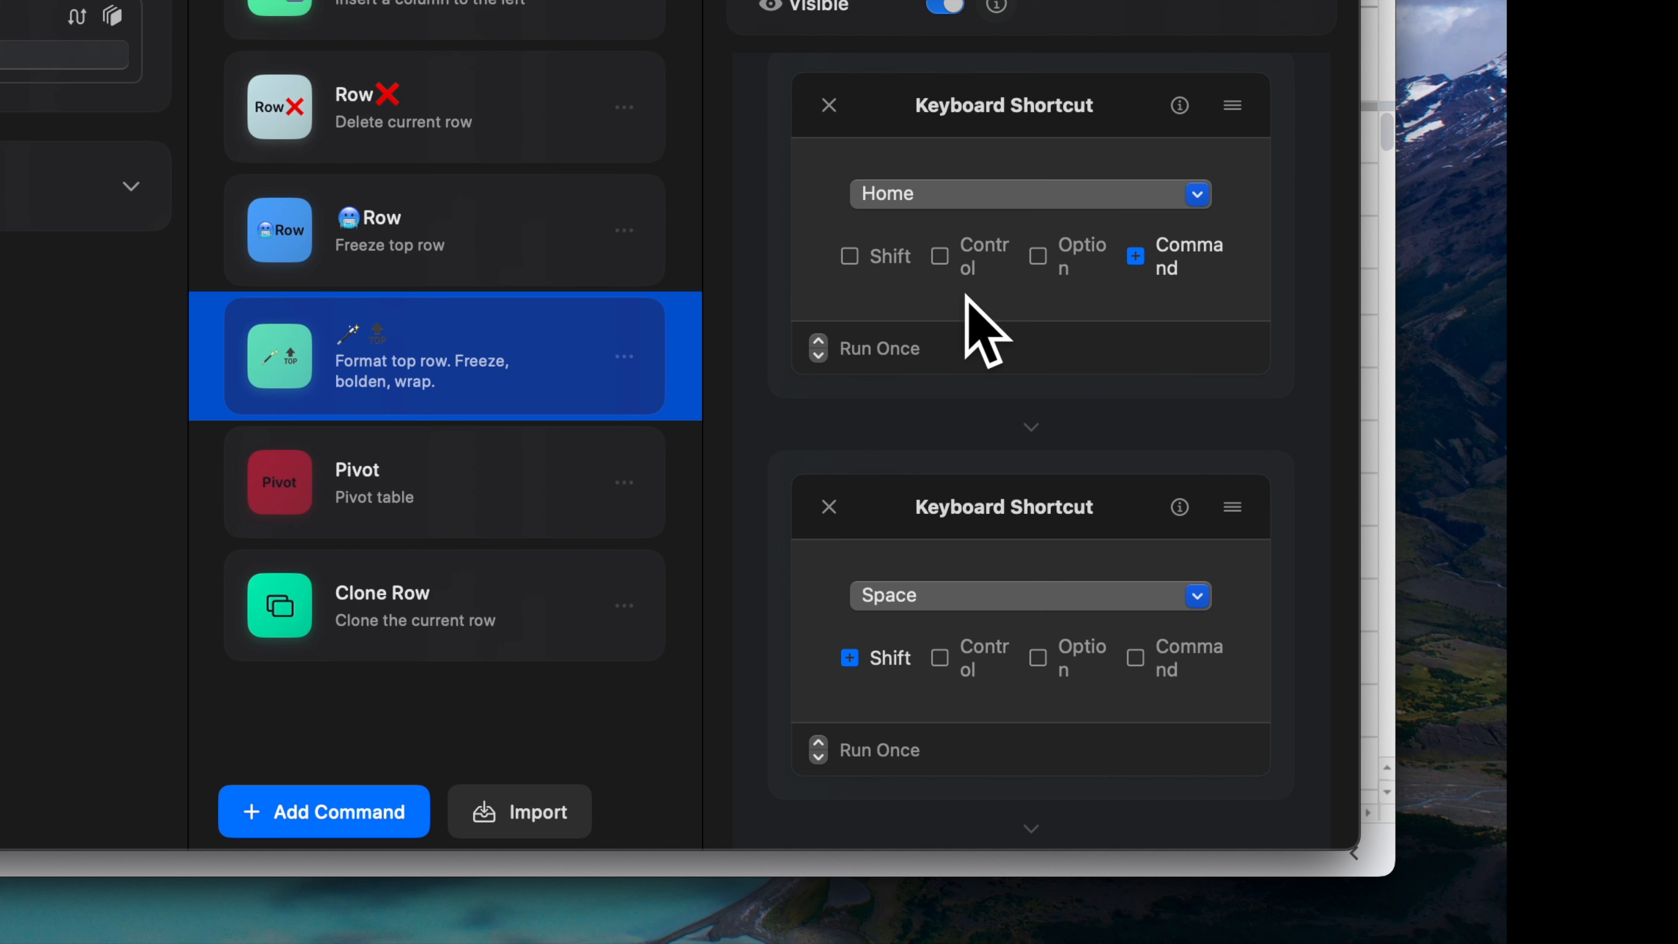
scroll(1024, 390, down, 5)
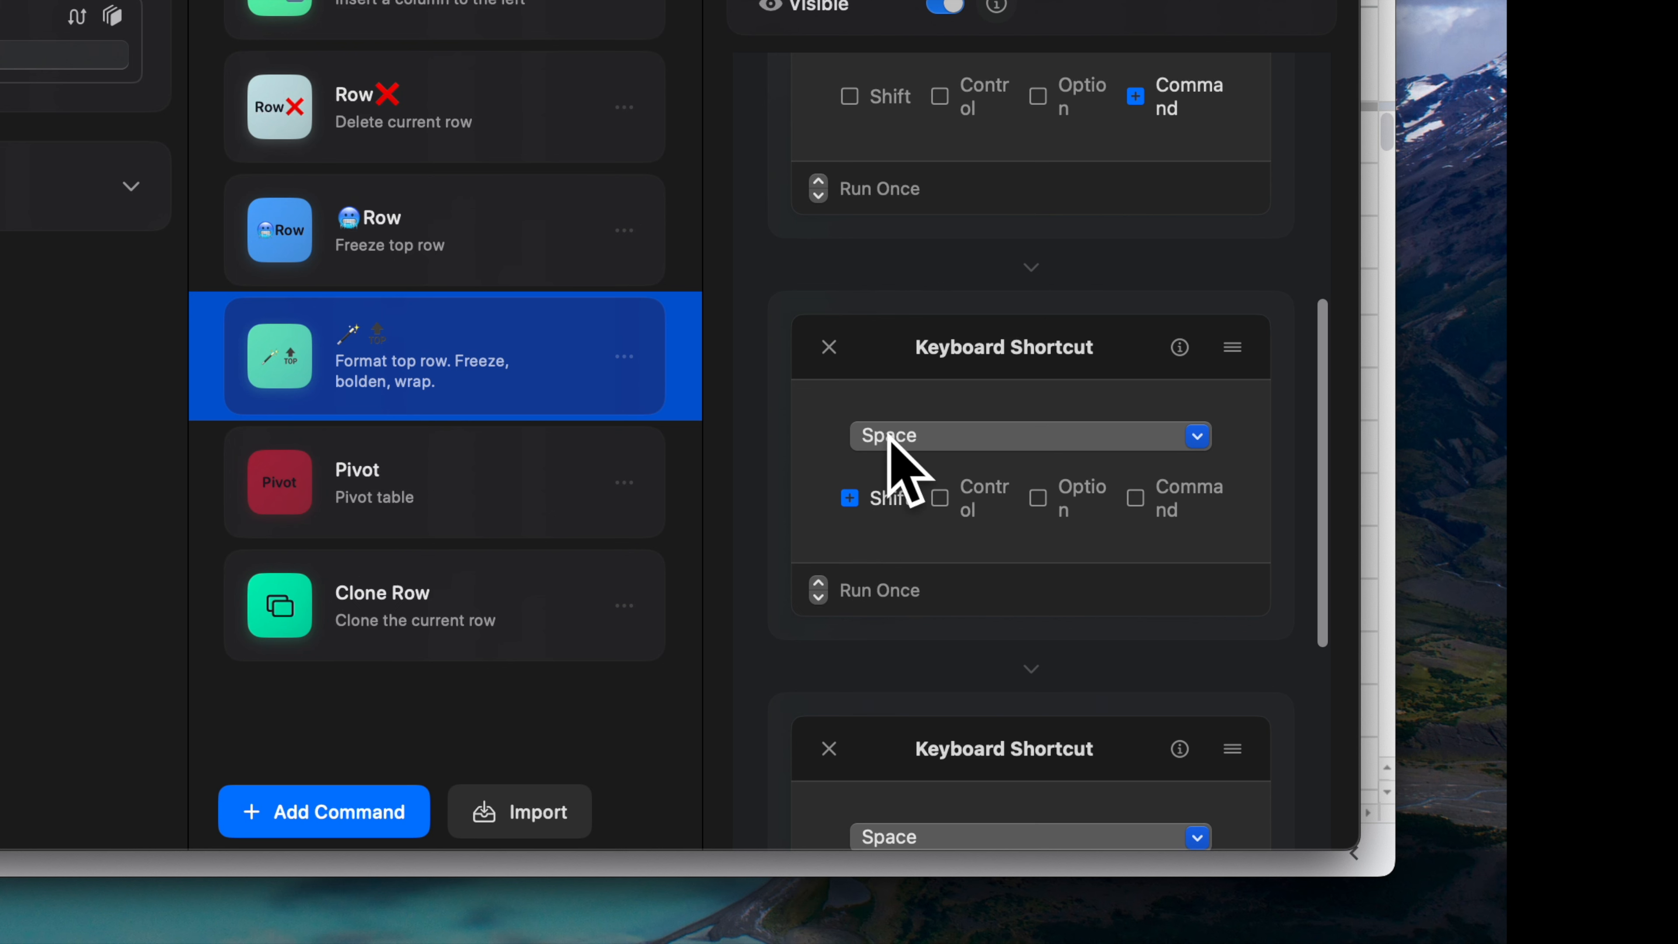
scroll(938, 552, down, 10)
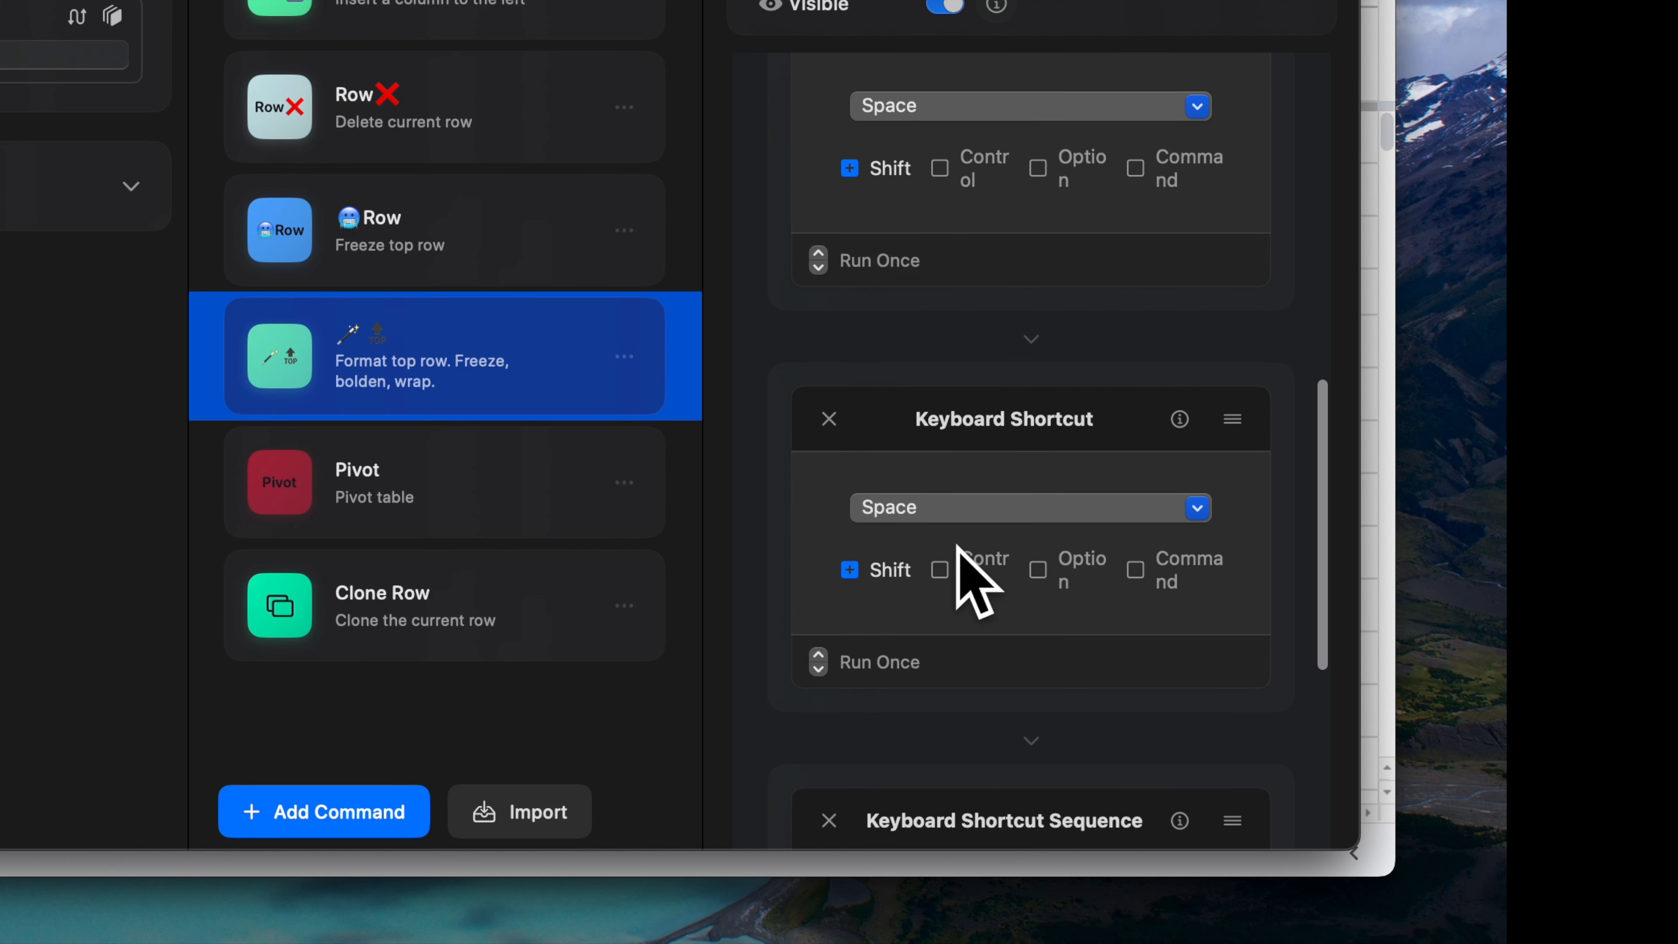
scroll(1029, 618, down, 1)
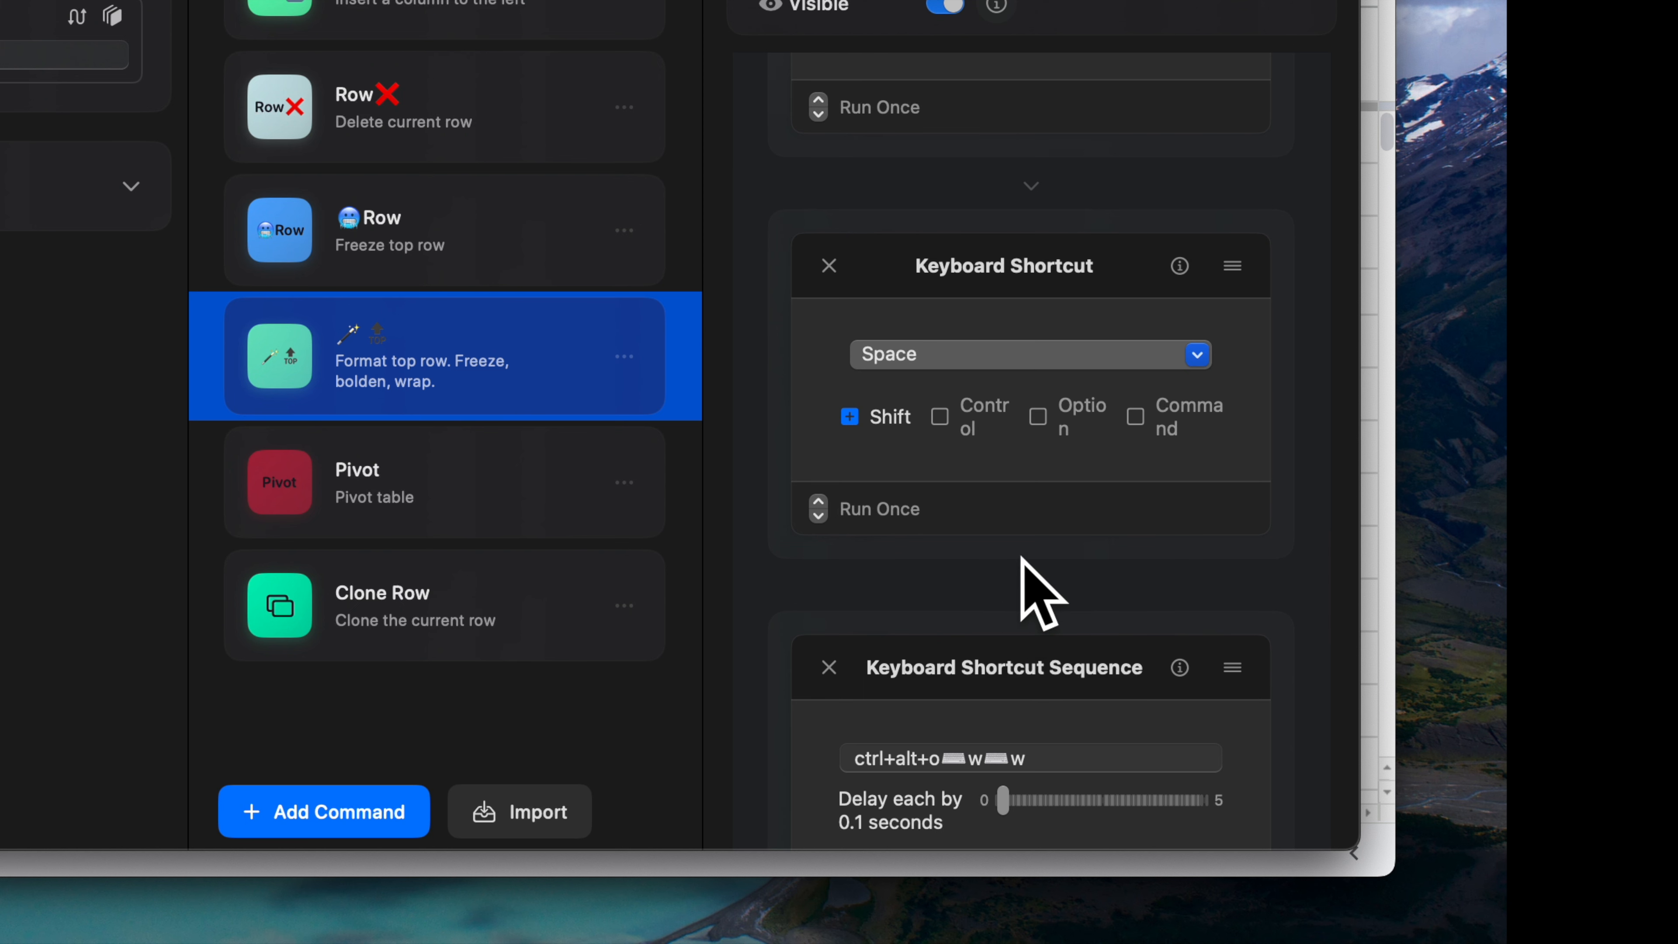
scroll(1022, 557, down, 8)
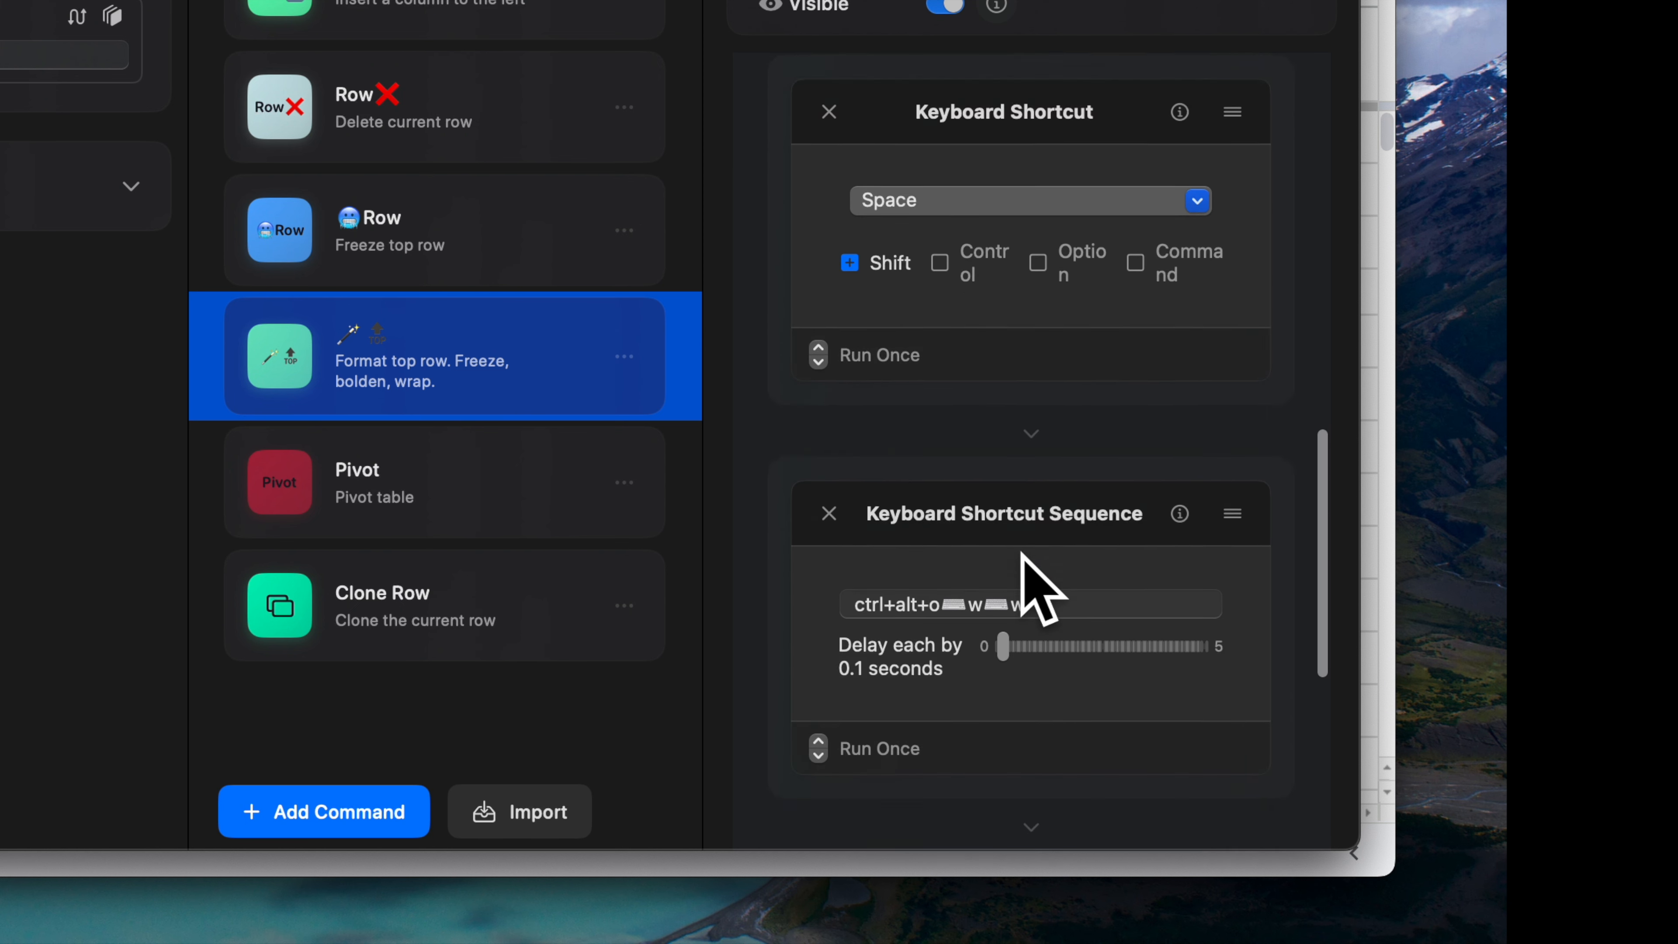
scroll(1041, 588, down, 4)
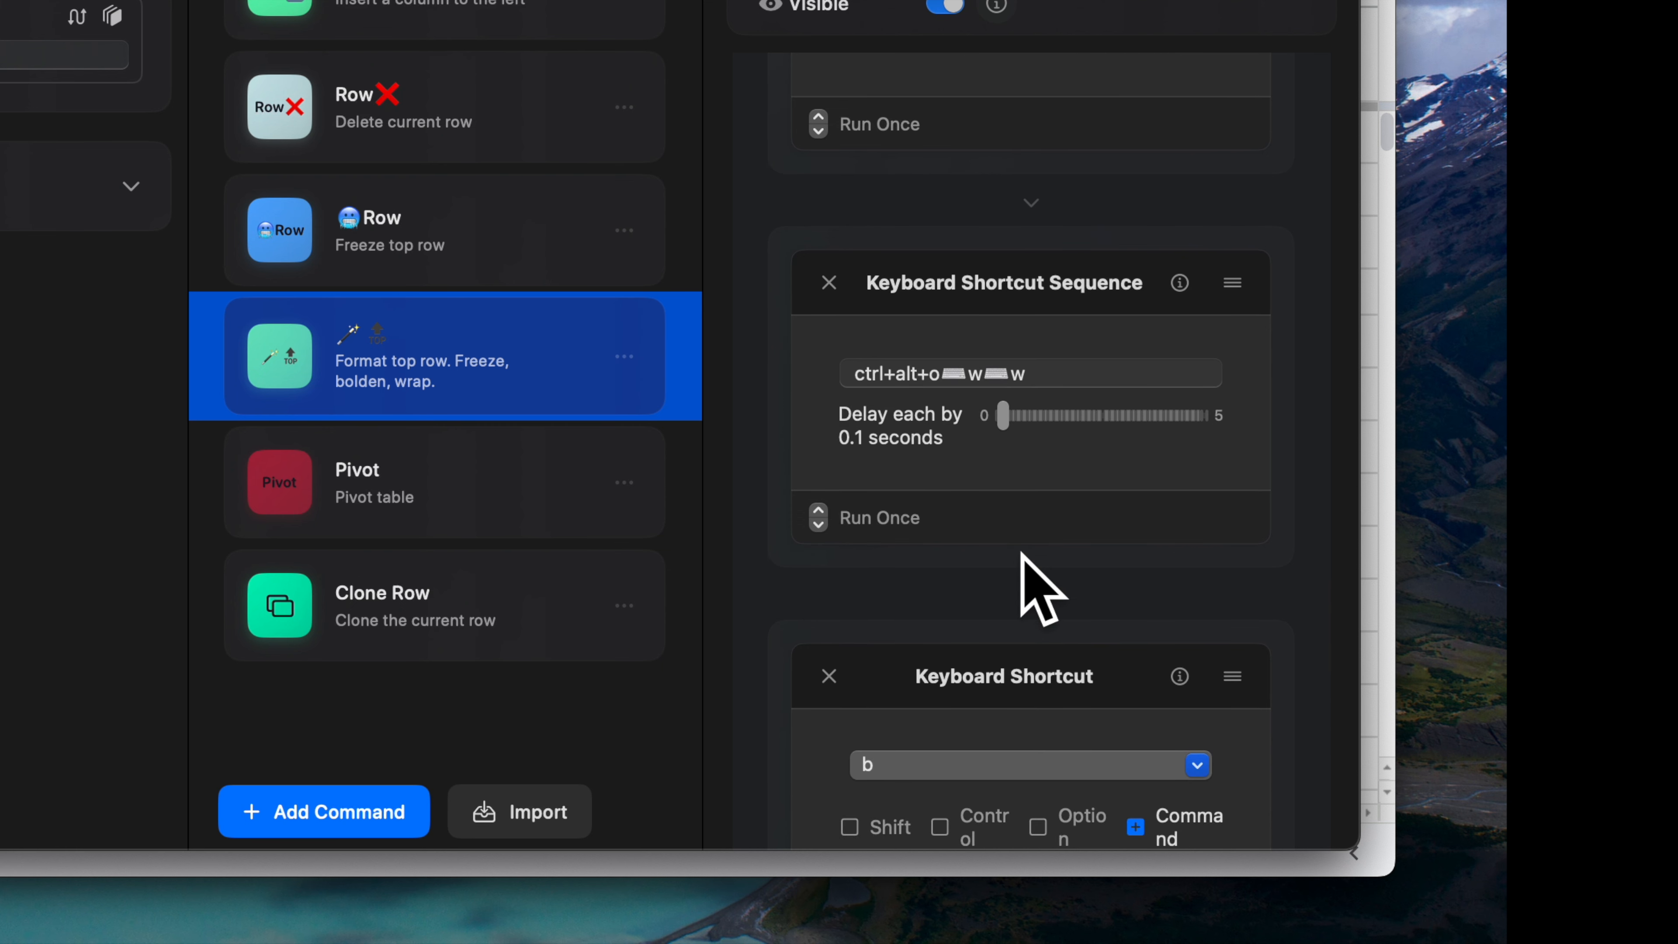
scroll(1018, 547, down, 4)
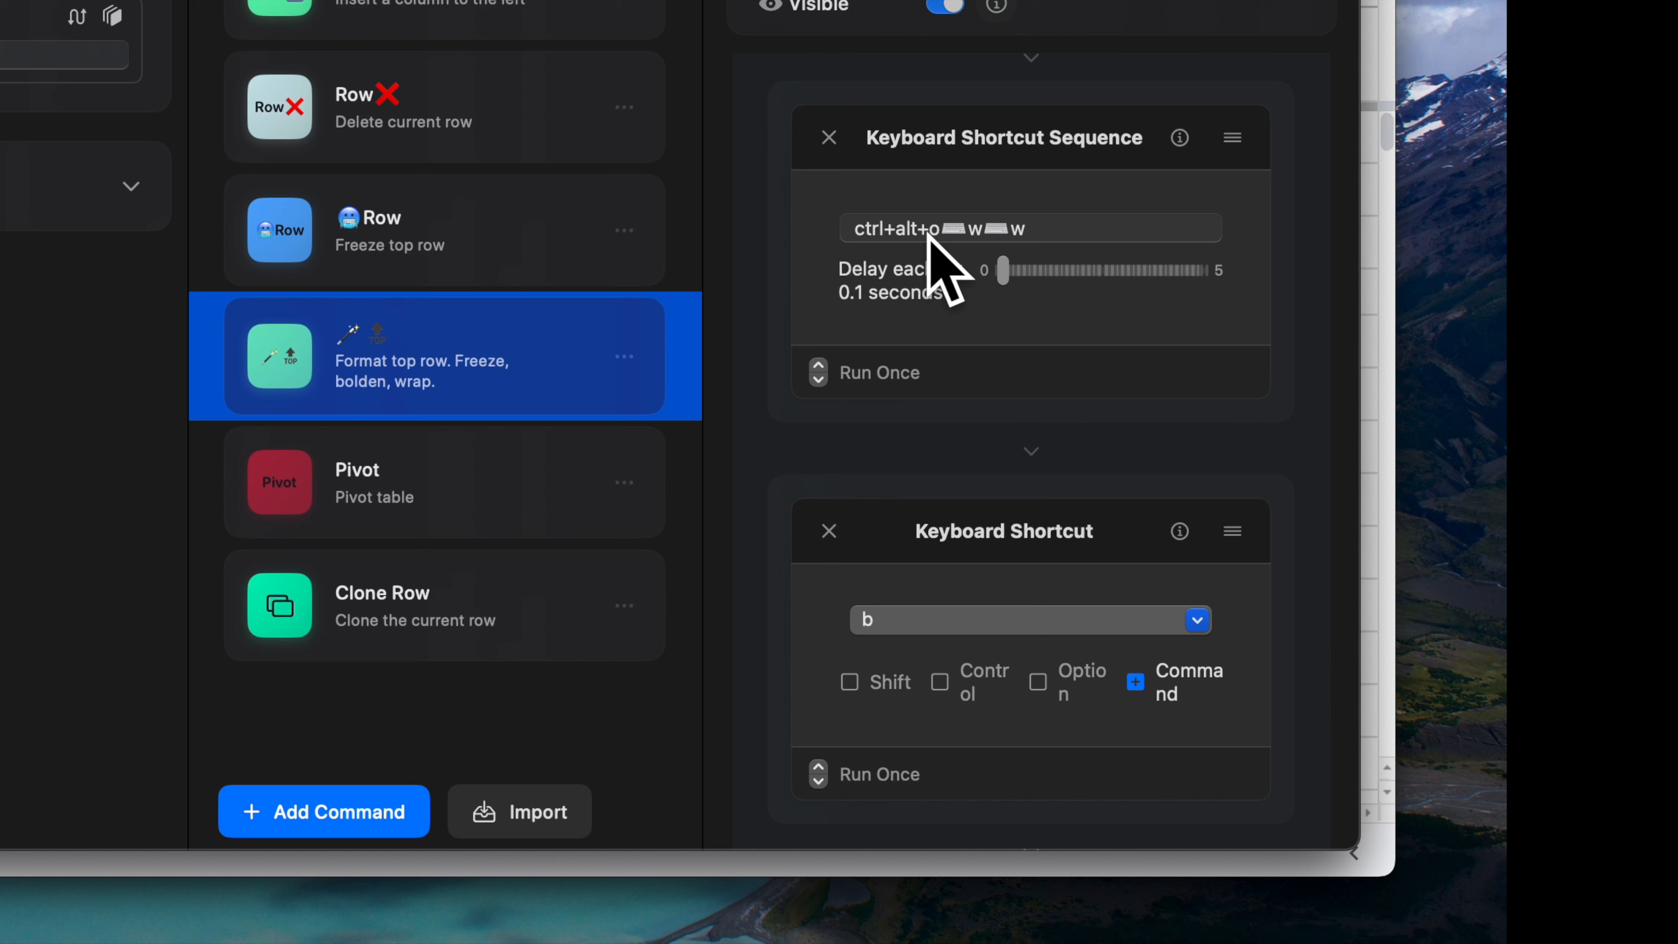
scroll(994, 620, down, 10)
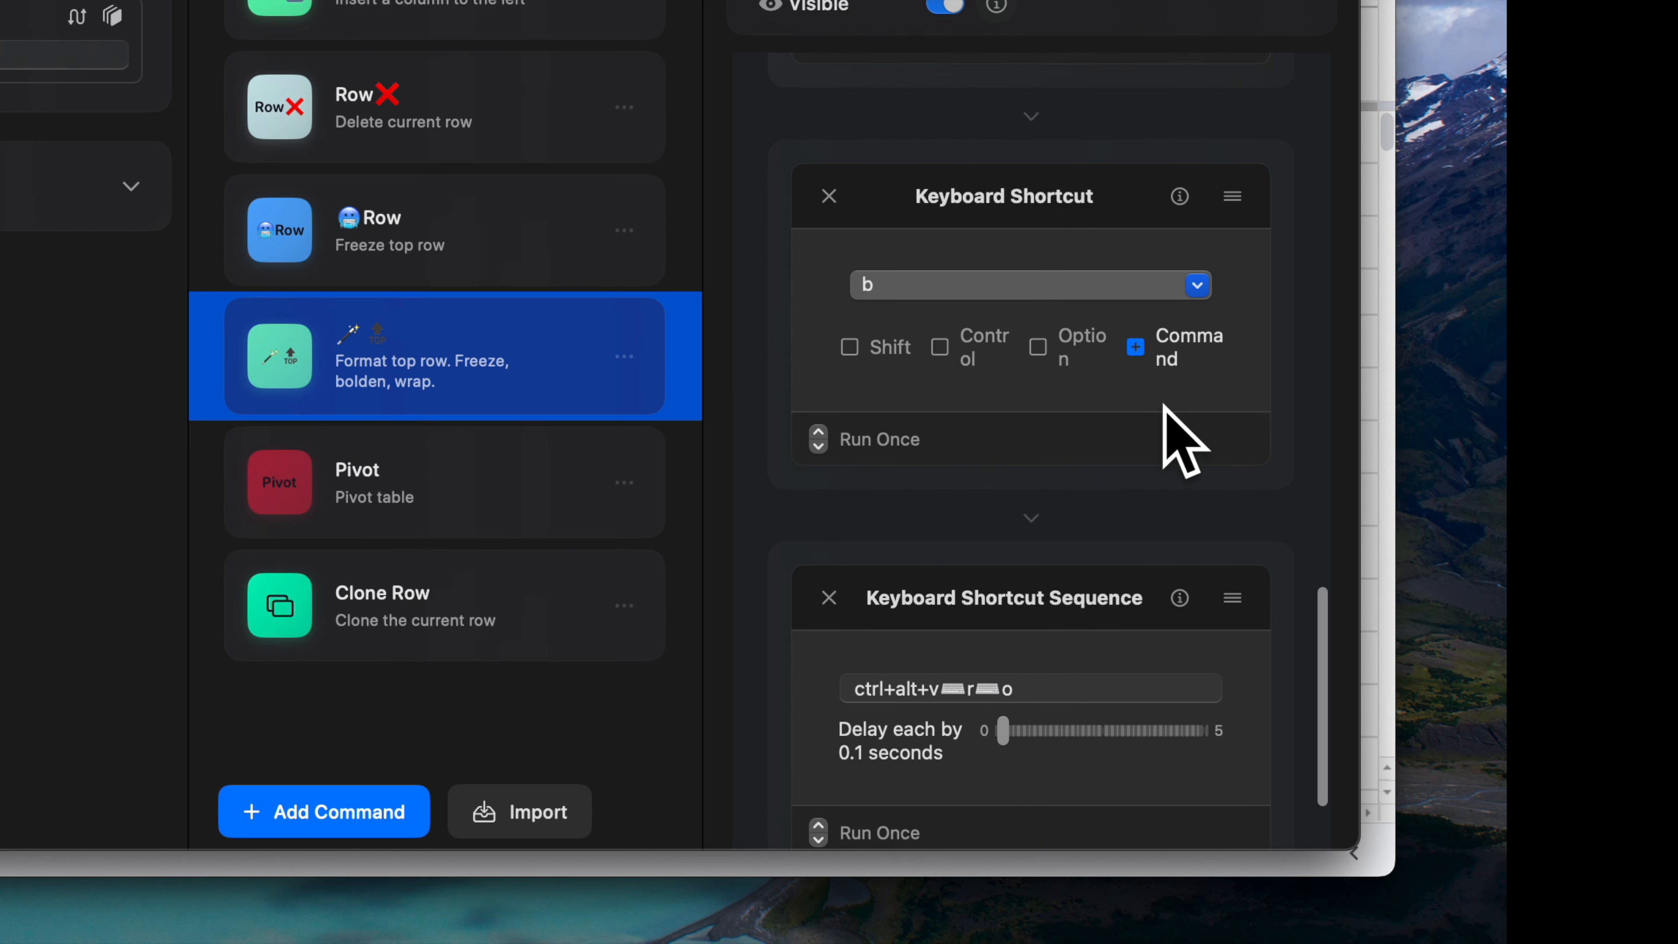
scroll(968, 575, down, 4)
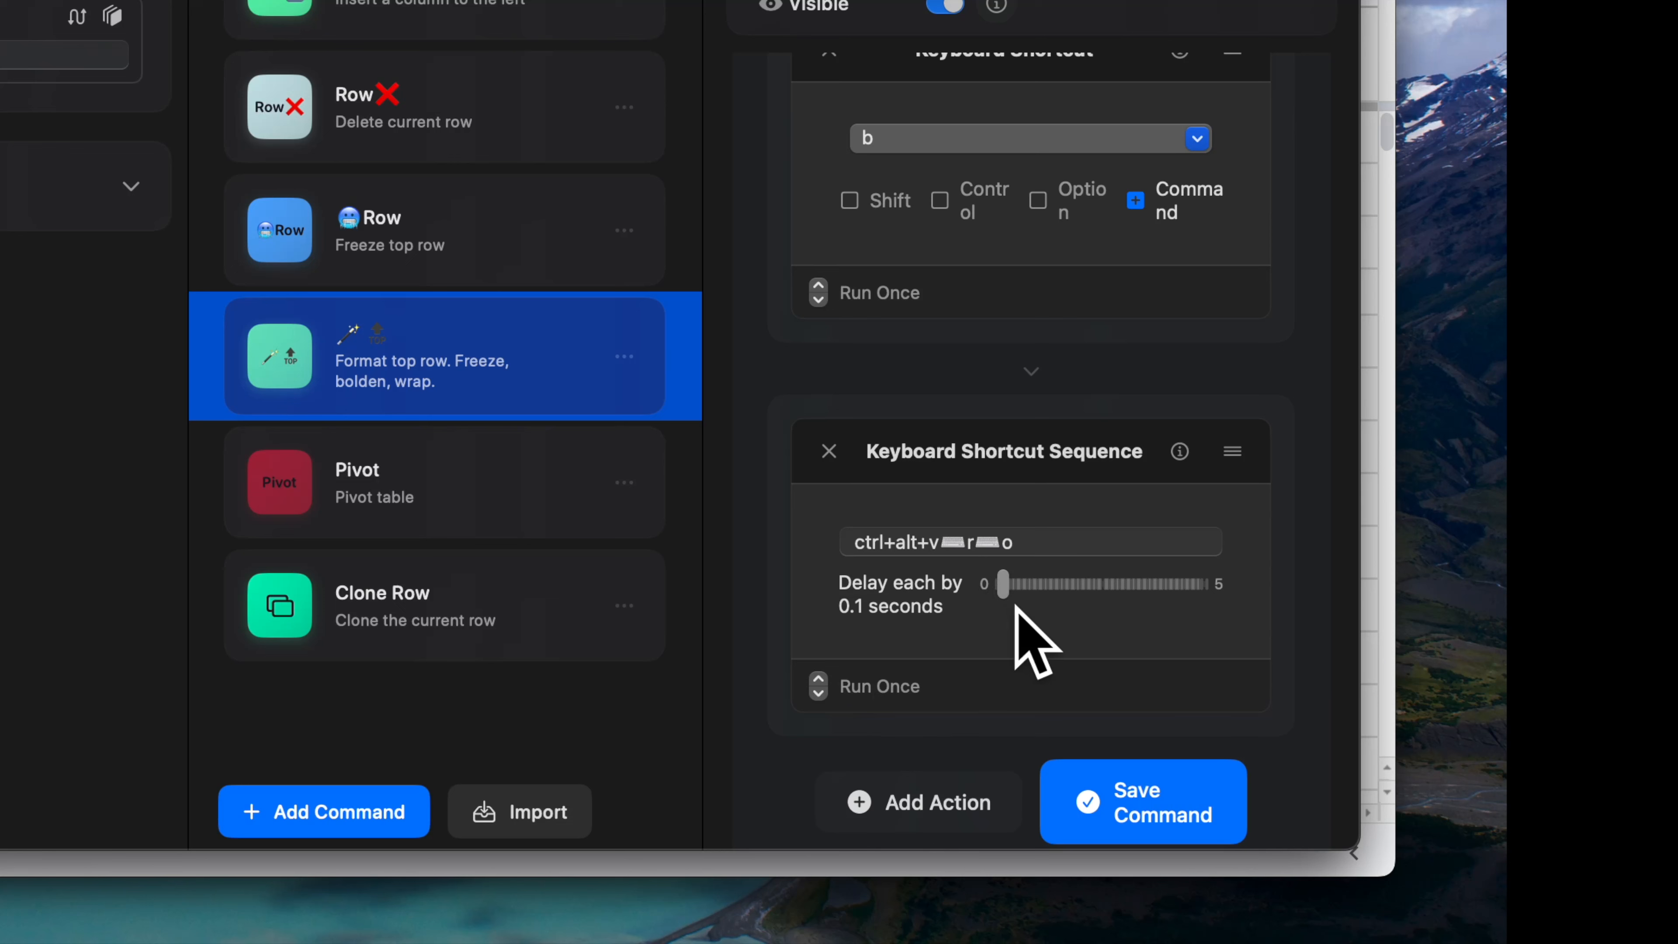
click(509, 486)
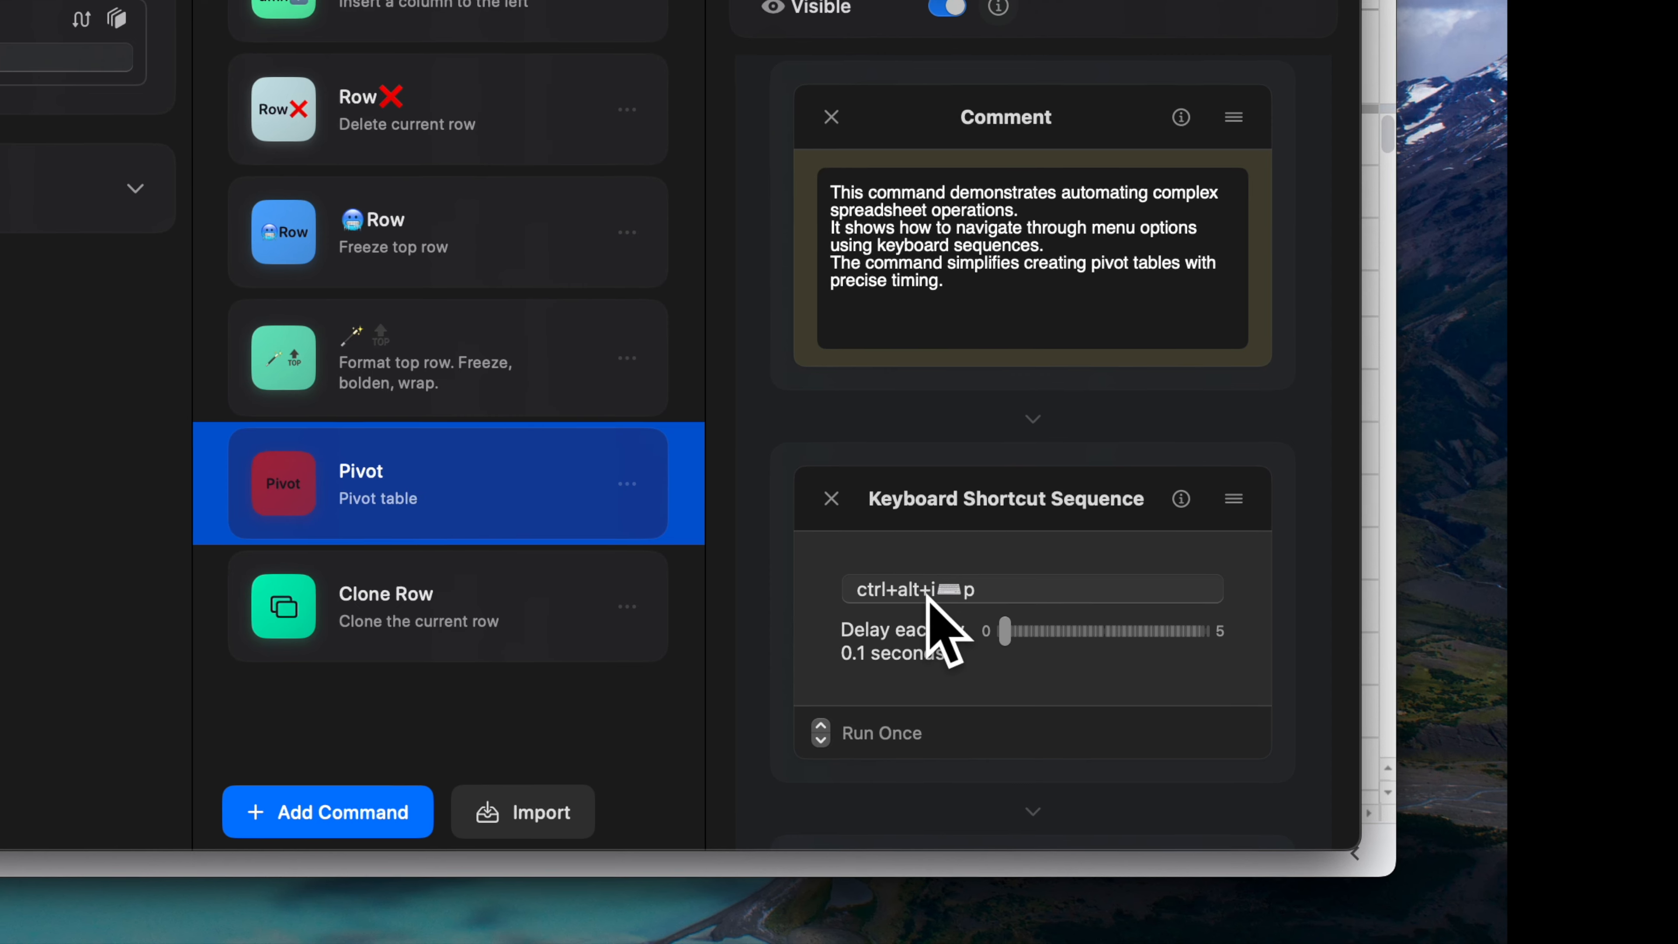
Switch back to the Essential Data spreadsheet in Brave and open the People sheet
key(super+Tab)
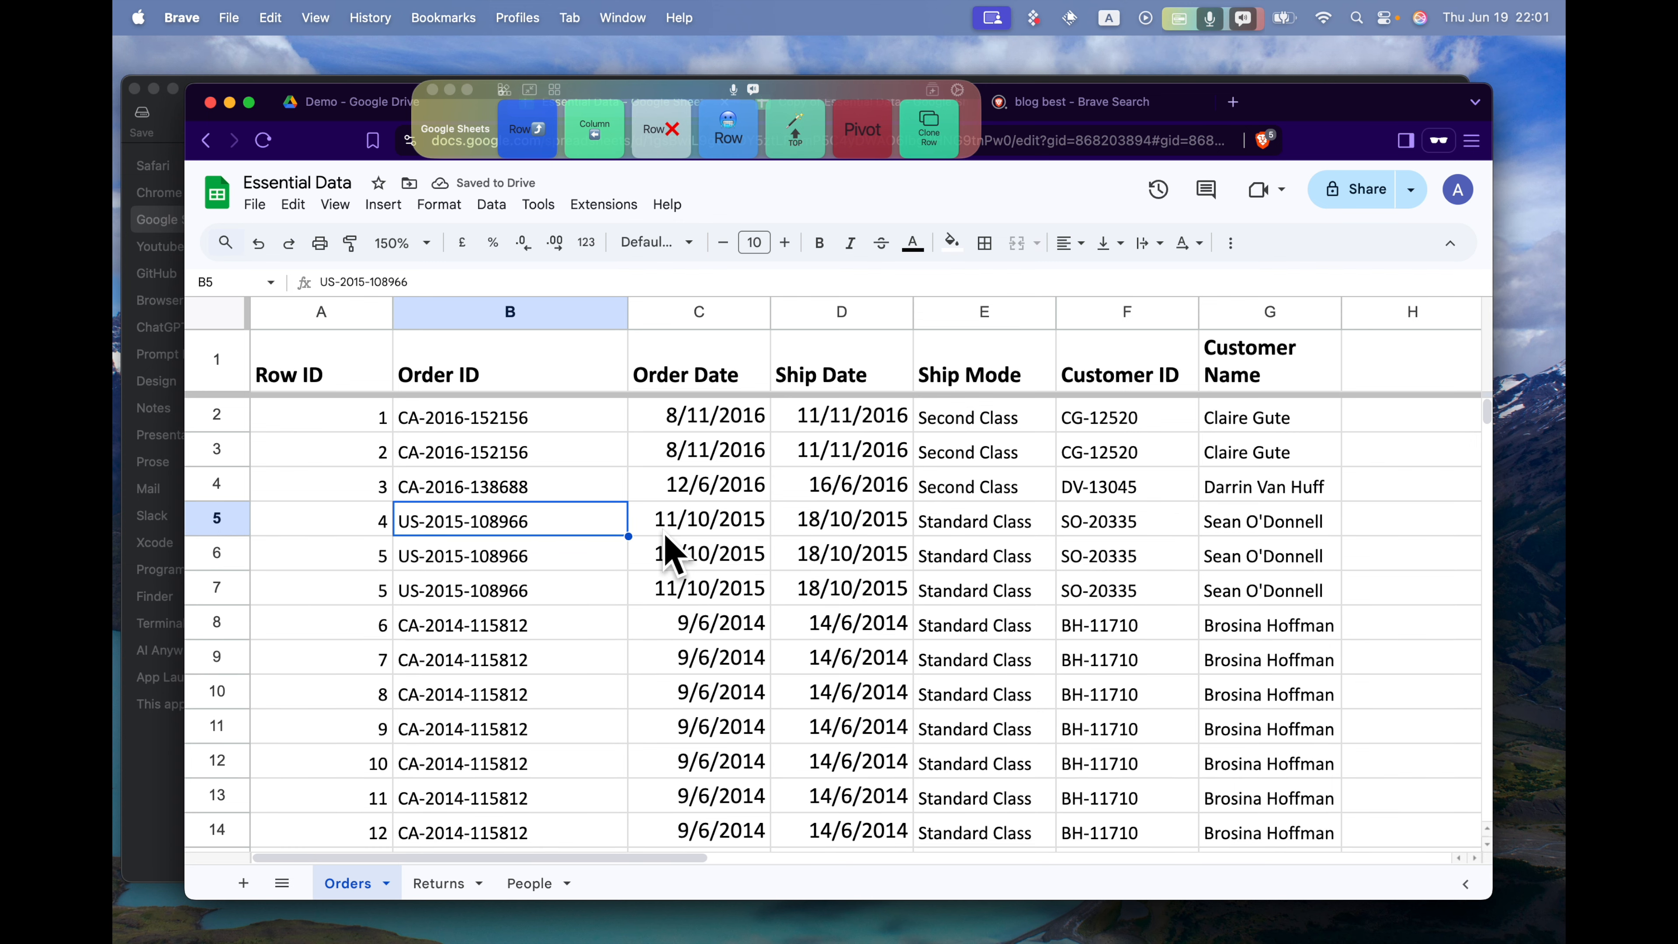
click(522, 883)
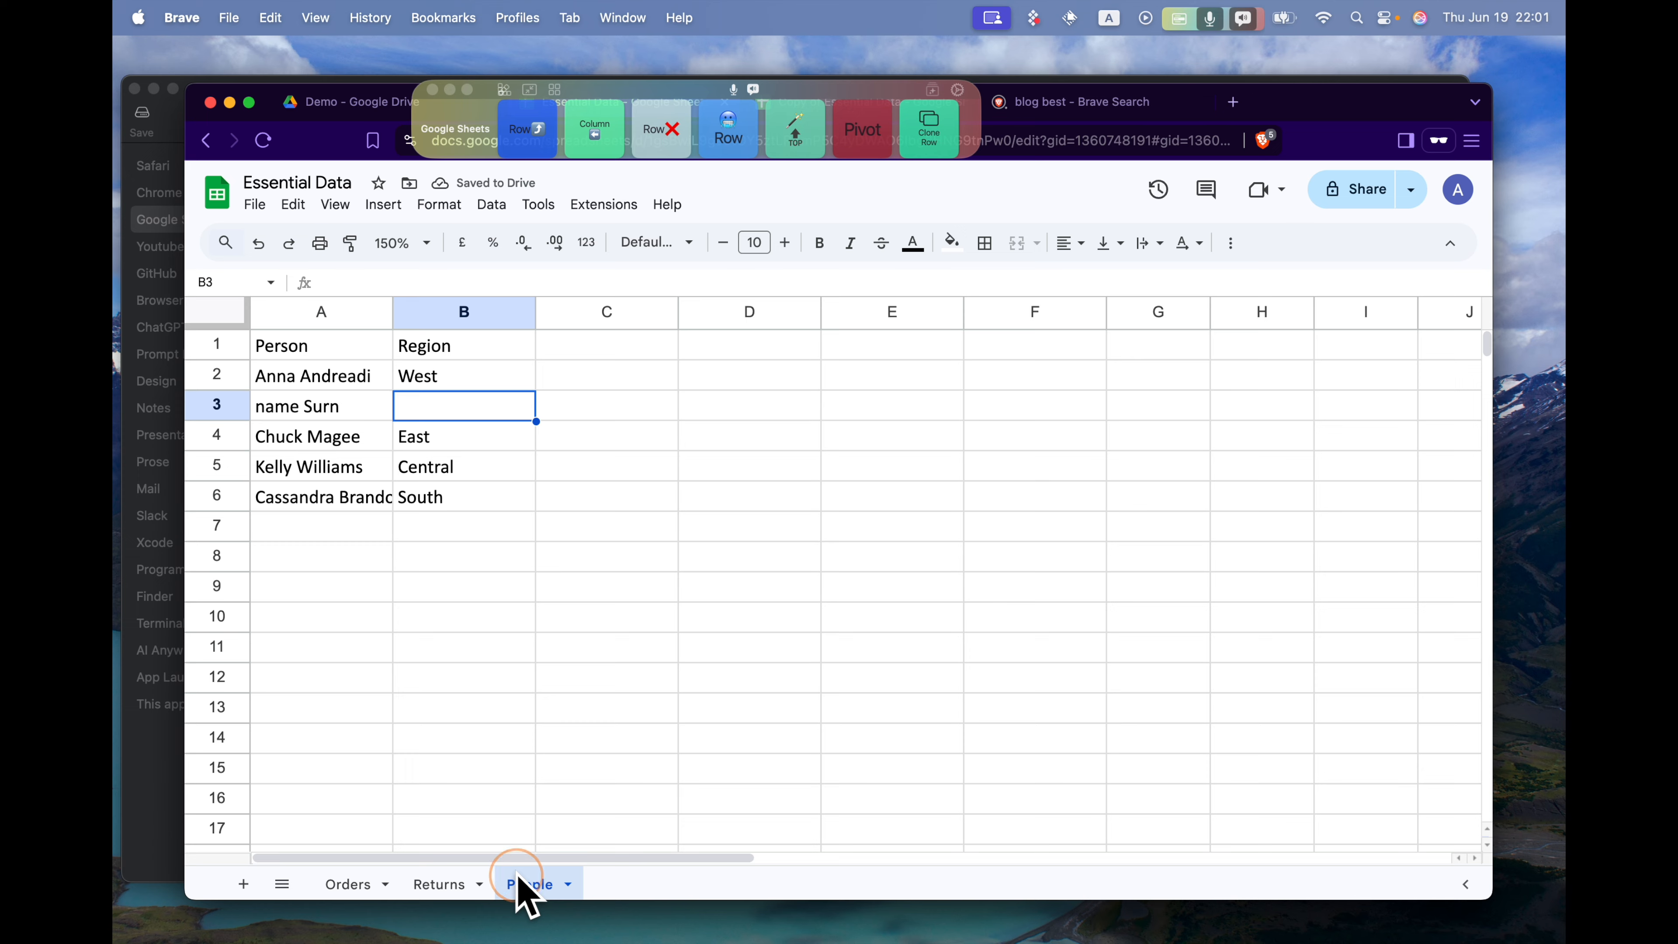